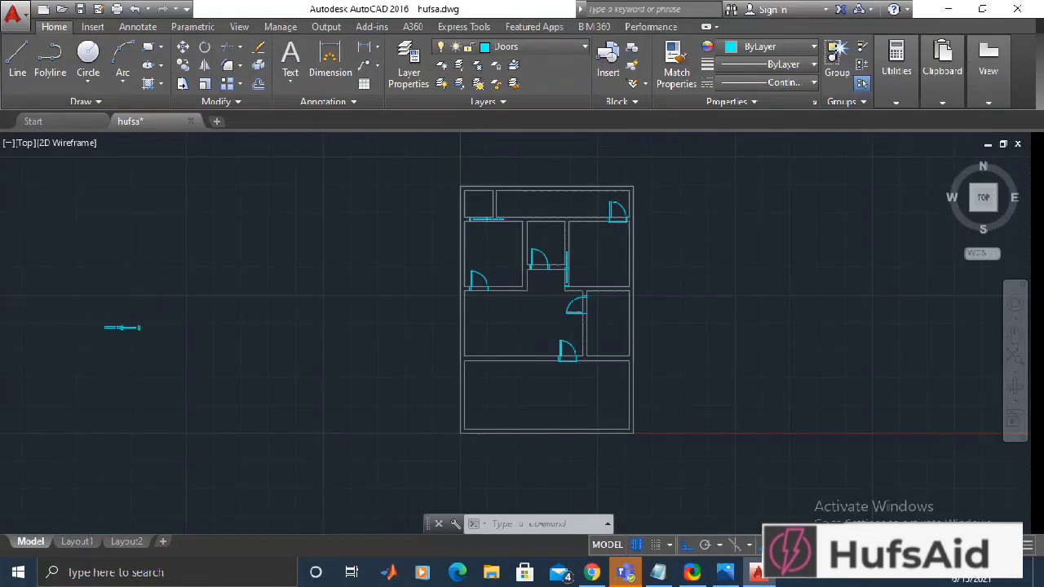
- Lock the Doors layer and unlock layer 0 so the walls can be edited
{"action": "scroll", "coordinate": [156, 268], "scroll_direction": "down", "scroll_amount": 5}
{"action": "scroll", "coordinate": [221, 280], "scroll_direction": "up", "scroll_amount": 5}
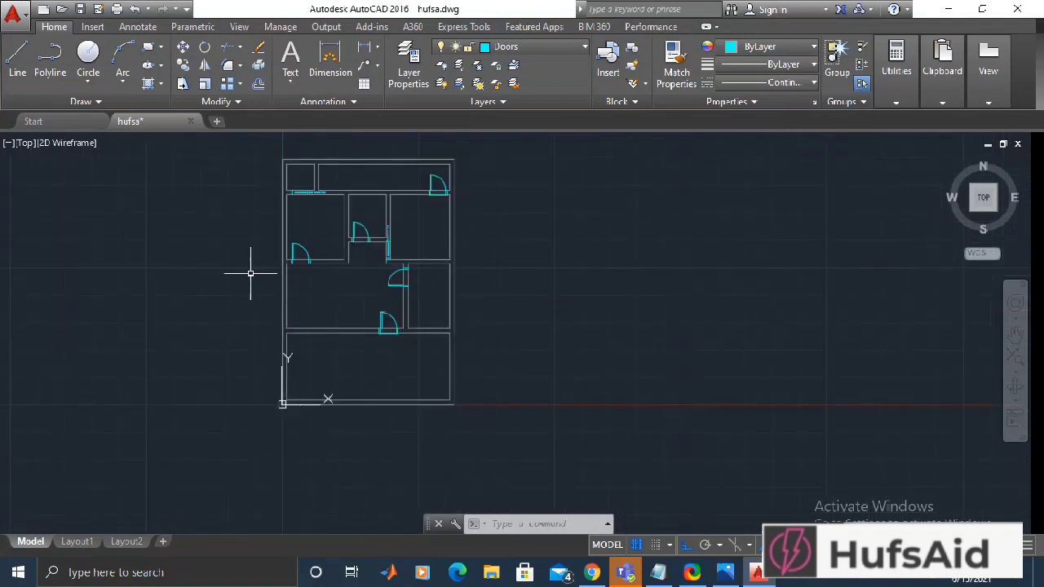
{"action": "left_click", "coordinate": [531, 50]}
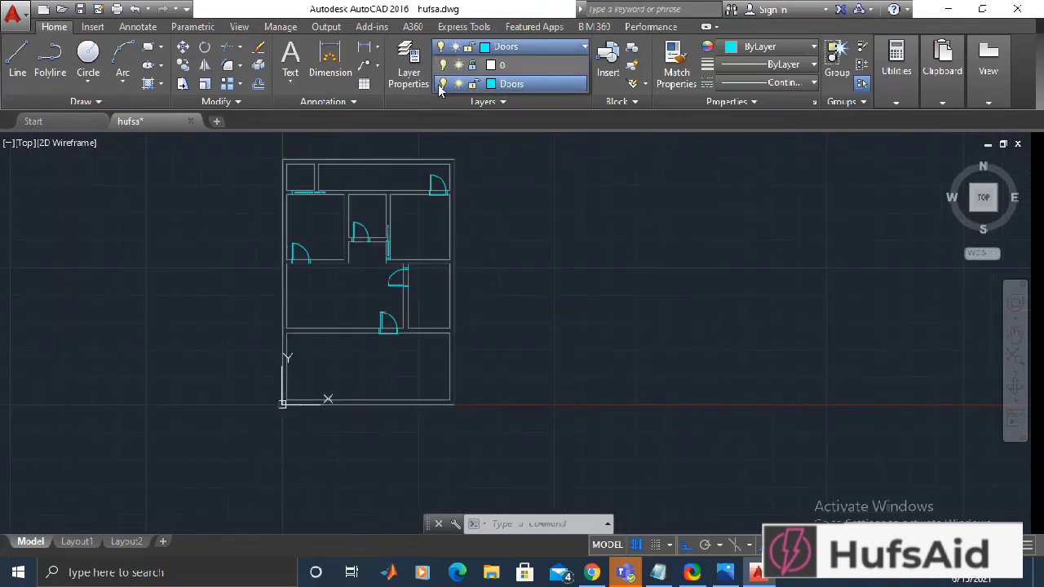
{"action": "left_click", "coordinate": [473, 85]}
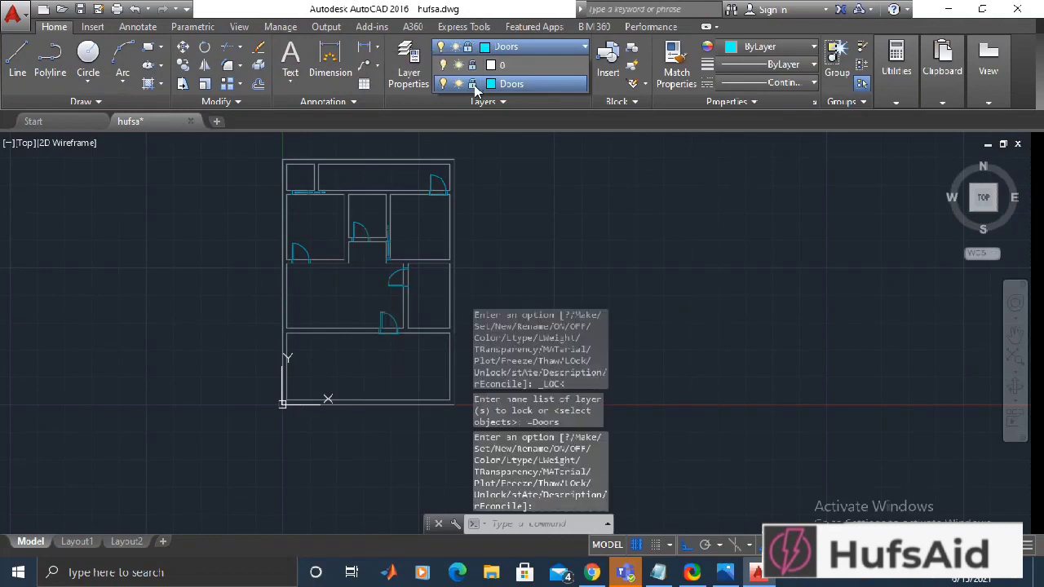
{"action": "scroll", "coordinate": [478, 250], "scroll_direction": "down", "scroll_amount": 2}
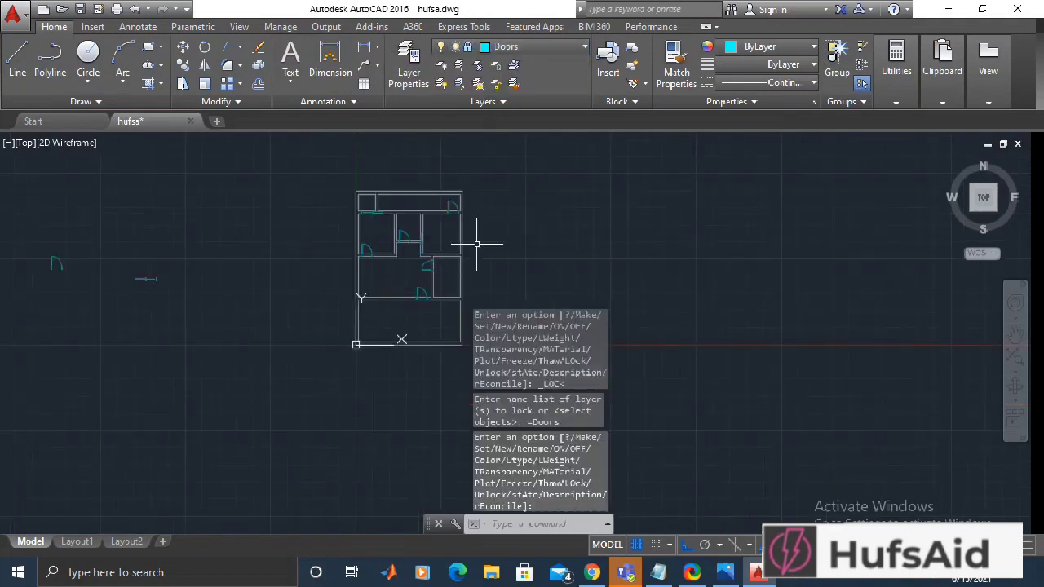
{"action": "scroll", "coordinate": [486, 245], "scroll_direction": "up", "scroll_amount": 2}
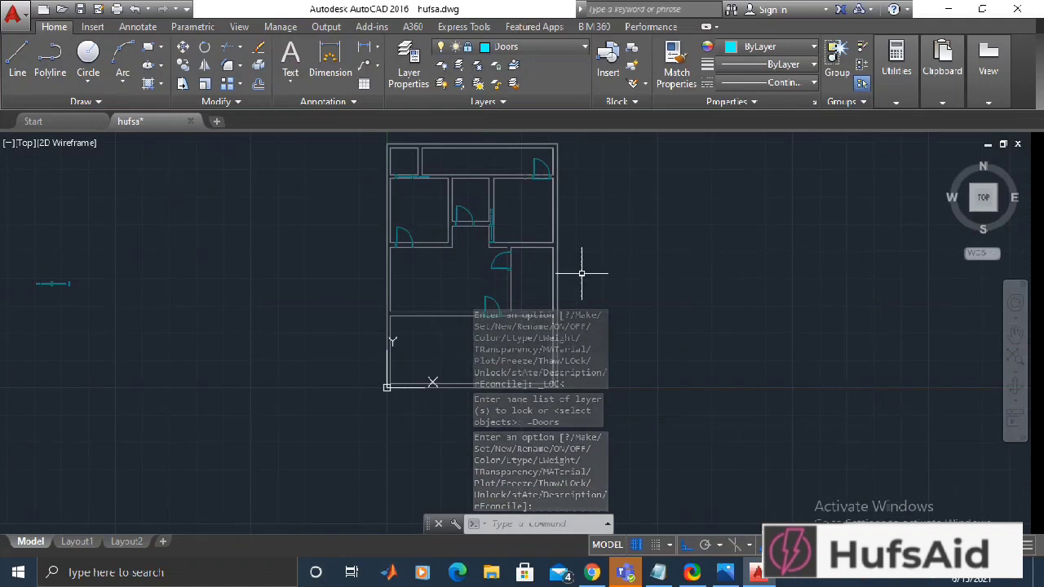
{"action": "left_click", "coordinate": [526, 57]}
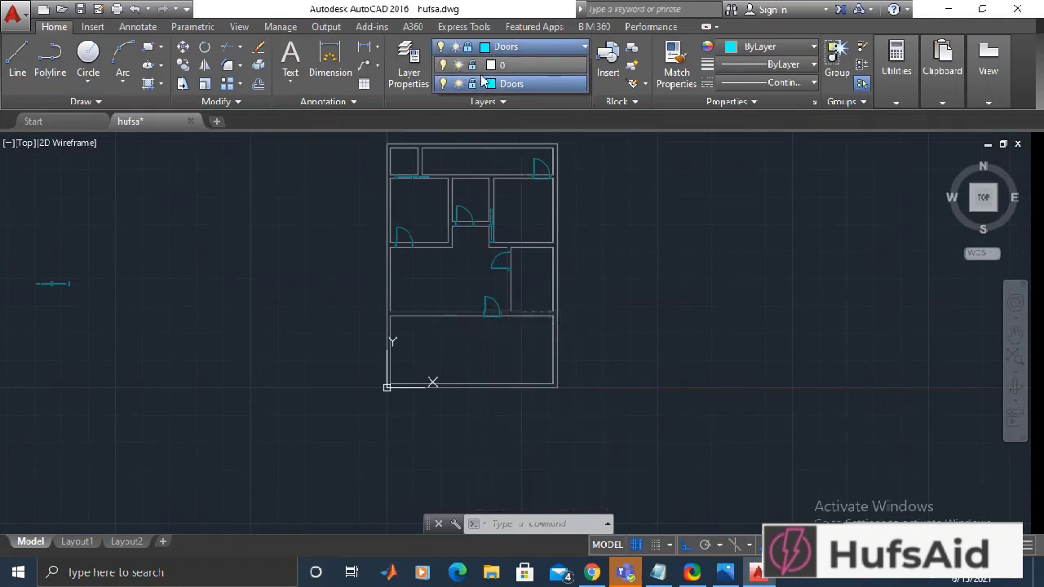
{"action": "left_click", "coordinate": [473, 65]}
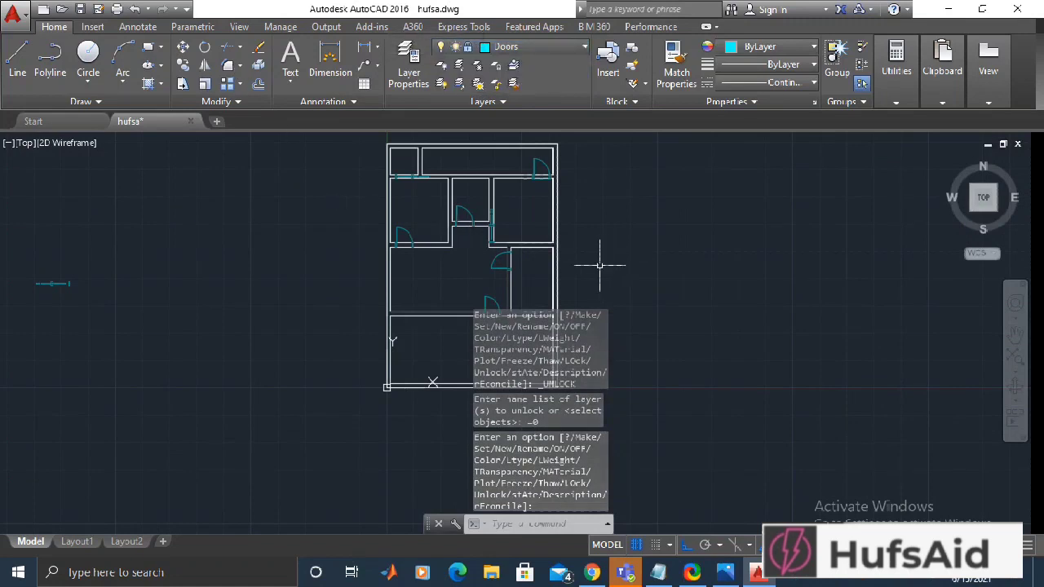
- Trim the wall lines inside the swing door opening above the bottom room, using the whole floor plan as cutting edges
{"action": "middle_click_drag", "start_coordinate": [600, 265], "coordinate": [618, 204]}
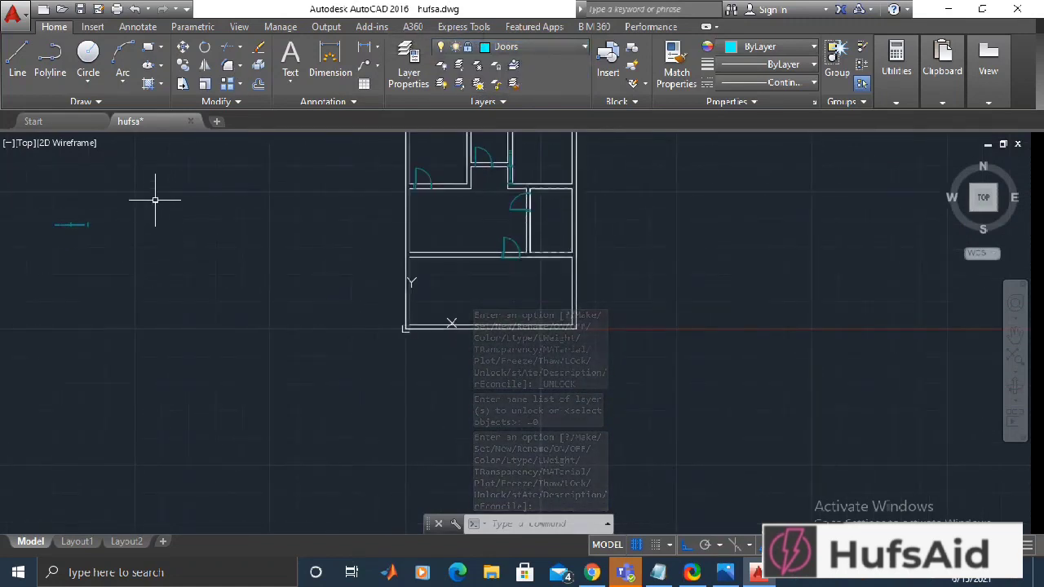
{"action": "scroll", "coordinate": [588, 258], "scroll_direction": "down", "scroll_amount": 4}
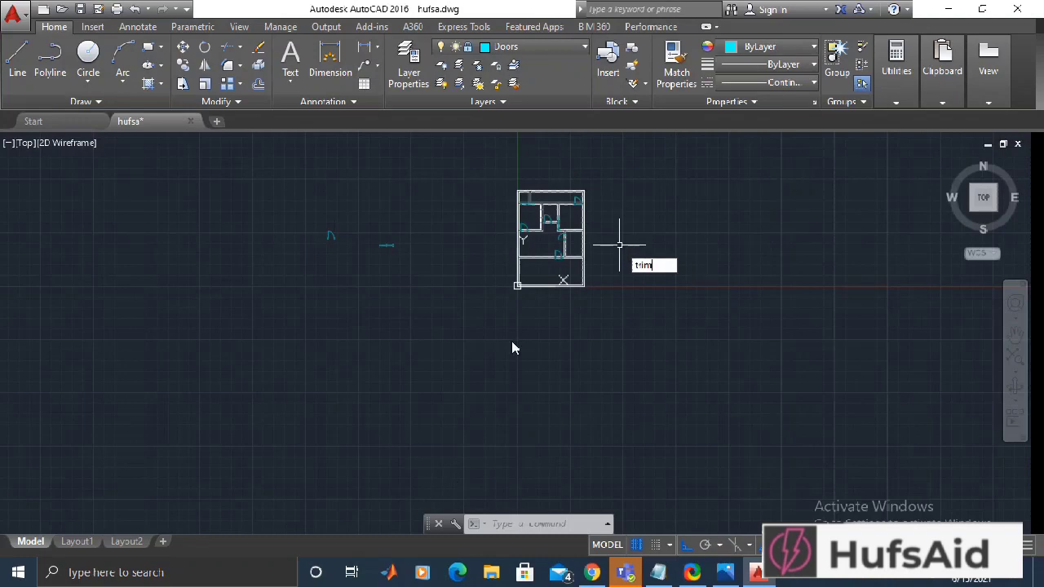
{"action": "key", "text": "Return"}
{"action": "left_click", "coordinate": [593, 171]}
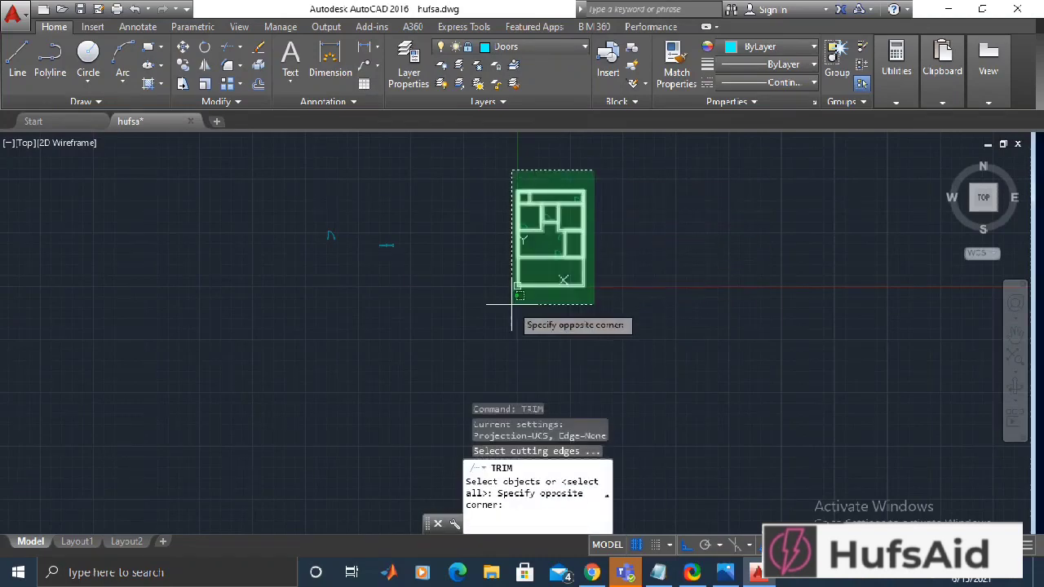
{"action": "left_click", "coordinate": [489, 330]}
{"action": "key", "text": "Return"}
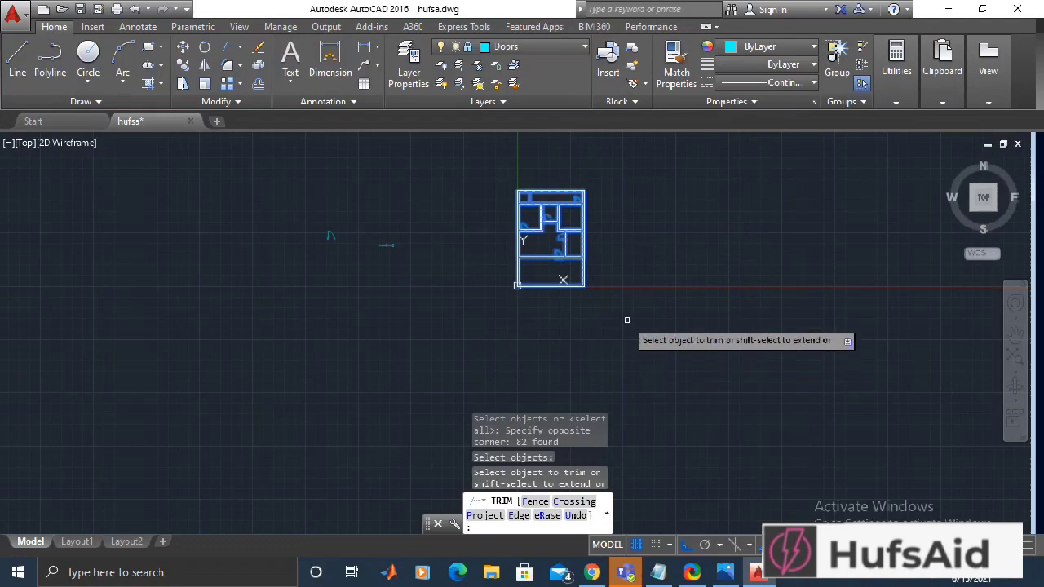
{"action": "scroll", "coordinate": [514, 296], "scroll_direction": "up", "scroll_amount": 6}
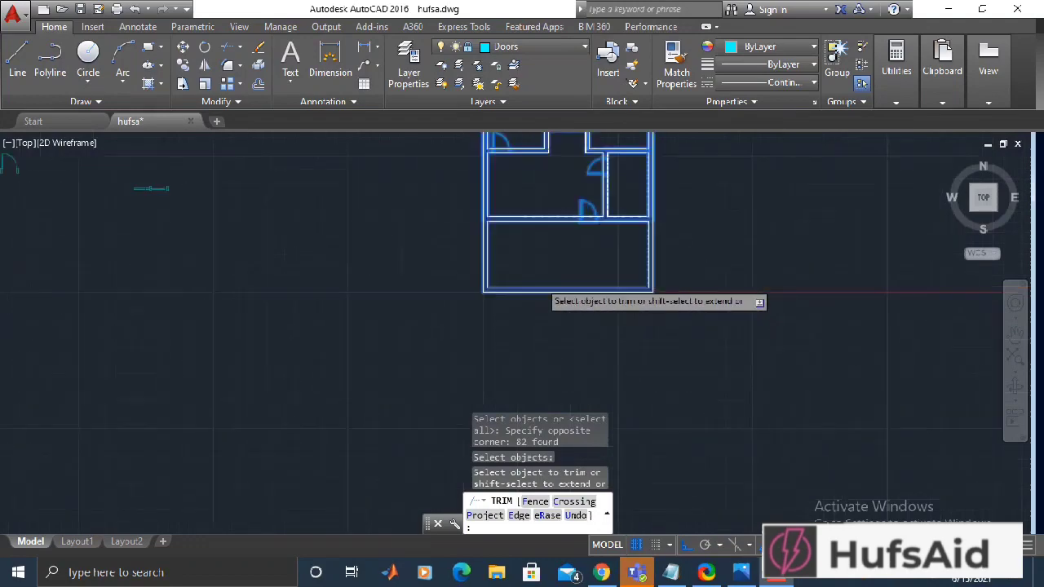
{"action": "scroll", "coordinate": [357, 317], "scroll_direction": "down", "scroll_amount": 3}
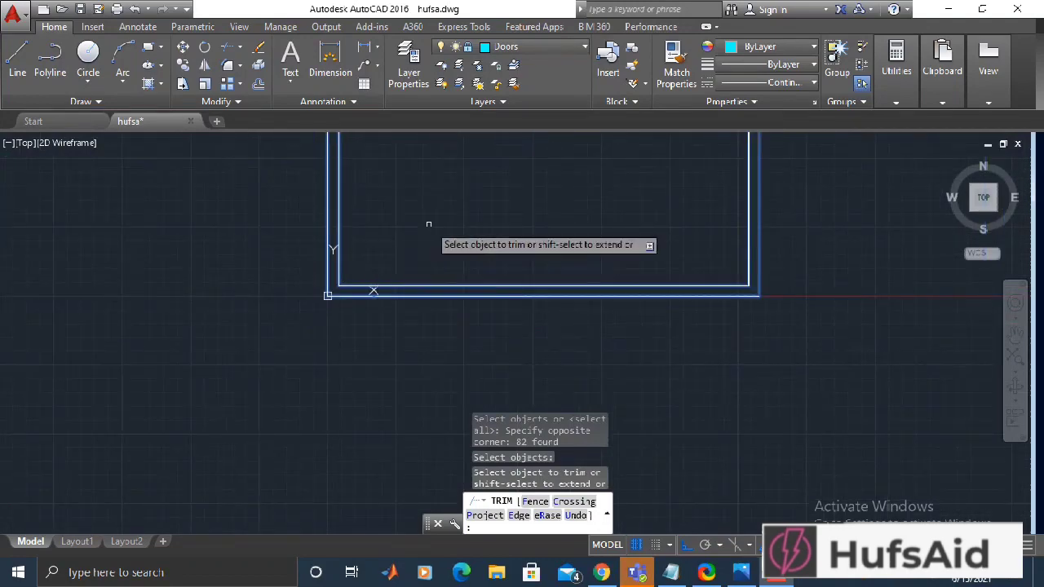
{"action": "scroll", "coordinate": [489, 313], "scroll_direction": "up", "scroll_amount": 2}
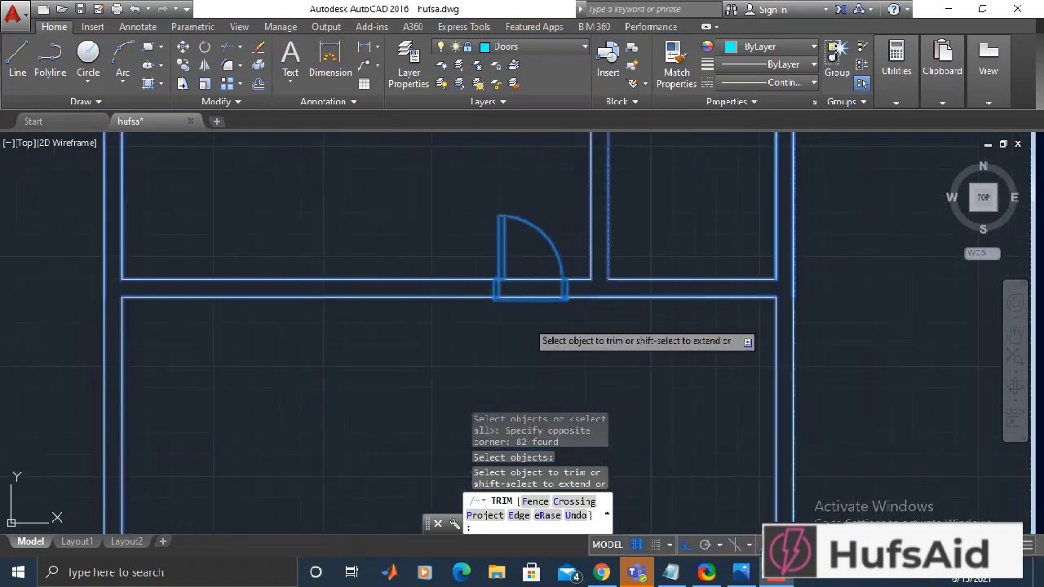
{"action": "right_click", "coordinate": [532, 326]}
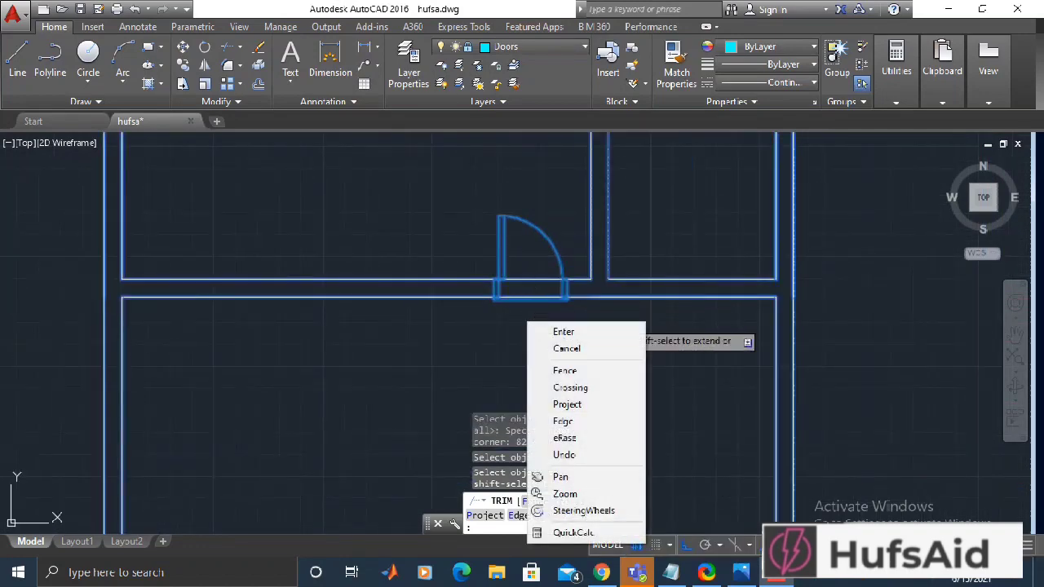
{"action": "key", "text": "Escape"}
{"action": "scroll", "coordinate": [535, 307], "scroll_direction": "up", "scroll_amount": 2}
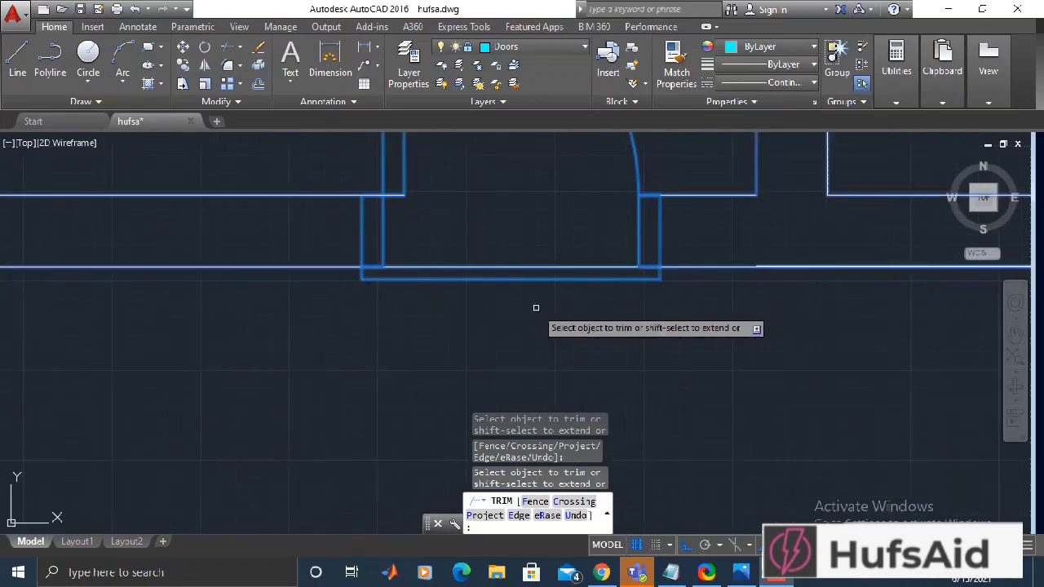
{"action": "scroll", "coordinate": [531, 275], "scroll_direction": "down", "scroll_amount": 2}
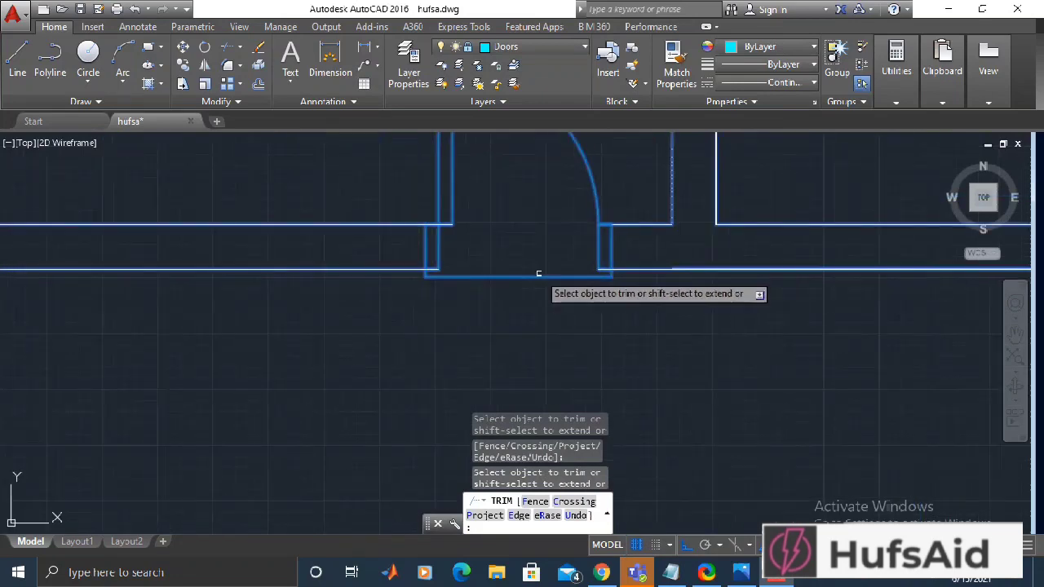
- Trim the wall lines out of the three interior swing door openings in the middle of the plan
{"action": "scroll", "coordinate": [677, 318], "scroll_direction": "down", "scroll_amount": 3}
{"action": "middle_click_drag", "start_coordinate": [662, 281], "coordinate": [621, 428]}
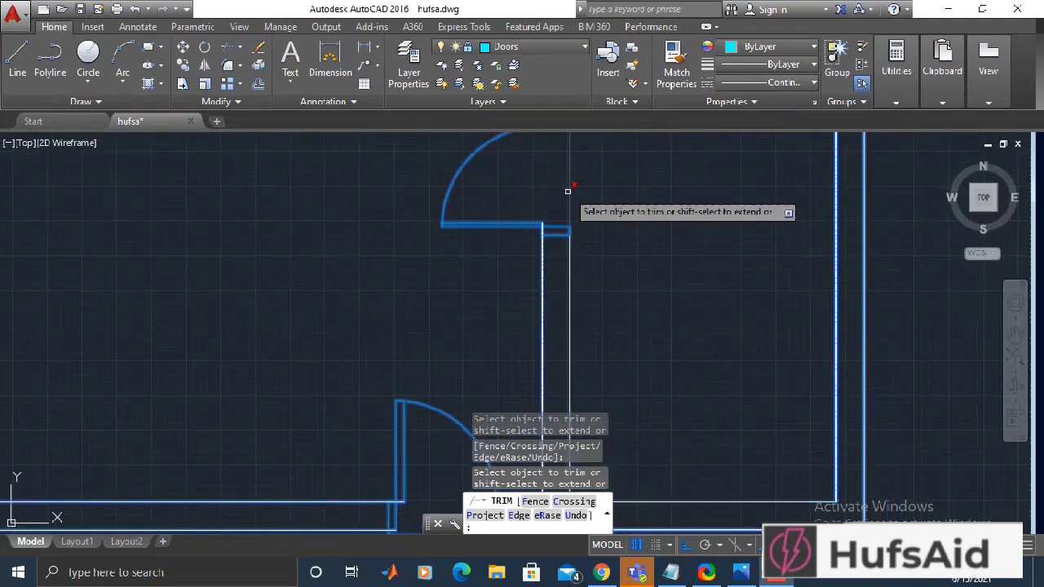
{"action": "scroll", "coordinate": [583, 213], "scroll_direction": "down", "scroll_amount": 4}
{"action": "middle_click_drag", "start_coordinate": [481, 318], "coordinate": [509, 328]}
{"action": "scroll", "coordinate": [455, 361], "scroll_direction": "up", "scroll_amount": 4}
{"action": "left_click", "coordinate": [336, 231]}
{"action": "middle_click_drag", "start_coordinate": [558, 262], "coordinate": [483, 343]}
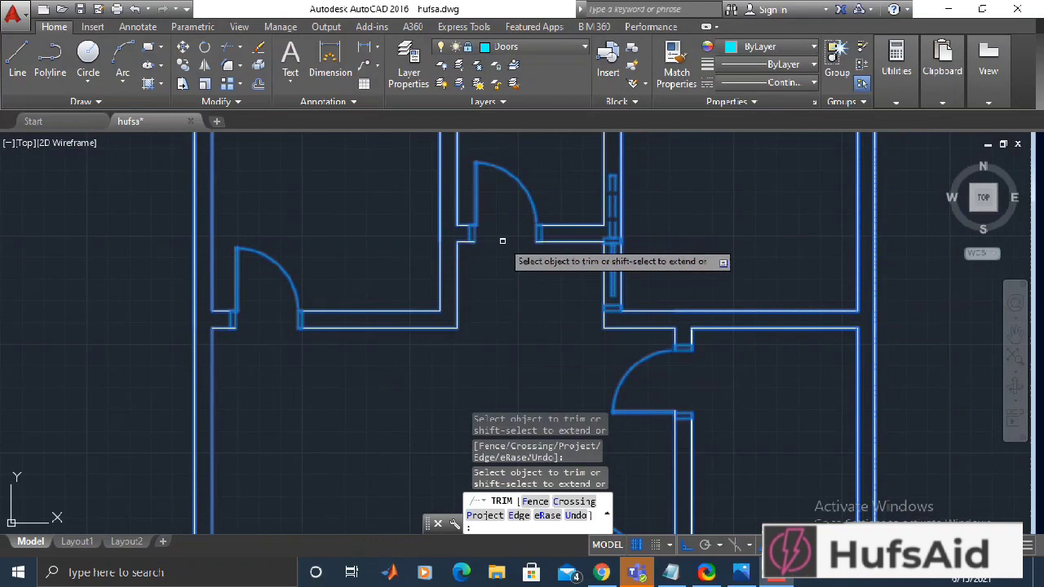
- Trim both wall lines across the opening of the vertical sliding door beside the right-hand room
{"action": "middle_click_drag", "start_coordinate": [706, 240], "coordinate": [585, 238]}
{"action": "scroll", "coordinate": [515, 342], "scroll_direction": "up", "scroll_amount": 2}
{"action": "left_click", "coordinate": [484, 260]}
{"action": "left_click", "coordinate": [458, 257]}
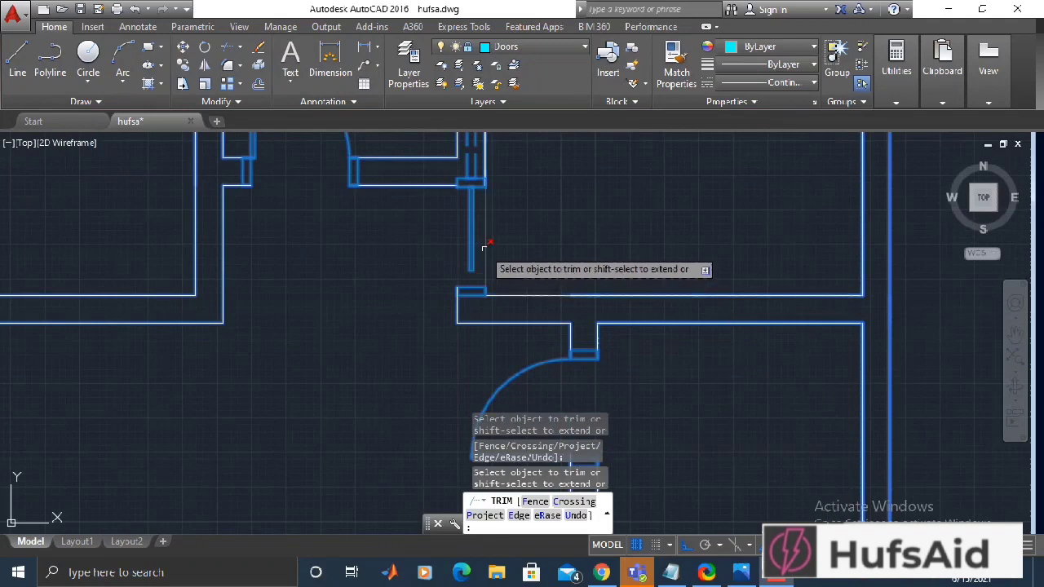
- Trim the wall lines across the swing door opening in the plan's upper-right corner
{"action": "scroll", "coordinate": [511, 266], "scroll_direction": "down", "scroll_amount": 4}
{"action": "middle_click_drag", "start_coordinate": [442, 258], "coordinate": [426, 361]}
{"action": "scroll", "coordinate": [624, 275], "scroll_direction": "up", "scroll_amount": 3}
{"action": "middle_click_drag", "start_coordinate": [599, 234], "coordinate": [531, 305]}
{"action": "scroll", "coordinate": [506, 221], "scroll_direction": "up", "scroll_amount": 3}
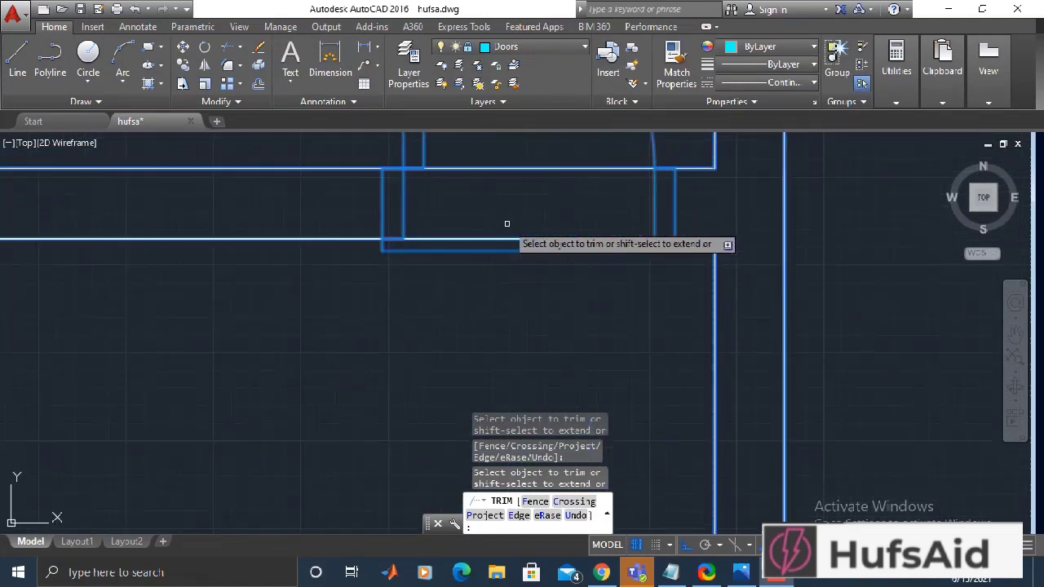
{"action": "scroll", "coordinate": [502, 220], "scroll_direction": "up", "scroll_amount": 2}
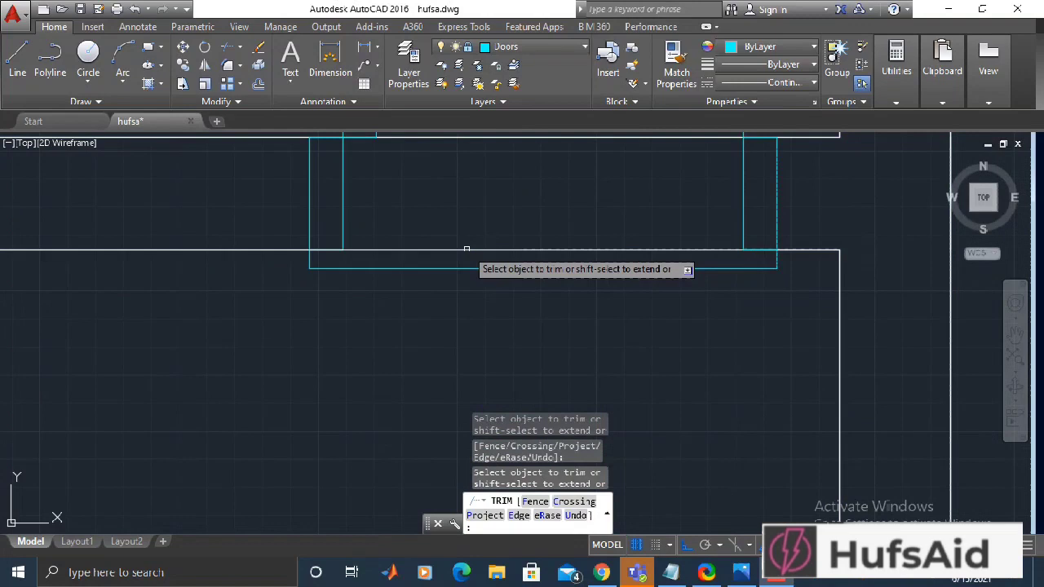
{"action": "left_click", "coordinate": [466, 248]}
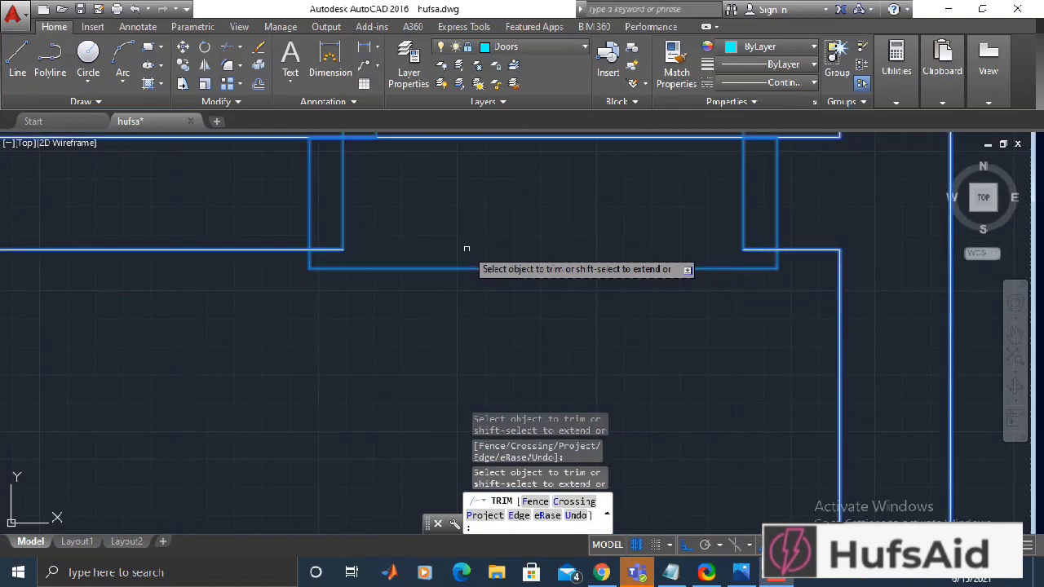
{"action": "scroll", "coordinate": [546, 218], "scroll_direction": "down", "scroll_amount": 2}
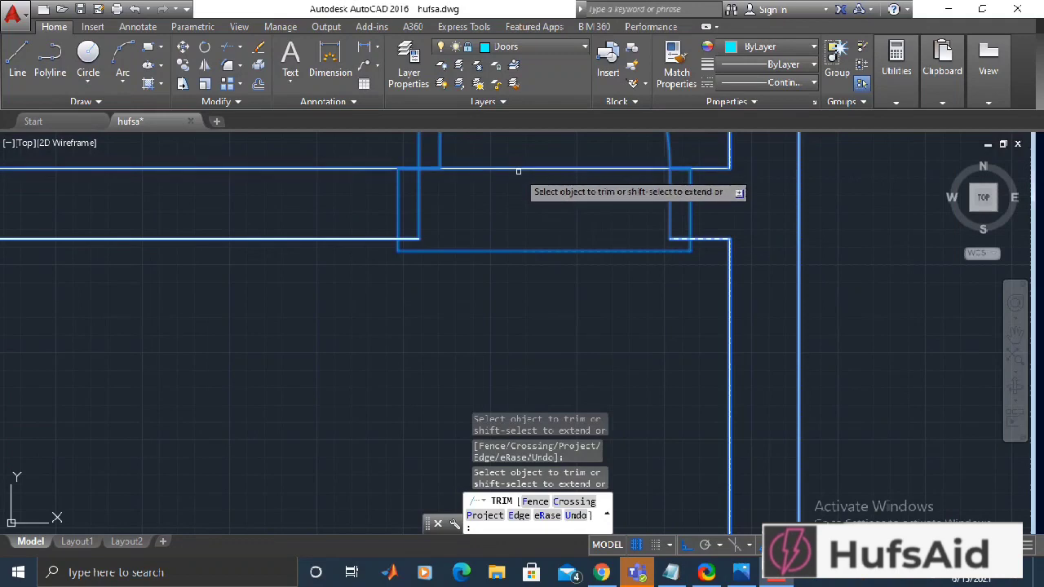
- Trim the wall lines across the opening of the horizontal sliding door below the small upper-left room
{"action": "scroll", "coordinate": [518, 169], "scroll_direction": "down", "scroll_amount": 5}
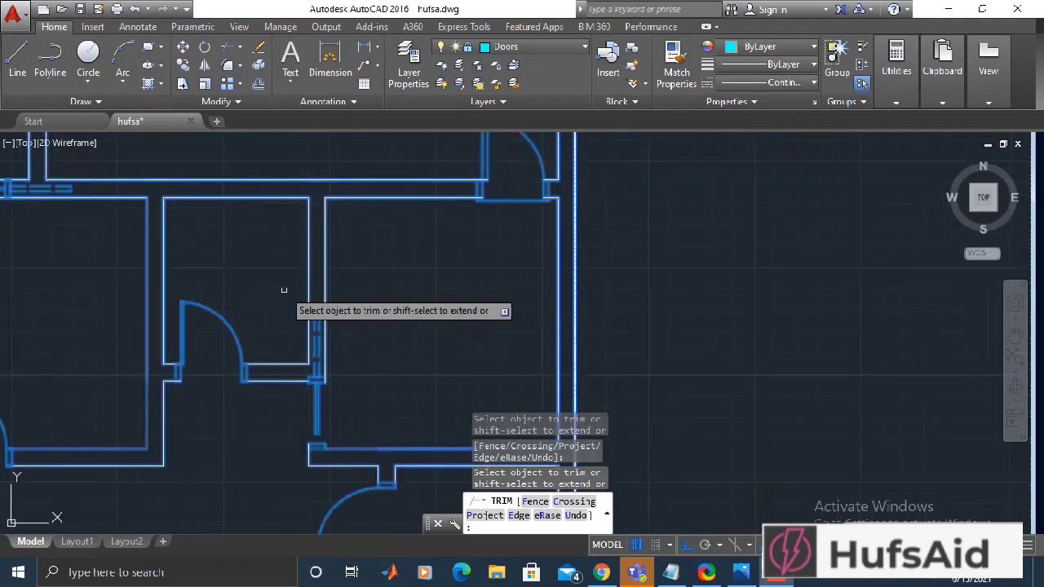
{"action": "mouse_move", "coordinate": [288, 287]}
{"action": "middle_mouse_down"}
{"action": "mouse_move", "coordinate": [350, 270]}
{"action": "mouse_move", "coordinate": [527, 319]}
{"action": "mouse_move", "coordinate": [613, 326]}
{"action": "middle_mouse_up"}
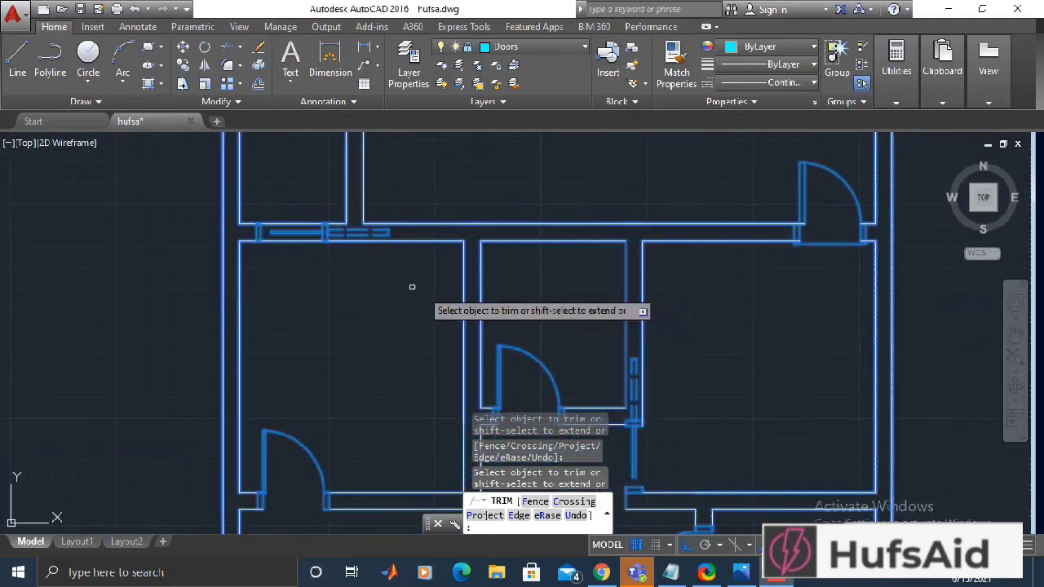
{"action": "middle_click_drag", "start_coordinate": [296, 263], "coordinate": [359, 299]}
{"action": "scroll", "coordinate": [330, 295], "scroll_direction": "up", "scroll_amount": 2}
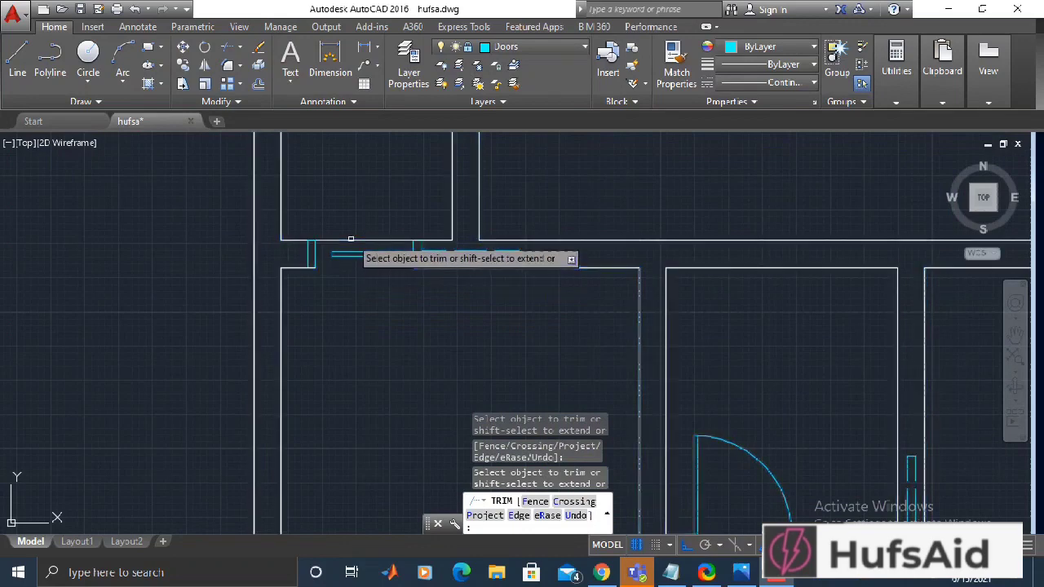
{"action": "scroll", "coordinate": [447, 279], "scroll_direction": "down", "scroll_amount": 4}
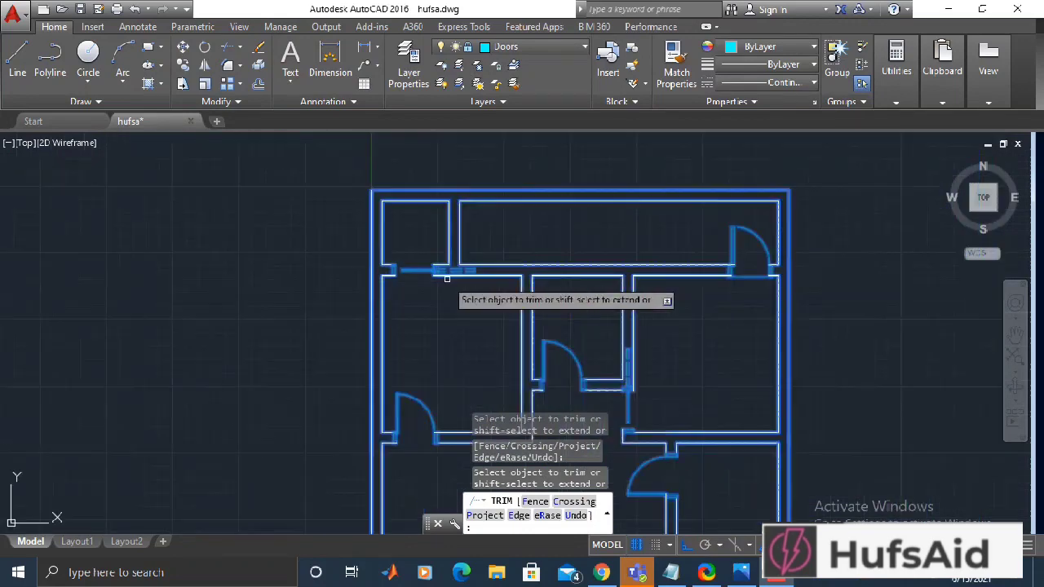
- Check the trimmed door openings across the plan and unlock the Doors layer
{"action": "scroll", "coordinate": [723, 363], "scroll_direction": "down", "scroll_amount": 3}
{"action": "scroll", "coordinate": [723, 391], "scroll_direction": "up", "scroll_amount": 7}
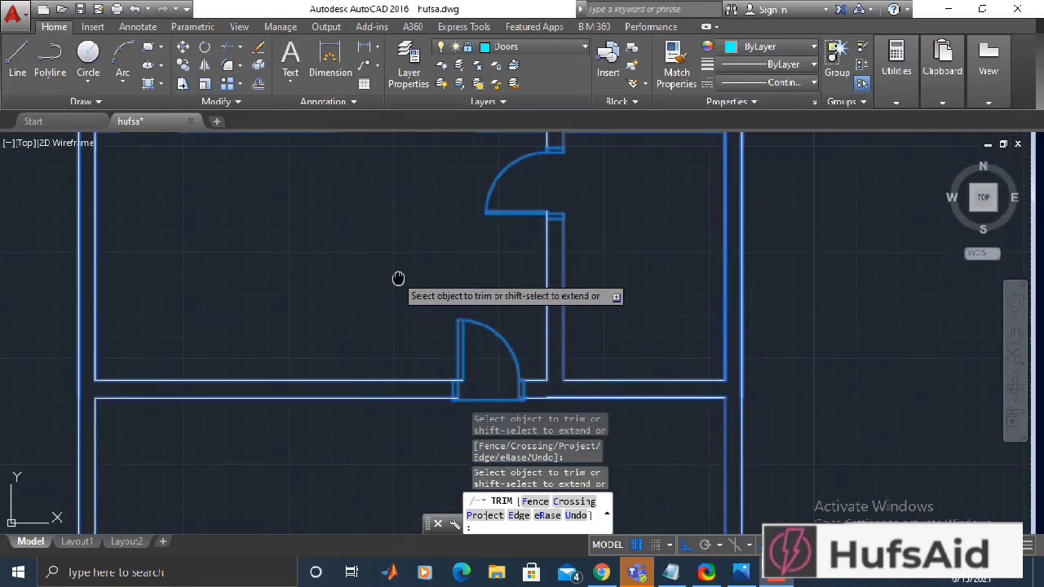
{"action": "middle_click_drag", "start_coordinate": [398, 278], "coordinate": [607, 433]}
{"action": "middle_click_drag", "start_coordinate": [637, 325], "coordinate": [540, 403]}
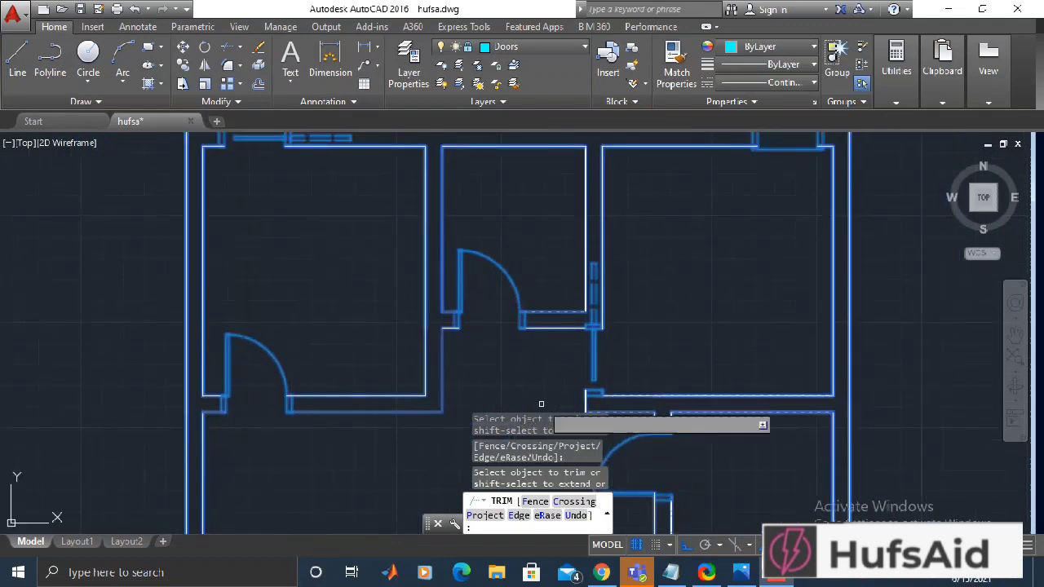
{"action": "scroll", "coordinate": [647, 385], "scroll_direction": "down", "scroll_amount": 2}
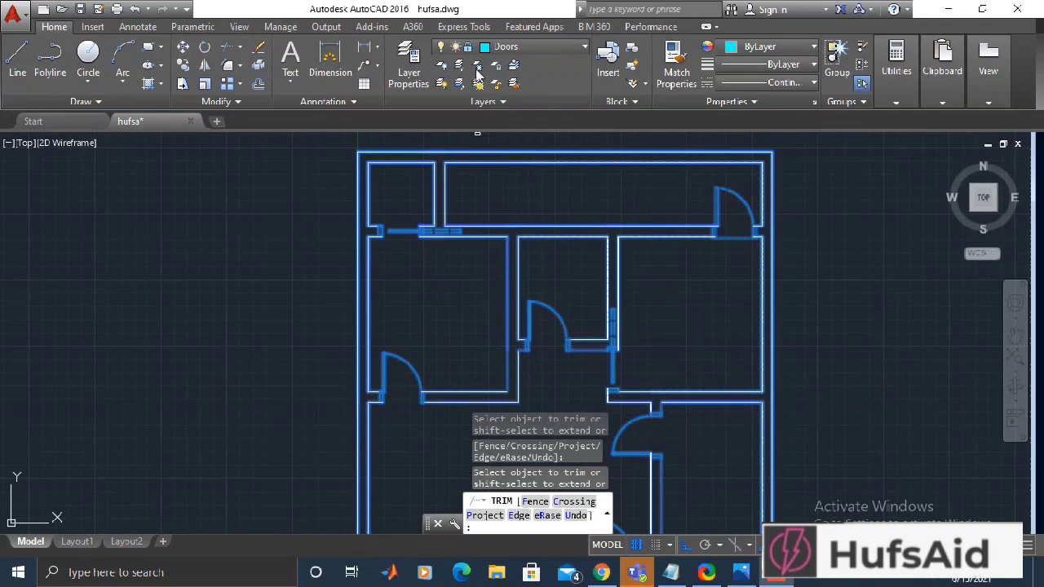
{"action": "left_click", "coordinate": [532, 48]}
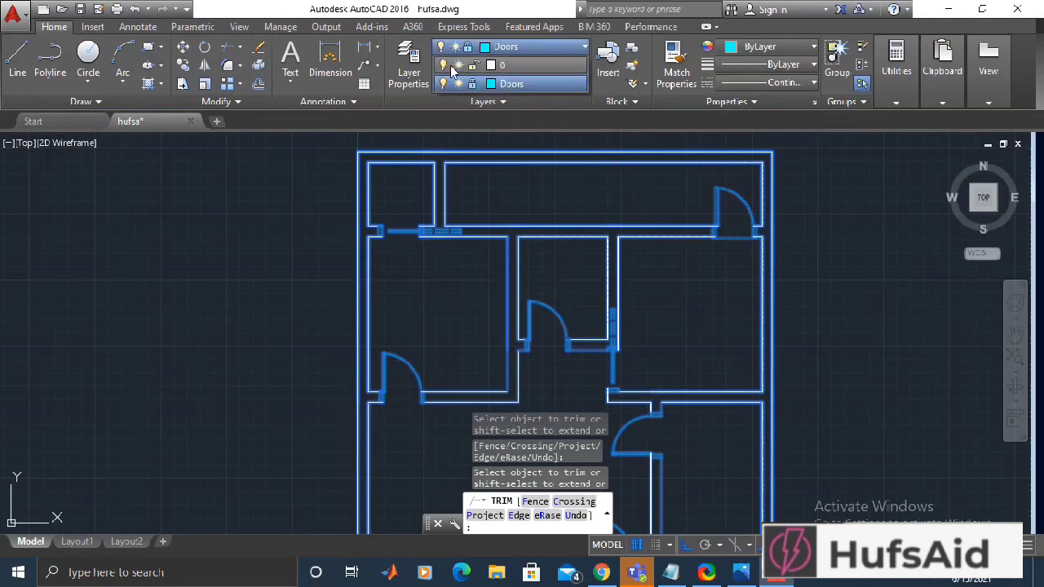
{"action": "left_click", "coordinate": [472, 84]}
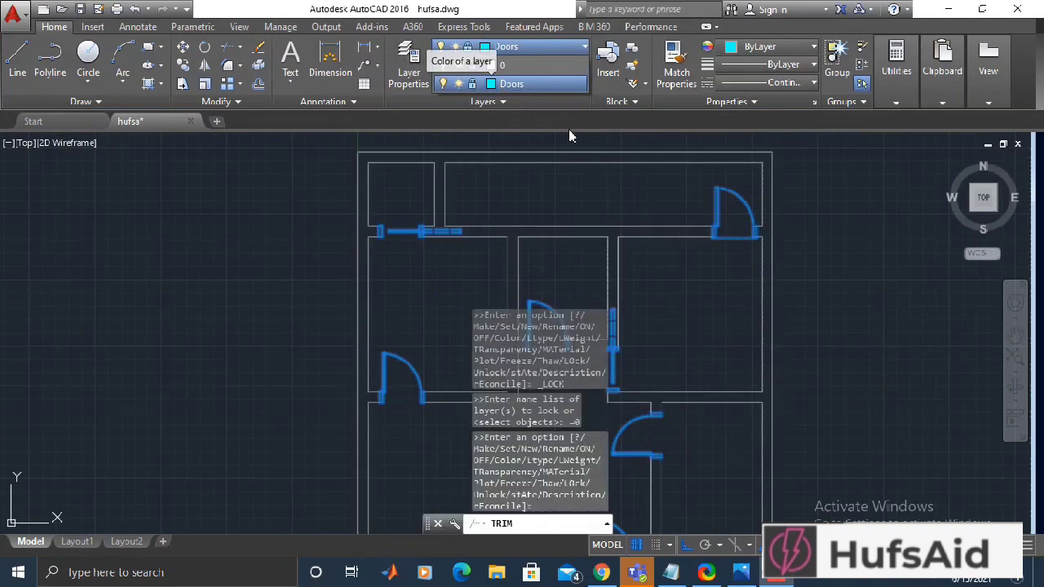
- Erase the spare swing and sliding door symbols lying outside the floor plan
{"action": "scroll", "coordinate": [573, 137], "scroll_direction": "down", "scroll_amount": 4}
{"action": "left_click", "coordinate": [264, 213]}
{"action": "left_click", "coordinate": [24, 339]}
{"action": "key", "text": "Return"}
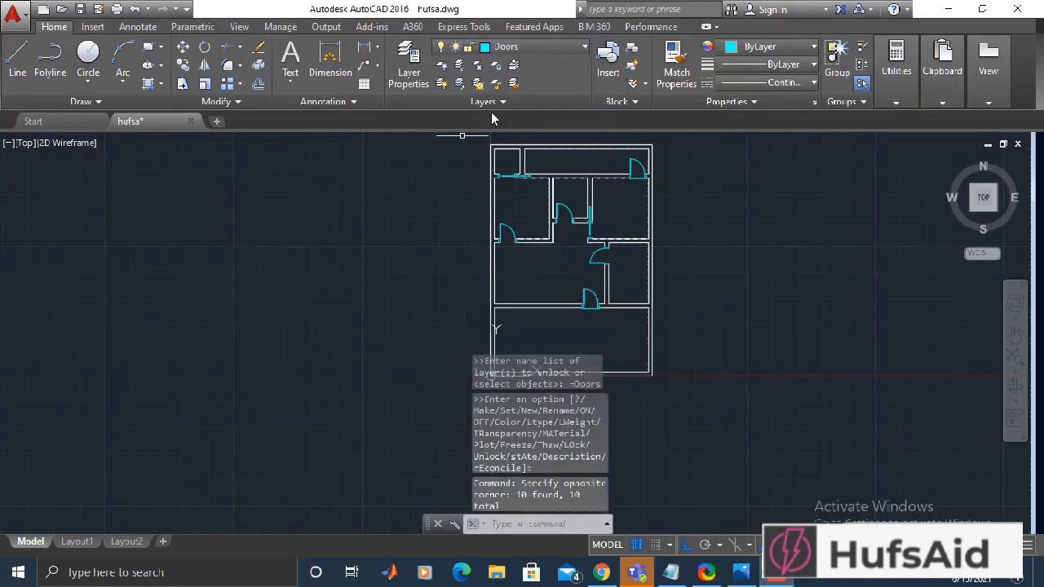
- Create a new layer named Windows
{"action": "left_click", "coordinate": [536, 49]}
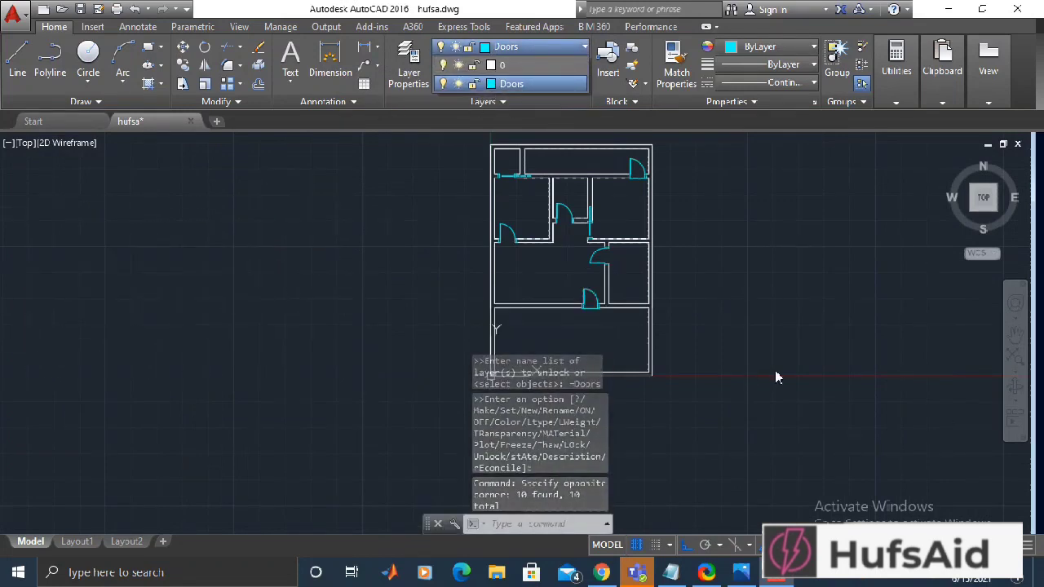
{"action": "middle_click_drag", "start_coordinate": [703, 380], "coordinate": [630, 371]}
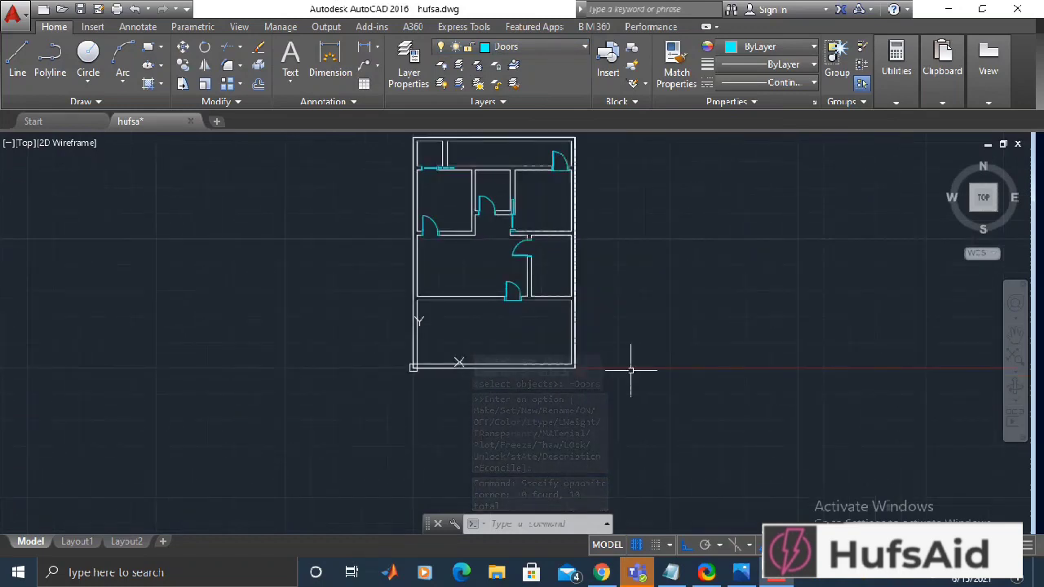
{"action": "mouse_move", "coordinate": [713, 278]}
{"action": "middle_mouse_down"}
{"action": "mouse_move", "coordinate": [652, 356]}
{"action": "mouse_move", "coordinate": [676, 334]}
{"action": "middle_mouse_up"}
{"action": "scroll", "coordinate": [530, 244], "scroll_direction": "up", "scroll_amount": 2}
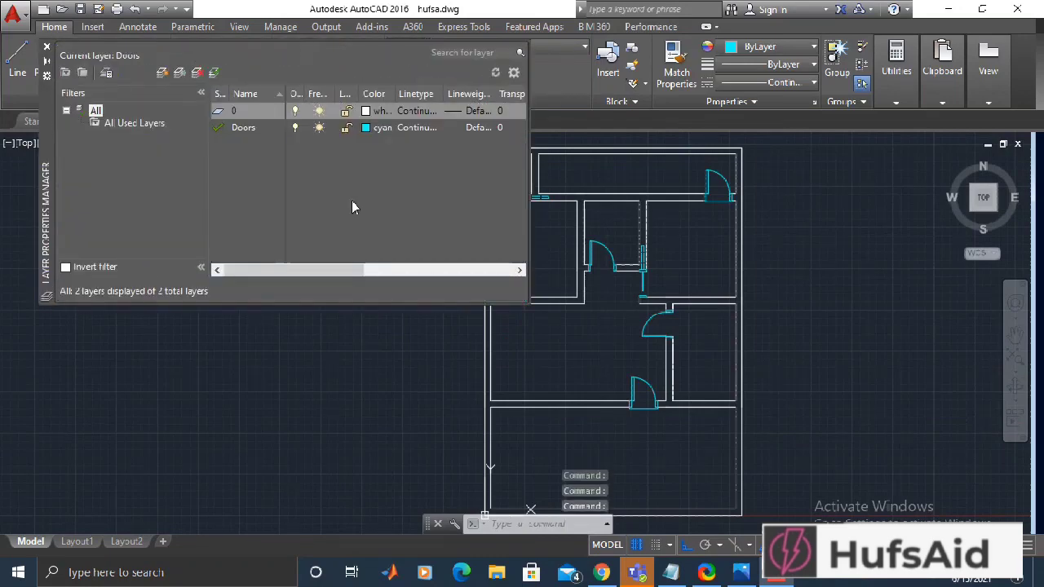
{"action": "left_click", "coordinate": [163, 73]}
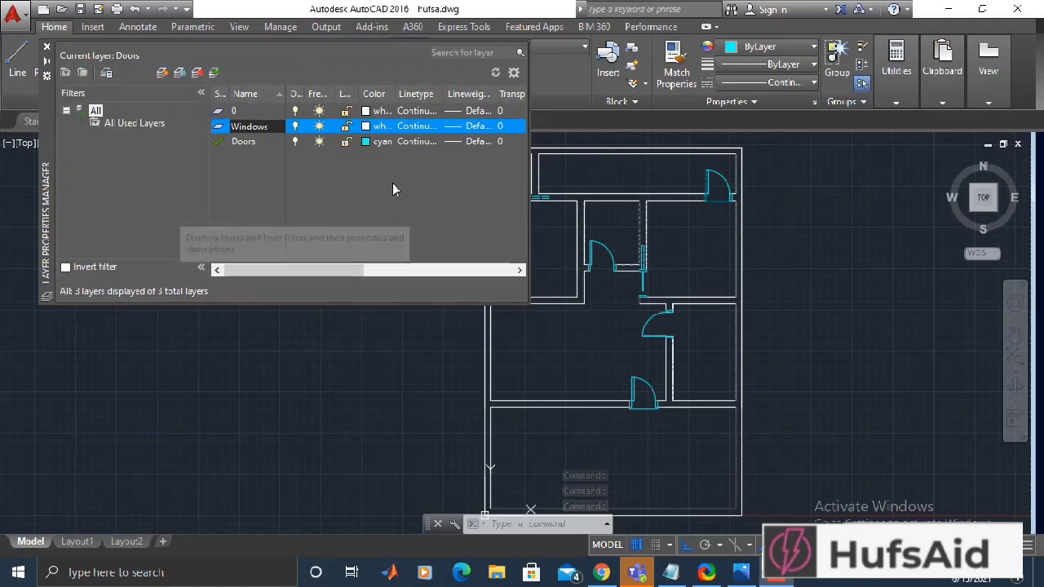
- Set the colour of the Windows layer to index colour 240 and close the layer manager
{"action": "left_click", "coordinate": [367, 127]}
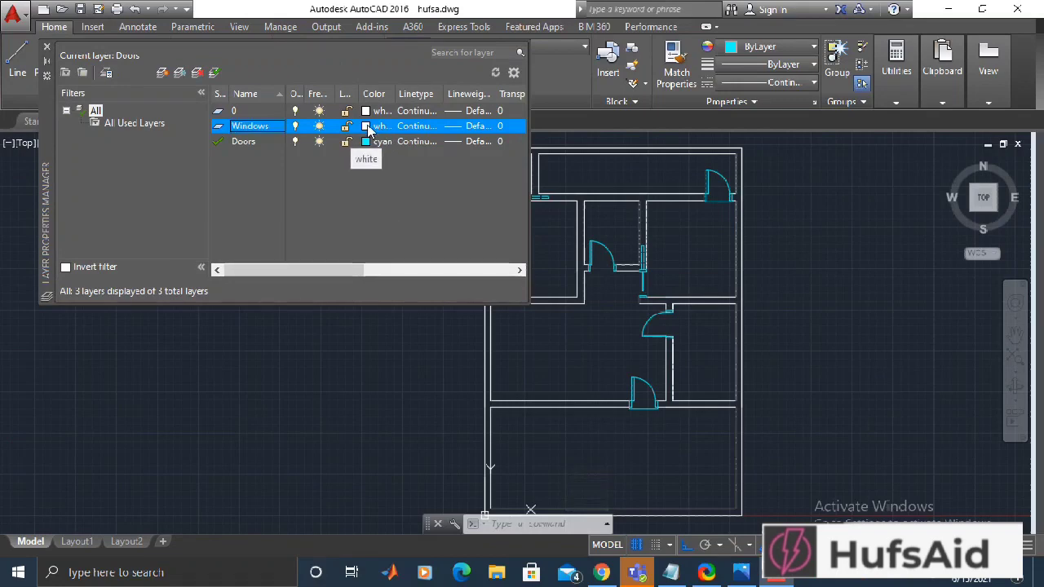
{"action": "left_click", "coordinate": [368, 127]}
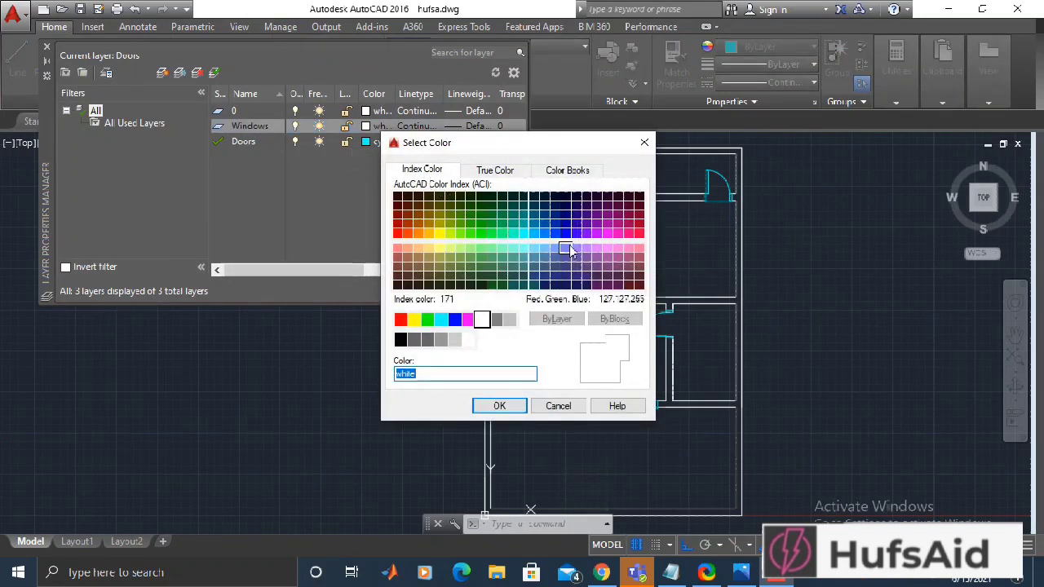
{"action": "left_click", "coordinate": [640, 235]}
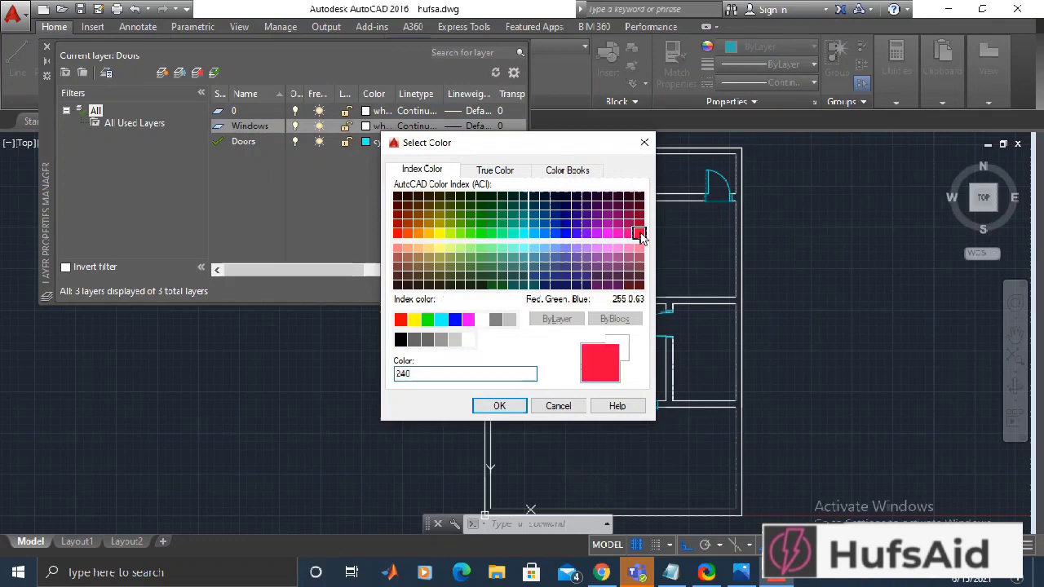
{"action": "left_click", "coordinate": [510, 412]}
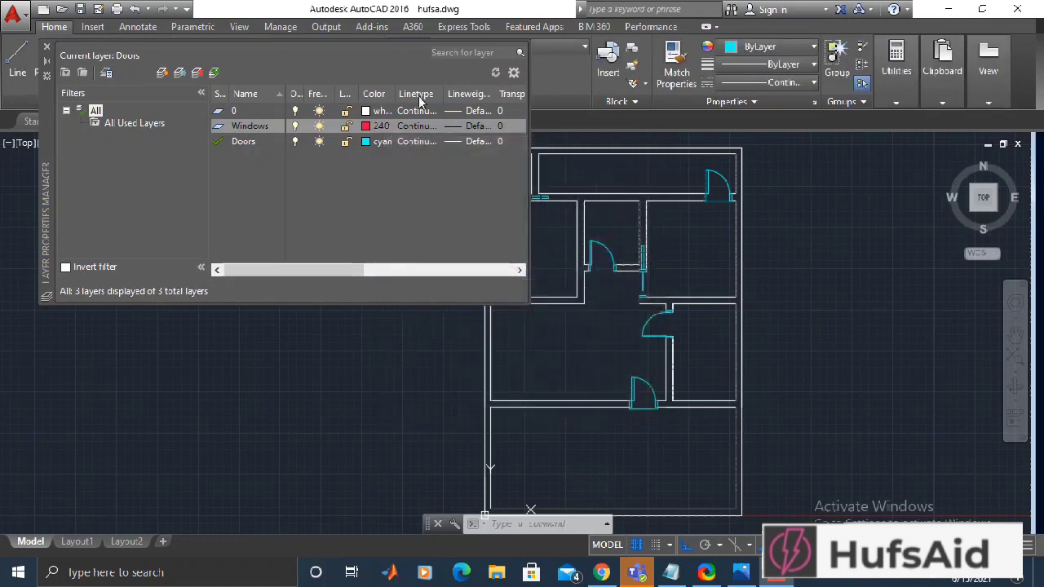
{"action": "left_click", "coordinate": [47, 49]}
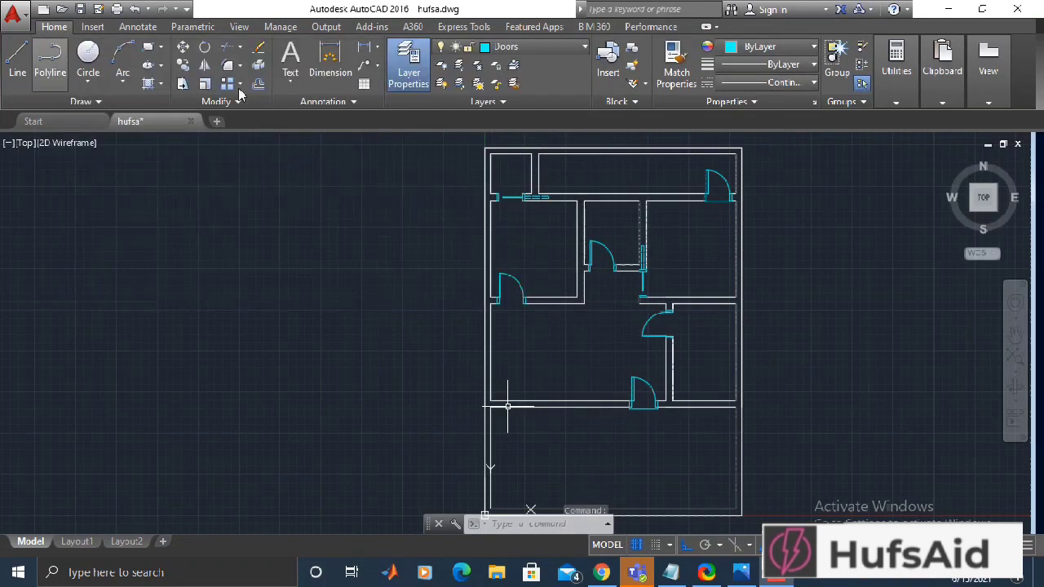
- Make Windows the current layer and lock the Doors and 0 layers
{"action": "left_click", "coordinate": [530, 46]}
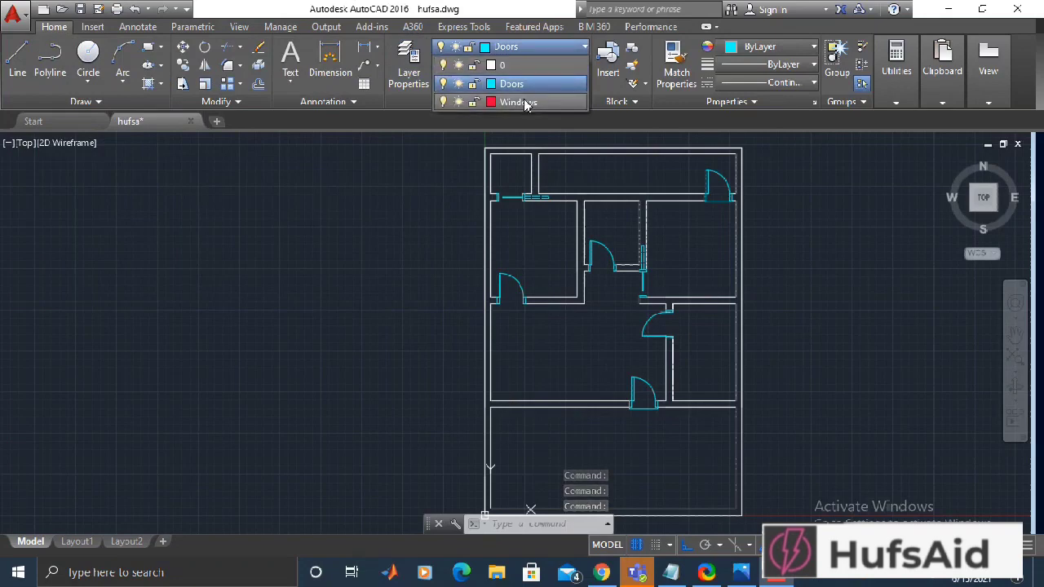
{"action": "left_click", "coordinate": [524, 103]}
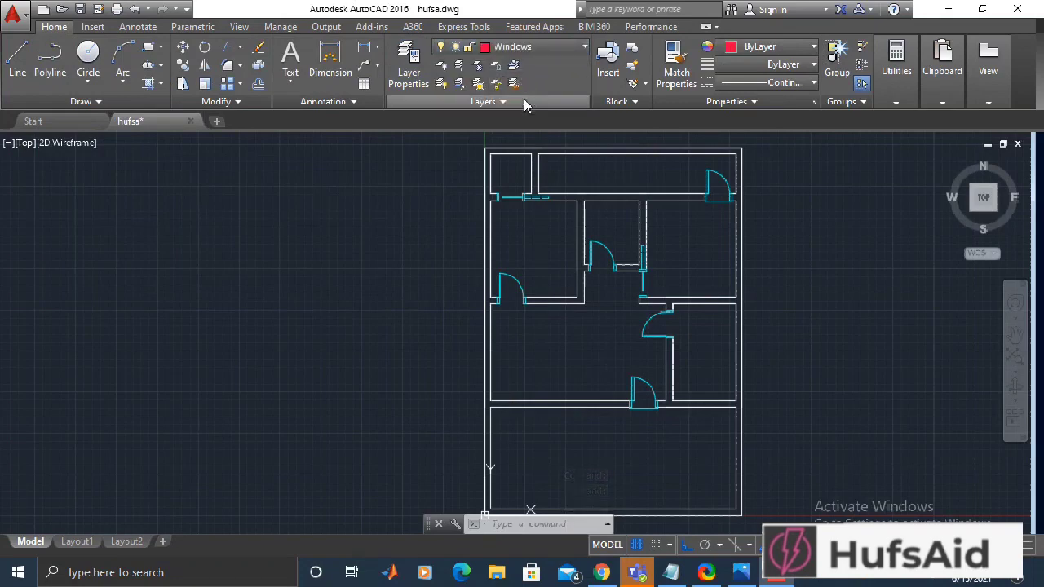
{"action": "left_click", "coordinate": [545, 47]}
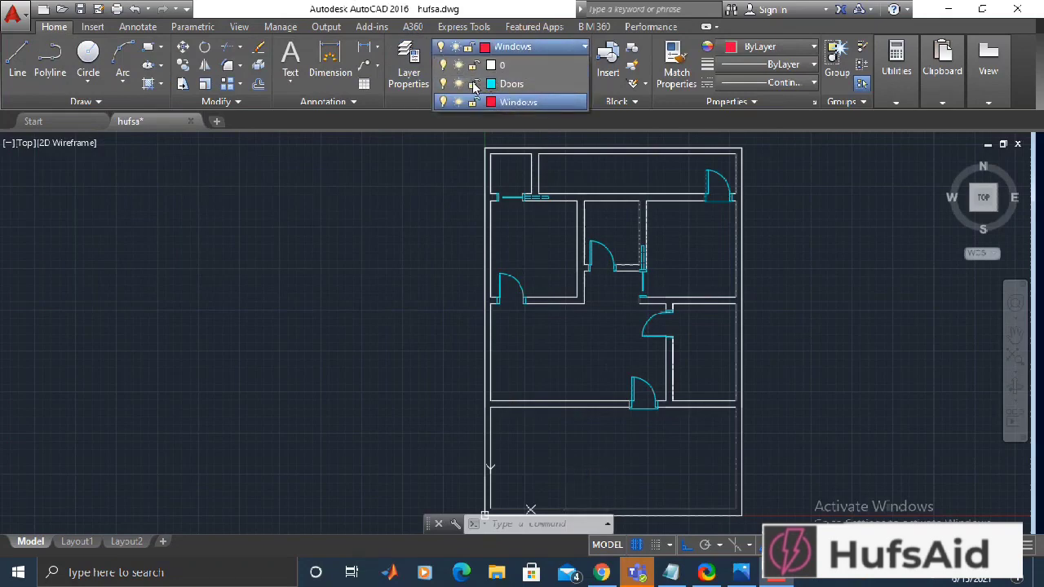
{"action": "left_click", "coordinate": [473, 84]}
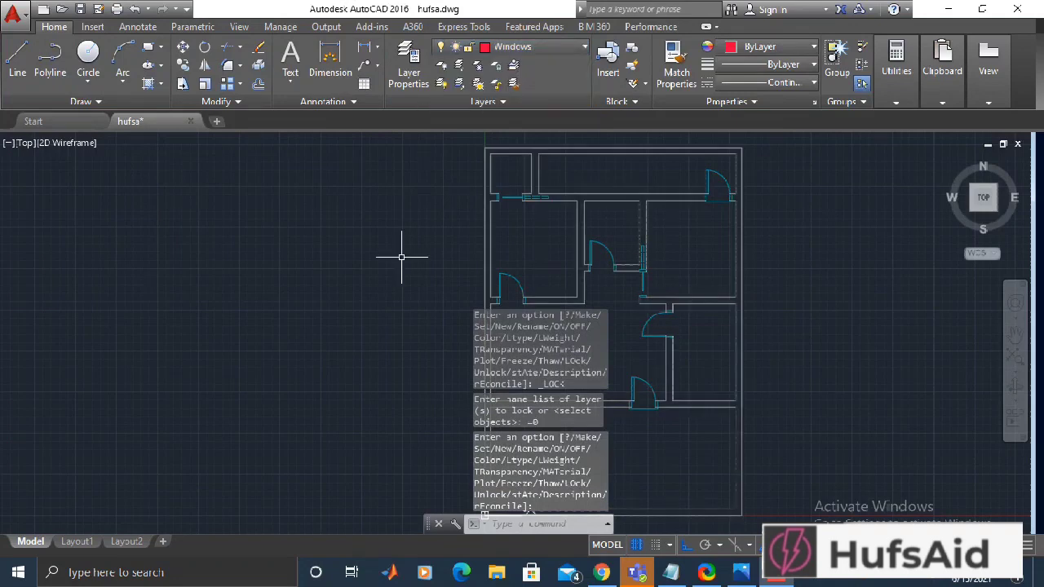
{"action": "left_click", "coordinate": [448, 478]}
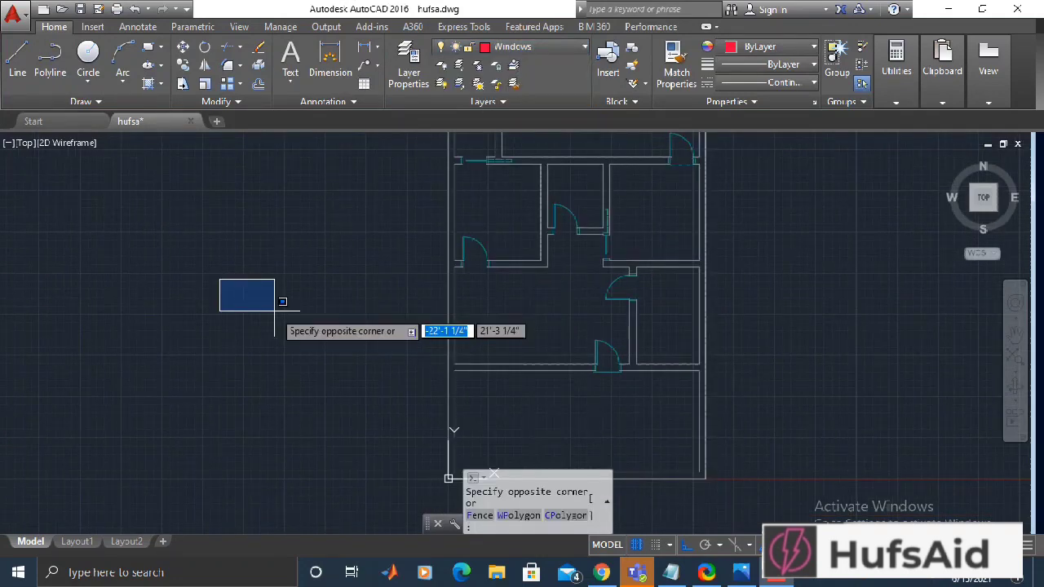
{"action": "key", "text": "Escape"}
- Draw a 48" by 10" rectangle in the empty area left of the floor plan
{"action": "type", "text": "rect"}
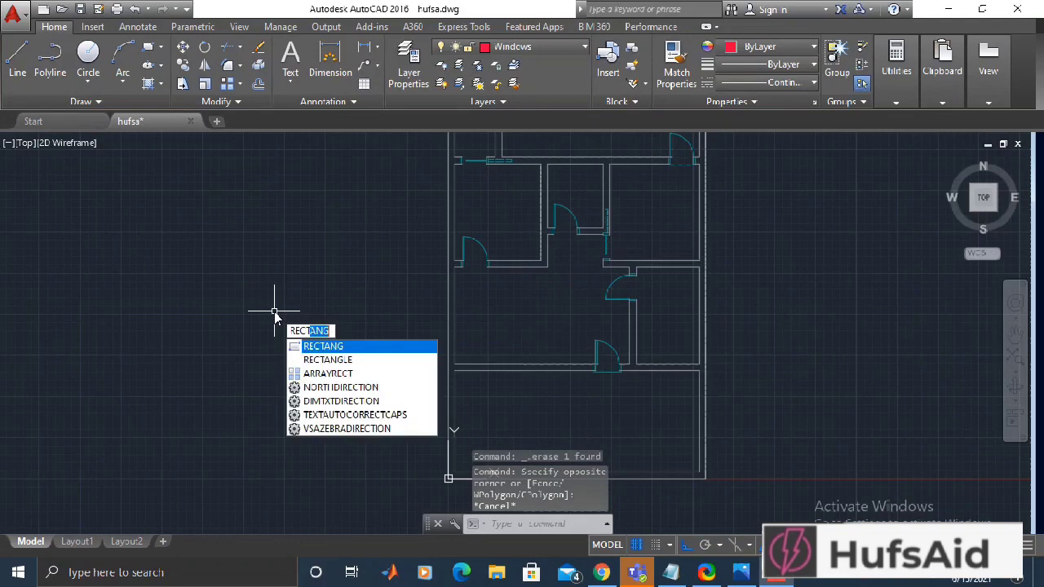
{"action": "key", "text": "Return"}
{"action": "left_click", "coordinate": [275, 311]}
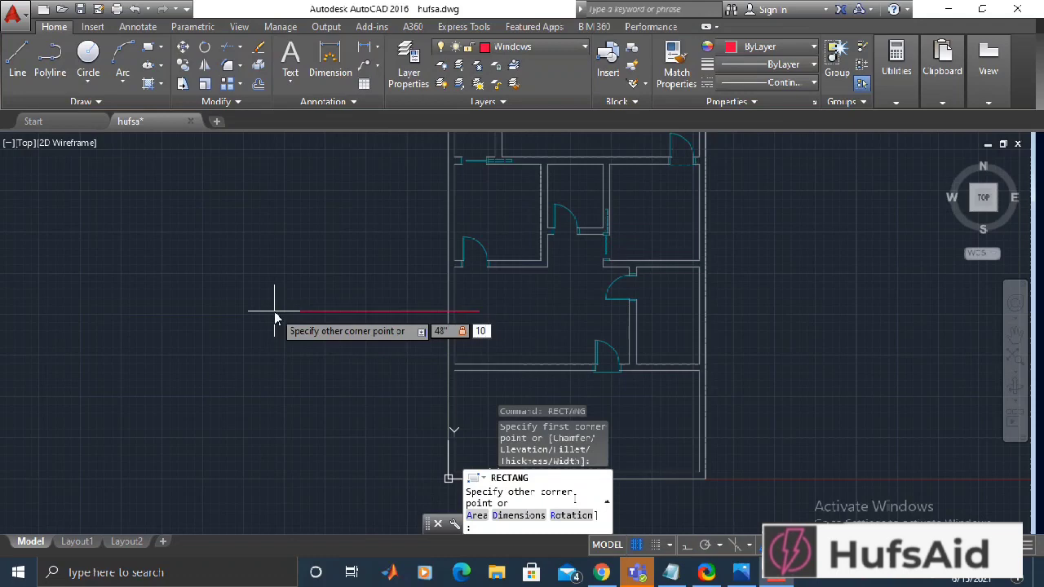
{"action": "key", "text": "Return"}
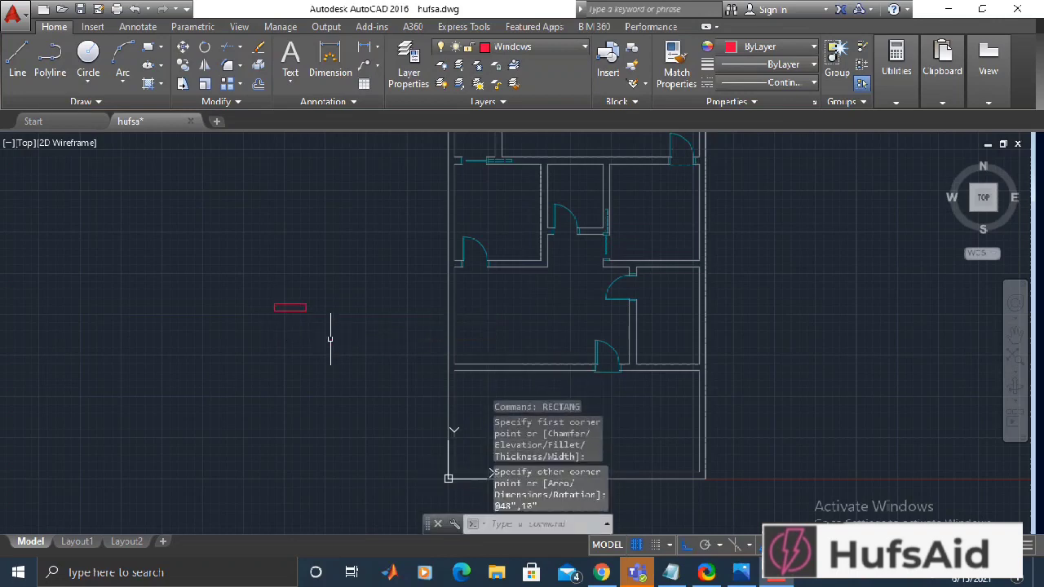
- Draw a vertical line joining the midpoints of the window rectangle's upper and lower edges
{"action": "scroll", "coordinate": [310, 326], "scroll_direction": "up", "scroll_amount": 8}
{"action": "key", "text": "l"}
{"action": "key", "text": "Return"}
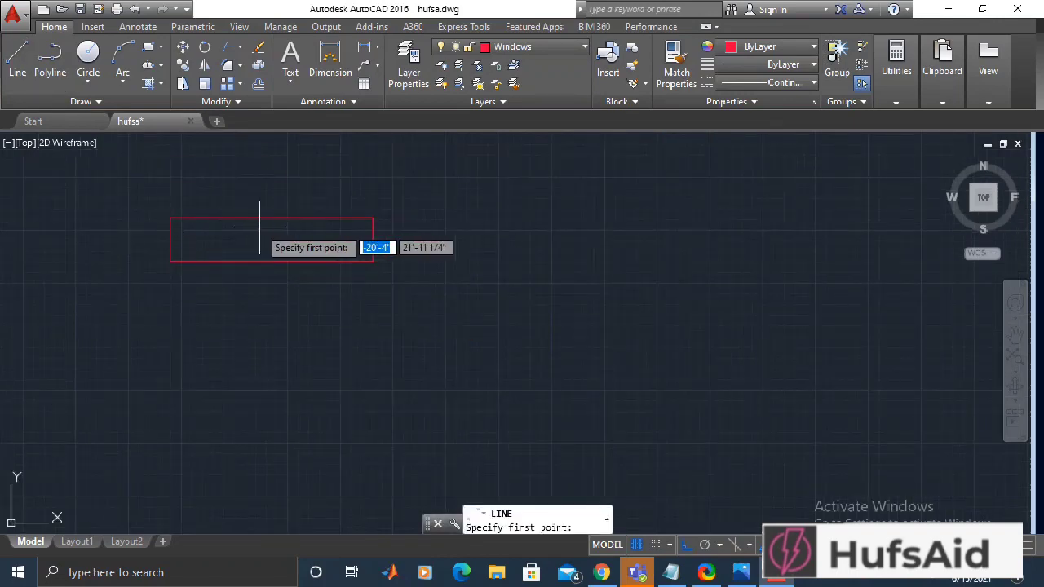
{"action": "right_click", "coordinate": [272, 222], "text": "shift"}
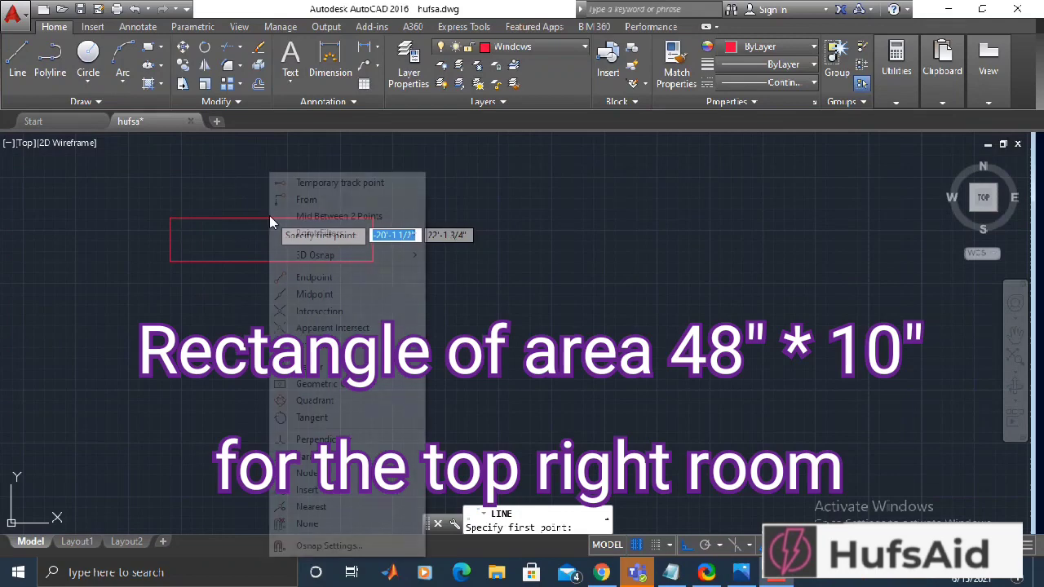
{"action": "left_click", "coordinate": [305, 294]}
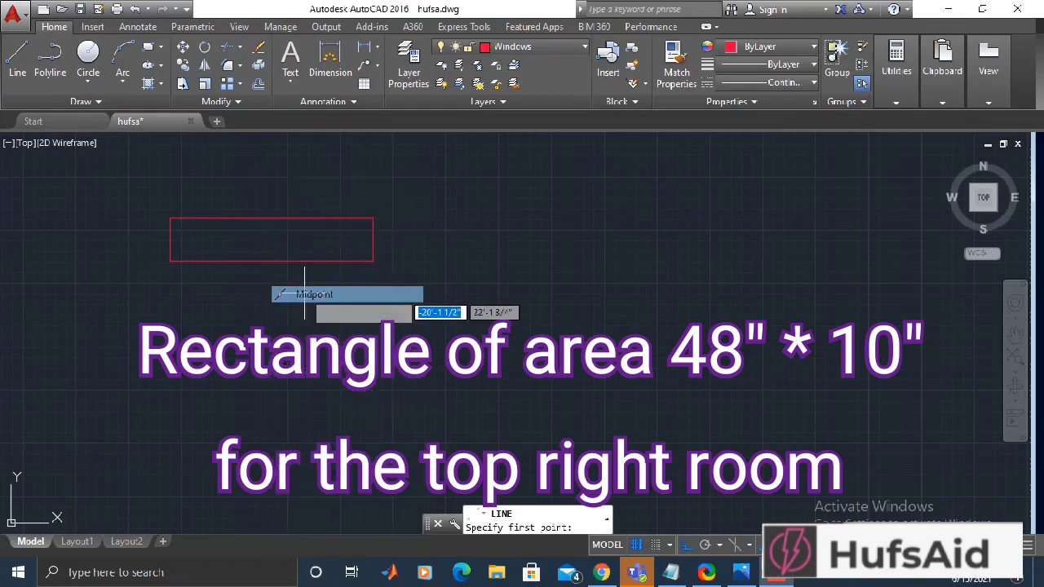
{"action": "left_click", "coordinate": [272, 220]}
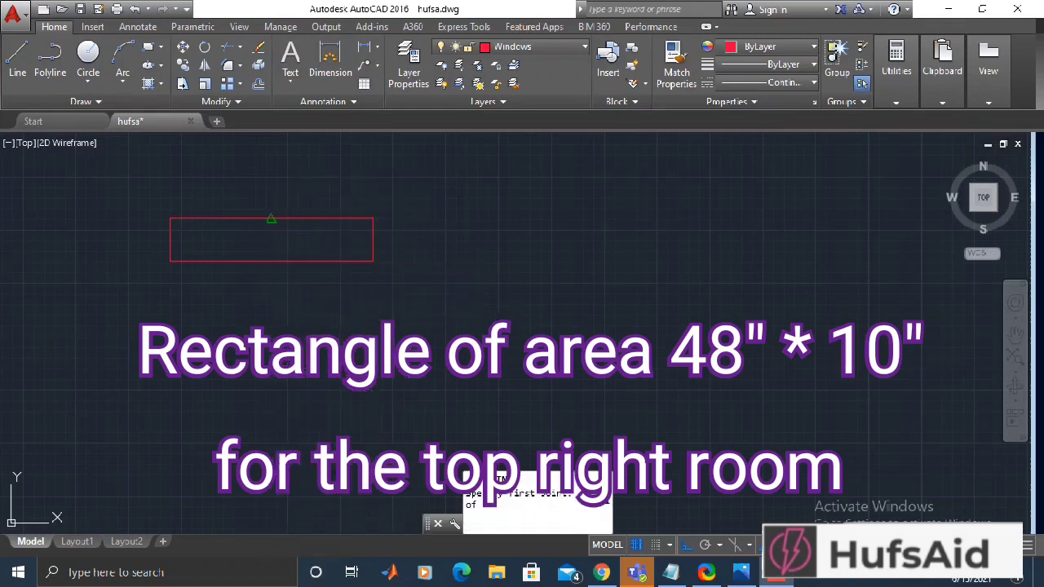
{"action": "right_click", "coordinate": [273, 261], "text": "shift"}
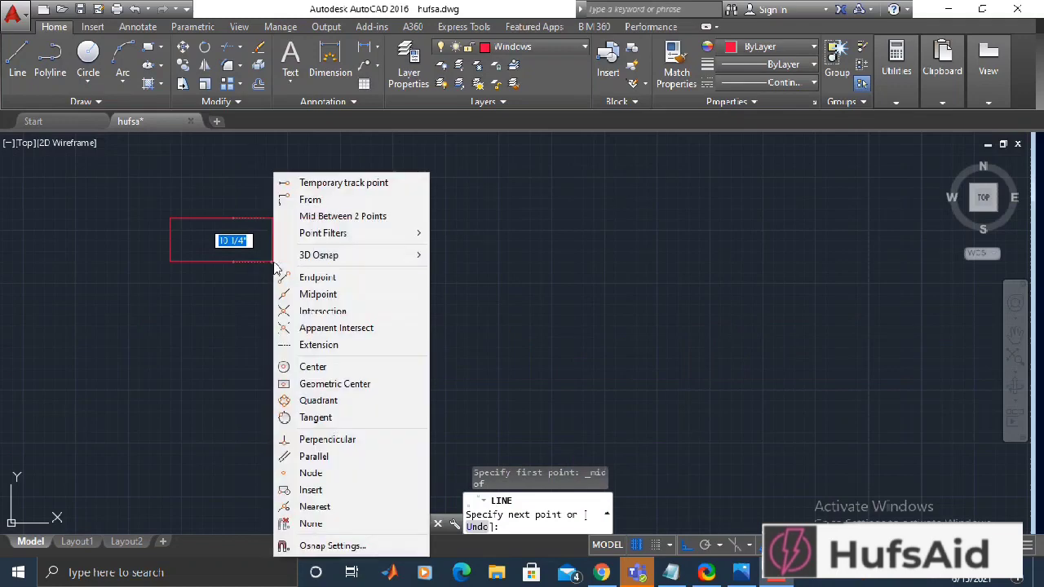
{"action": "left_click", "coordinate": [285, 294]}
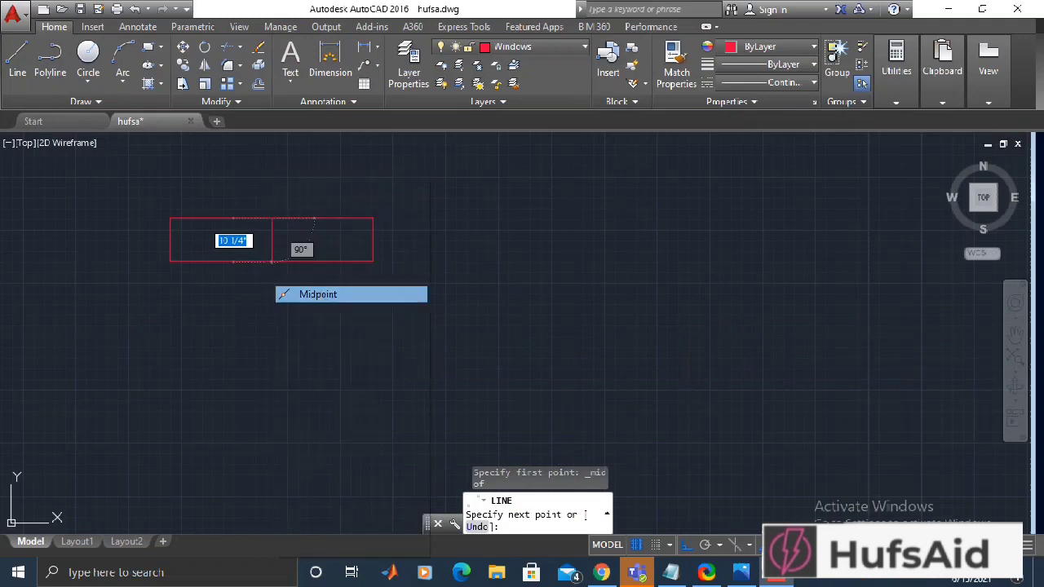
{"action": "left_click", "coordinate": [274, 262]}
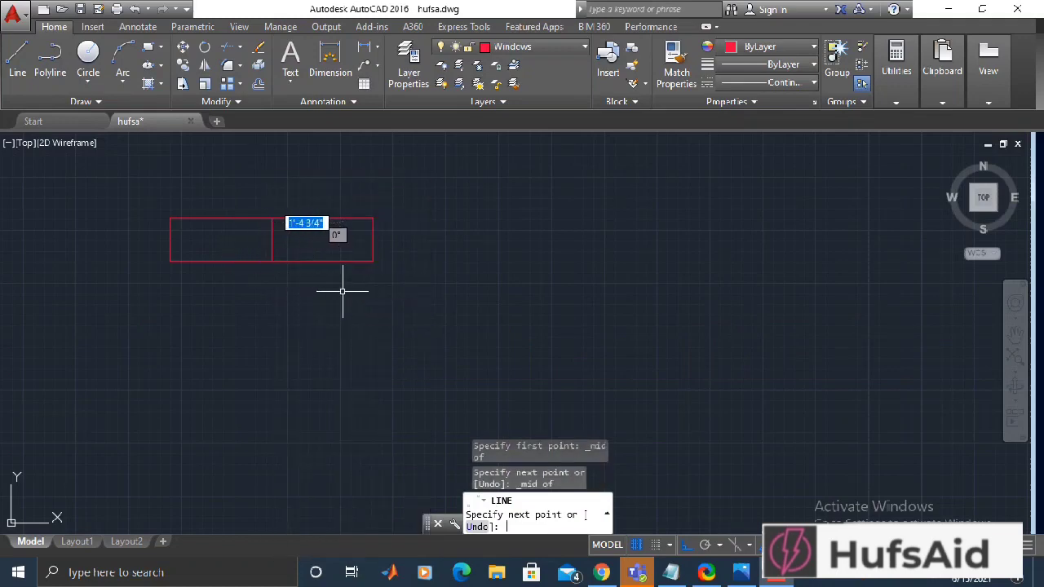
{"action": "key", "text": "Return"}
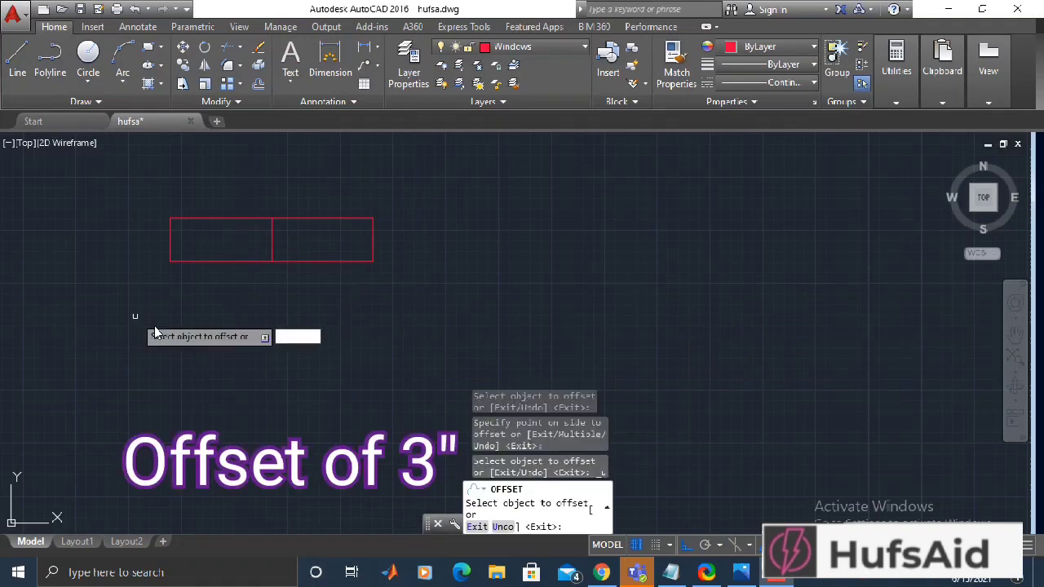
- Offset the window rectangle 2" to its inside
{"action": "key", "text": "Escape"}
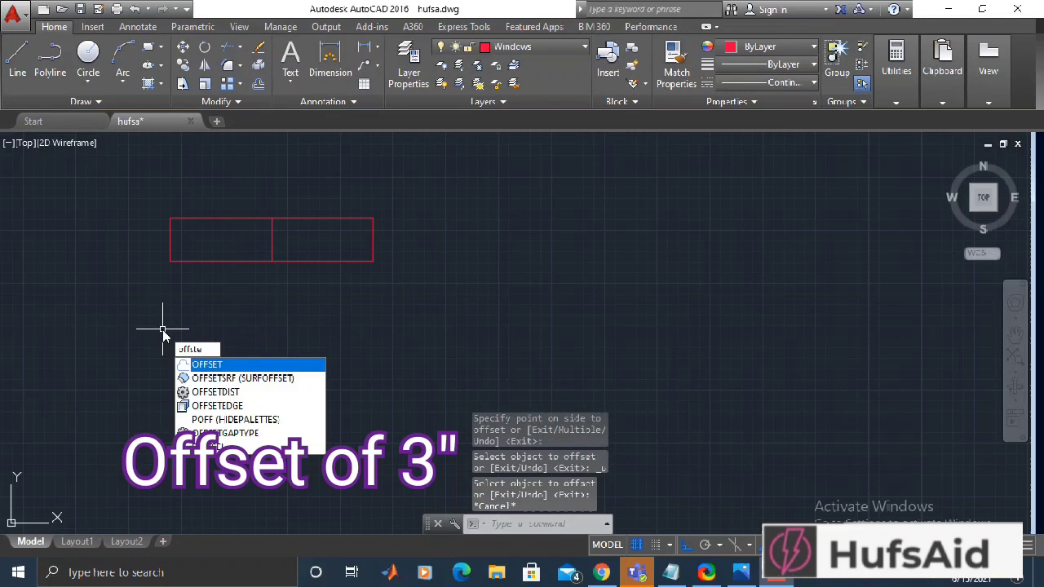
{"action": "key", "text": "Return"}
{"action": "type", "text": "2"}
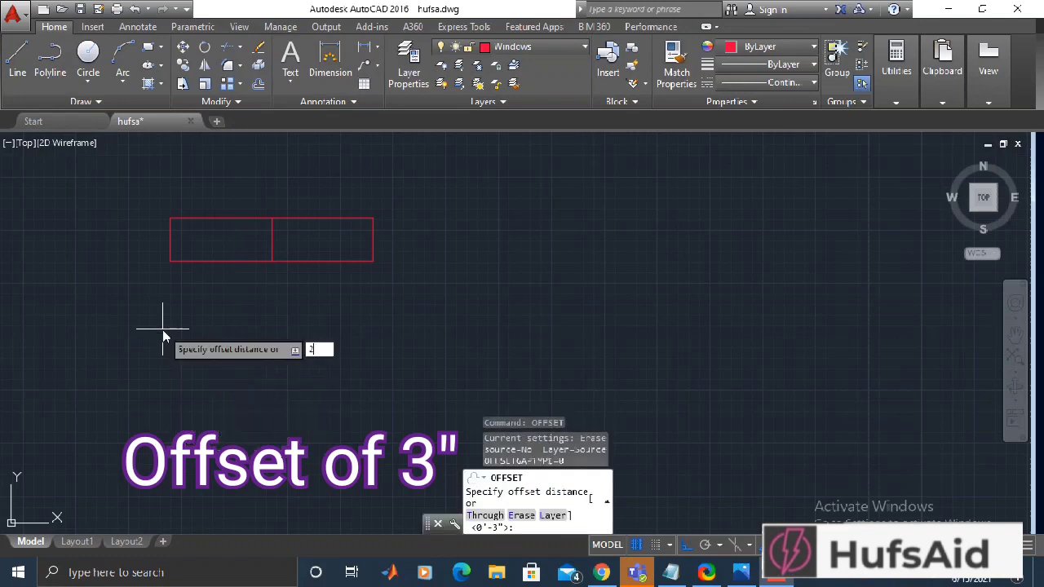
{"action": "type", "text": "\""}
{"action": "key", "text": "Return"}
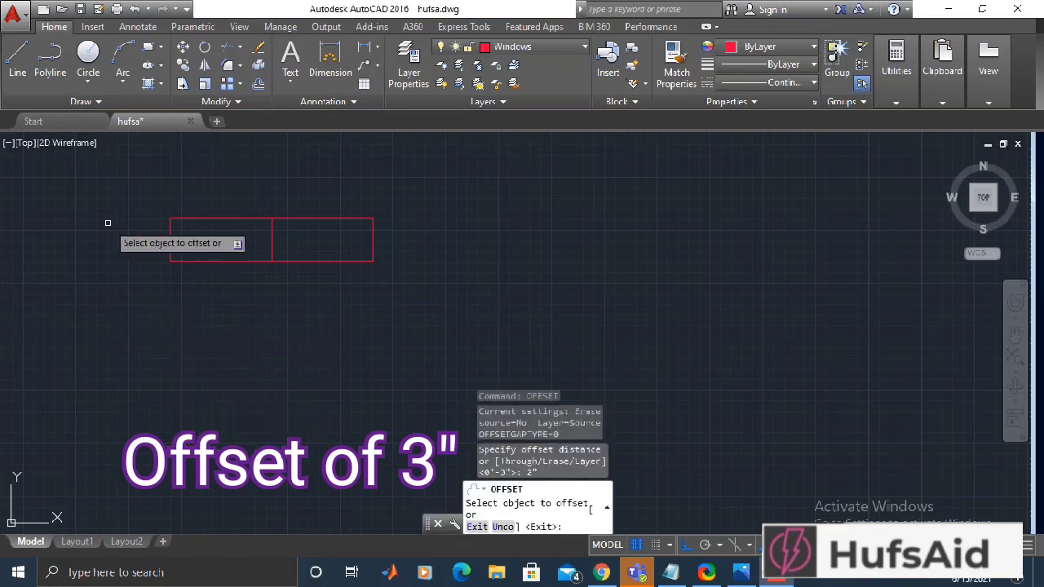
{"action": "left_click", "coordinate": [174, 258]}
{"action": "left_click", "coordinate": [209, 245]}
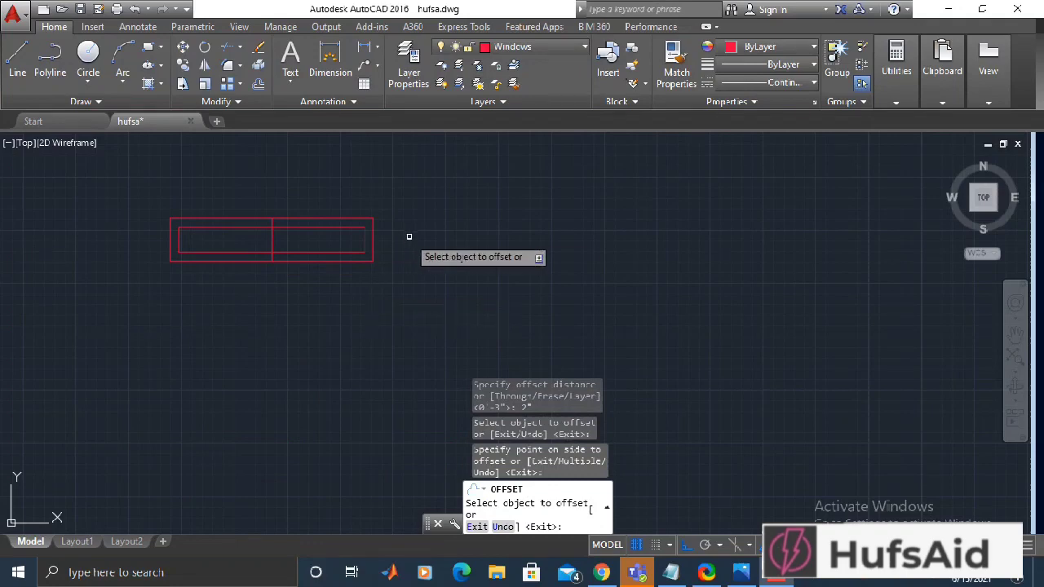
{"action": "key", "text": "Escape"}
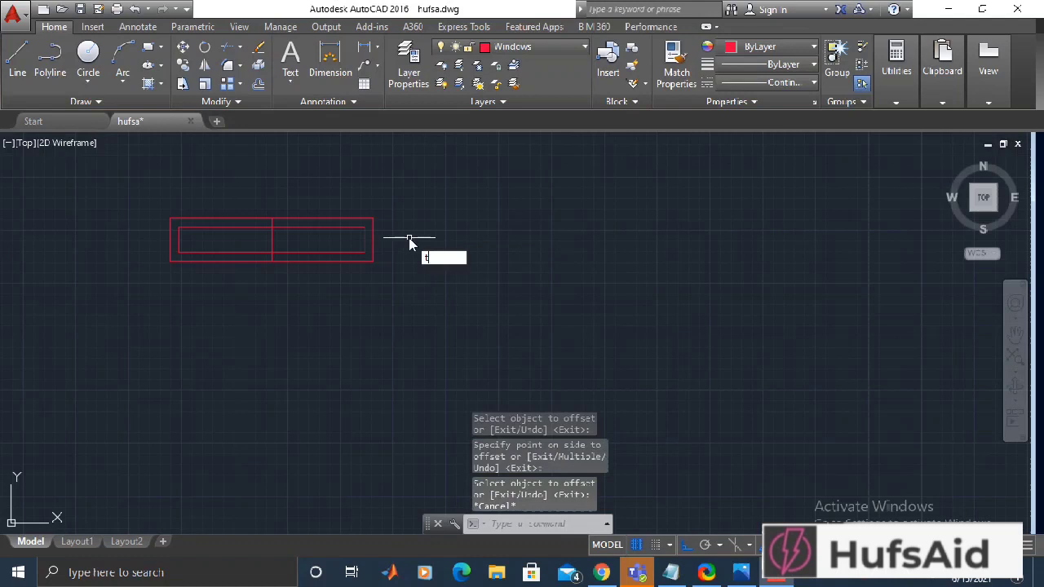
- Trim the ends of the middle line between the inner and outer rectangles of the window symbol
{"action": "type", "text": "tri"}
{"action": "key", "text": "Return"}
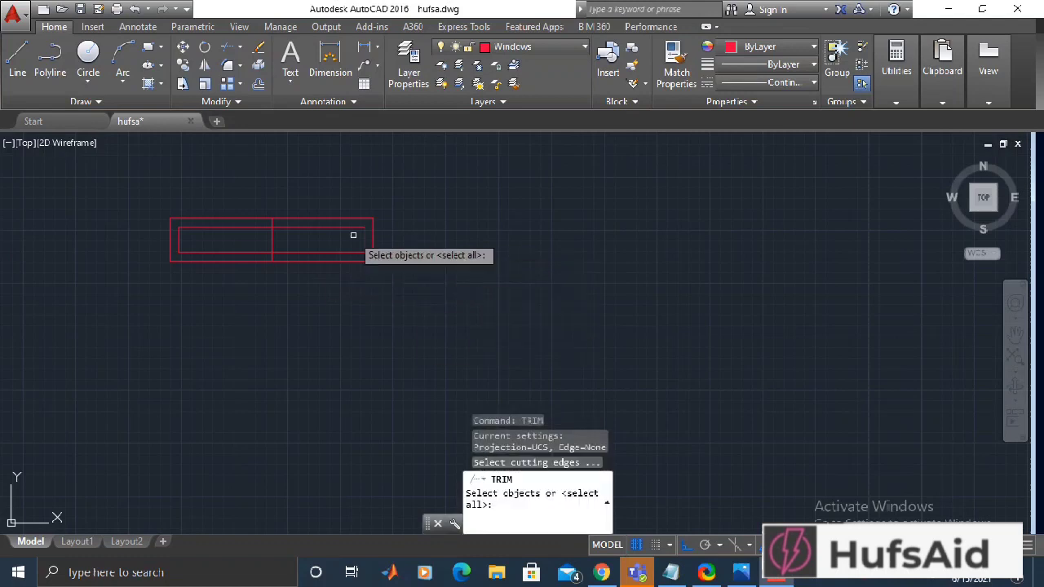
{"action": "left_click", "coordinate": [395, 200]}
{"action": "left_click", "coordinate": [92, 333]}
{"action": "key", "text": "Return"}
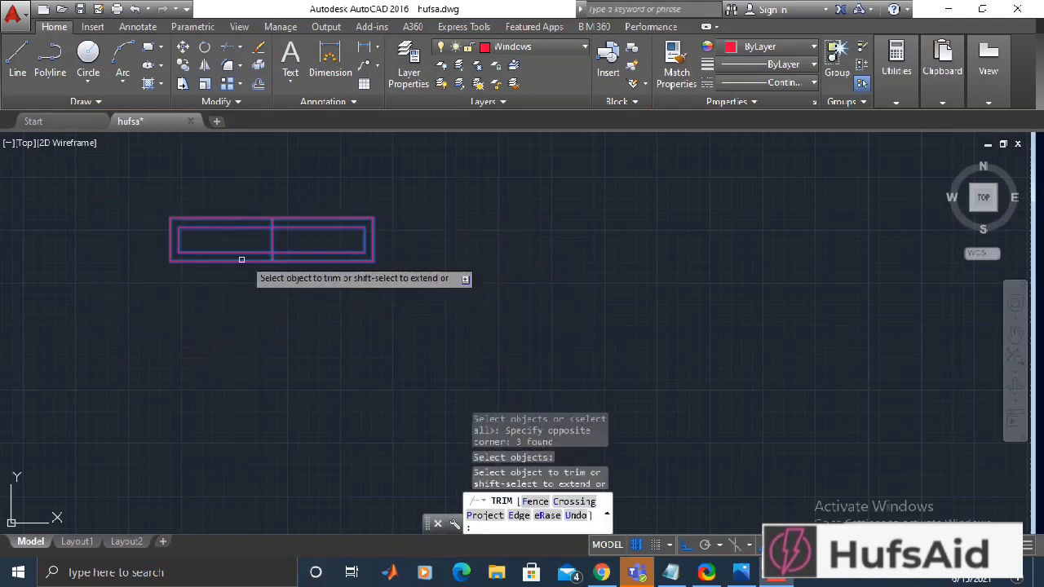
{"action": "scroll", "coordinate": [272, 226], "scroll_direction": "up", "scroll_amount": 2}
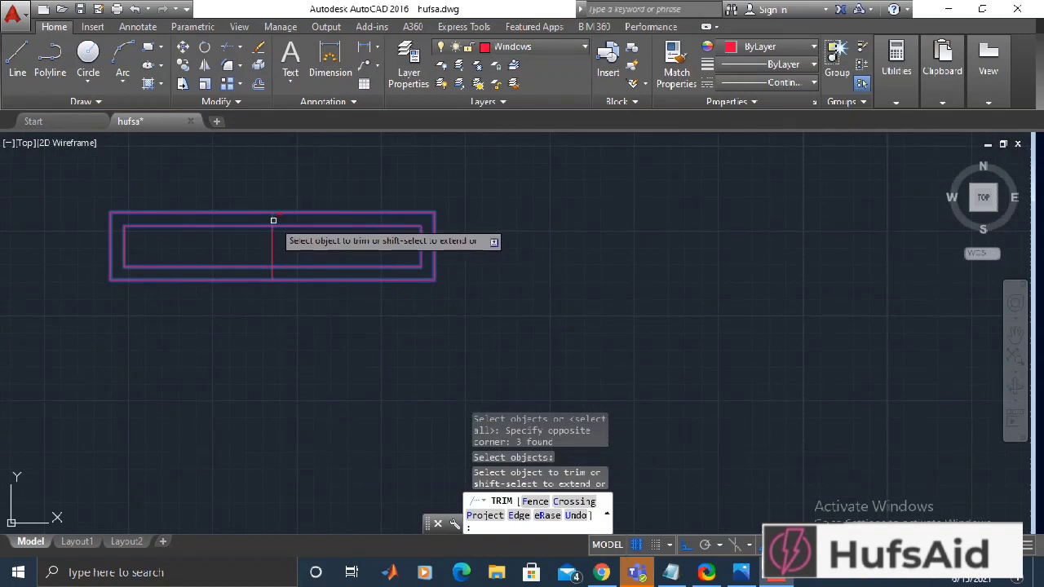
{"action": "left_click", "coordinate": [273, 218]}
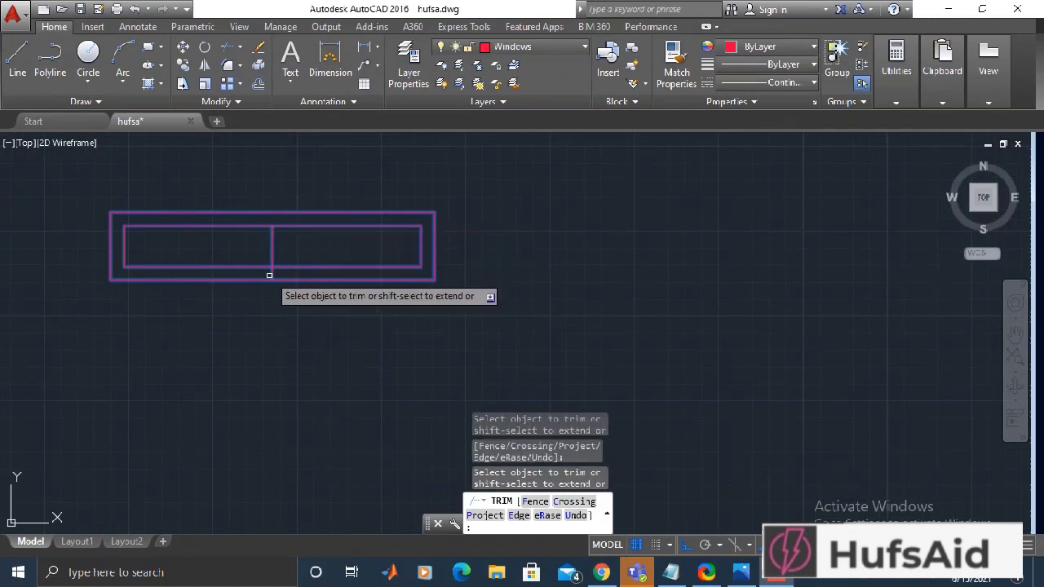
{"action": "left_click", "coordinate": [273, 274]}
{"action": "scroll", "coordinate": [489, 289], "scroll_direction": "down", "scroll_amount": 2}
{"action": "key", "text": "Escape"}
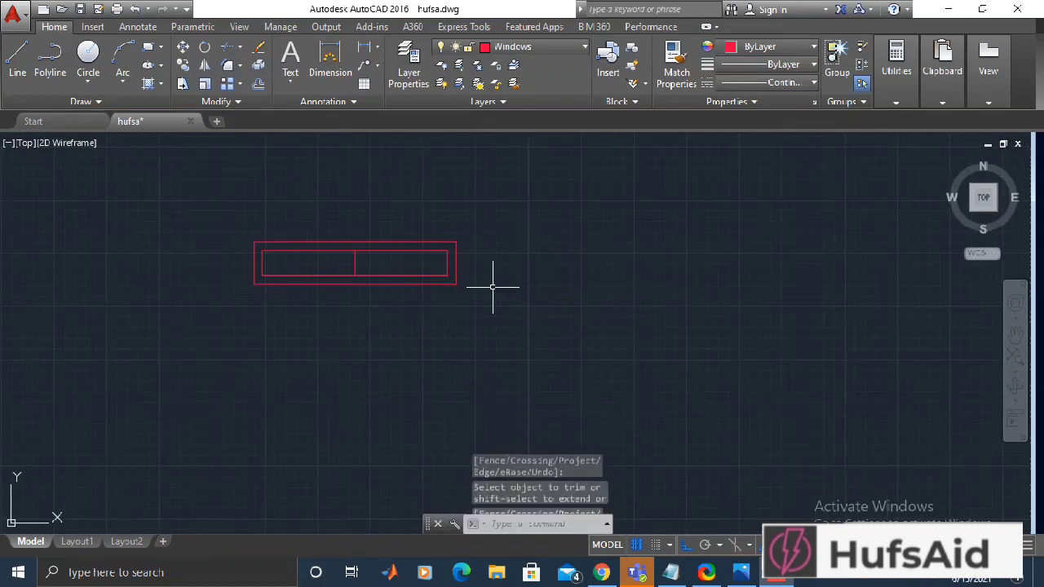
- Copy the 48" window symbol from its left edge onto the left end of the horizontal wall that continues to the lower entrance door
{"action": "scroll", "coordinate": [505, 287], "scroll_direction": "down", "scroll_amount": 2}
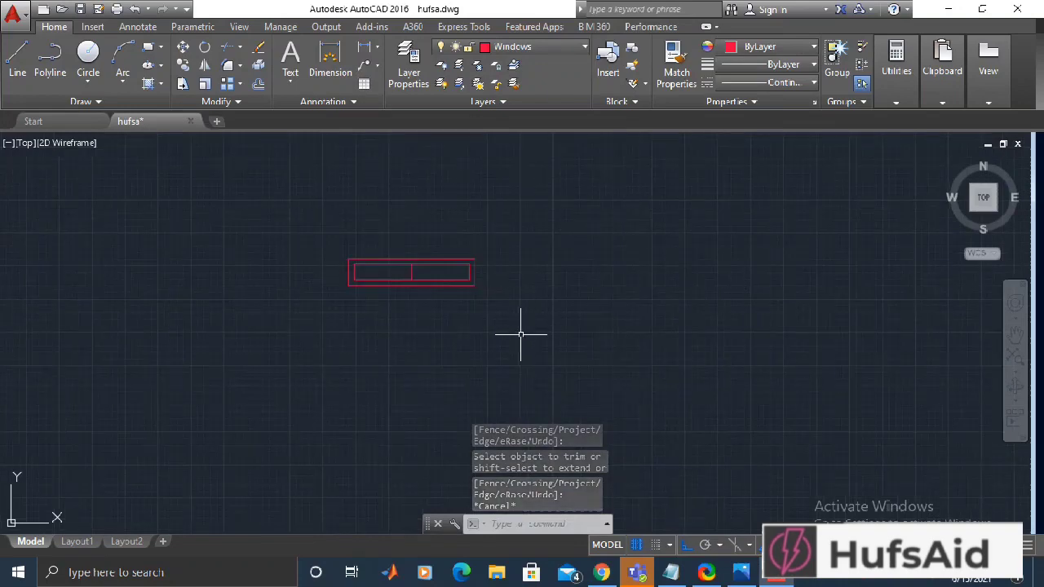
{"action": "type", "text": "co"}
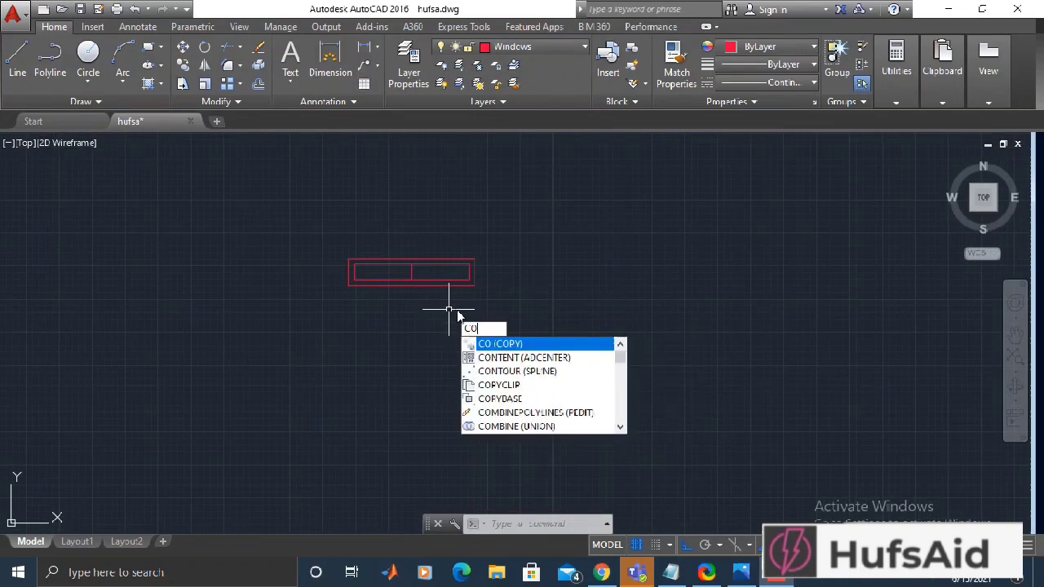
{"action": "key", "text": "Return"}
{"action": "left_click", "coordinate": [476, 281]}
{"action": "left_click", "coordinate": [344, 303]}
{"action": "key", "text": "Return"}
{"action": "scroll", "coordinate": [344, 304], "scroll_direction": "up", "scroll_amount": 4}
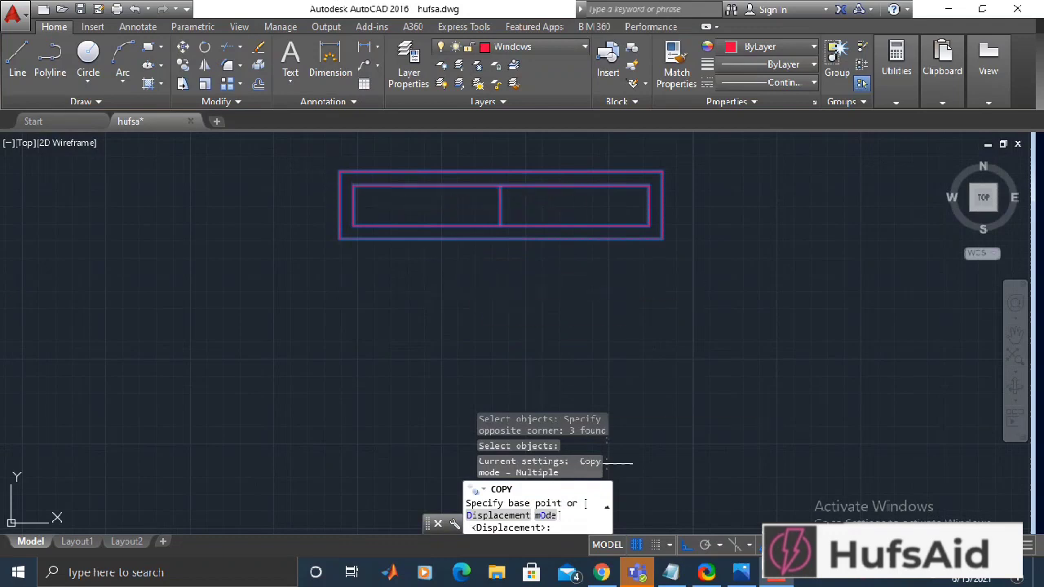
{"action": "left_click", "coordinate": [339, 205]}
{"action": "scroll", "coordinate": [286, 289], "scroll_direction": "down", "scroll_amount": 5}
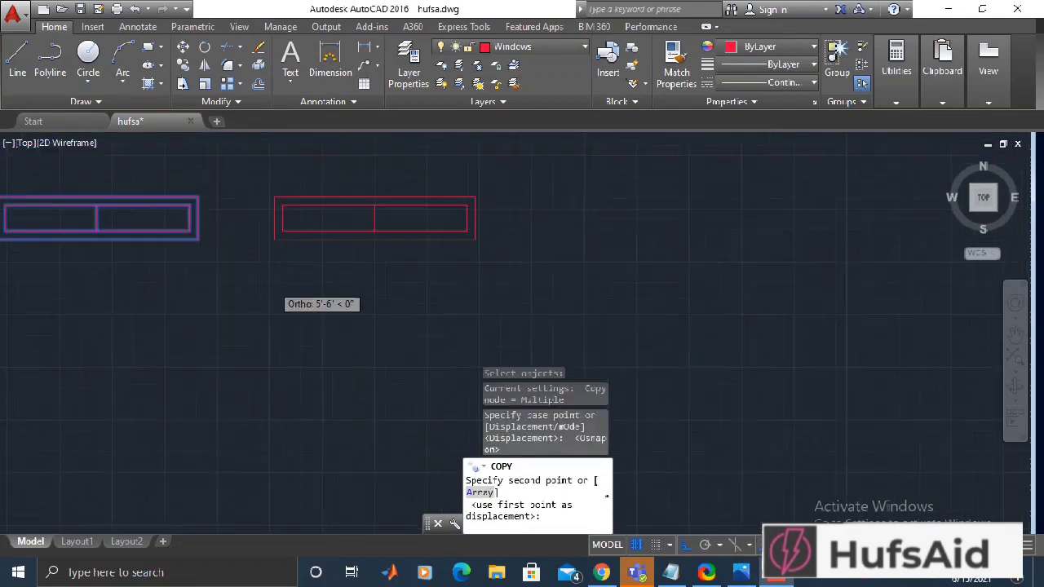
{"action": "middle_click_drag", "start_coordinate": [736, 427], "coordinate": [345, 326]}
{"action": "middle_click_drag", "start_coordinate": [415, 419], "coordinate": [286, 242]}
{"action": "middle_click_drag", "start_coordinate": [240, 210], "coordinate": [286, 233]}
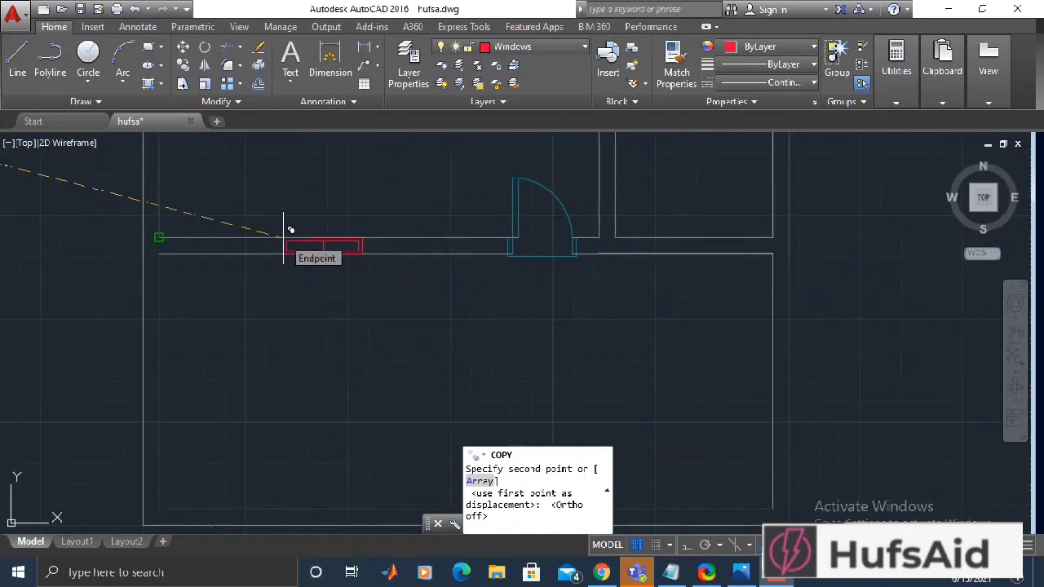
{"action": "left_click", "coordinate": [161, 246]}
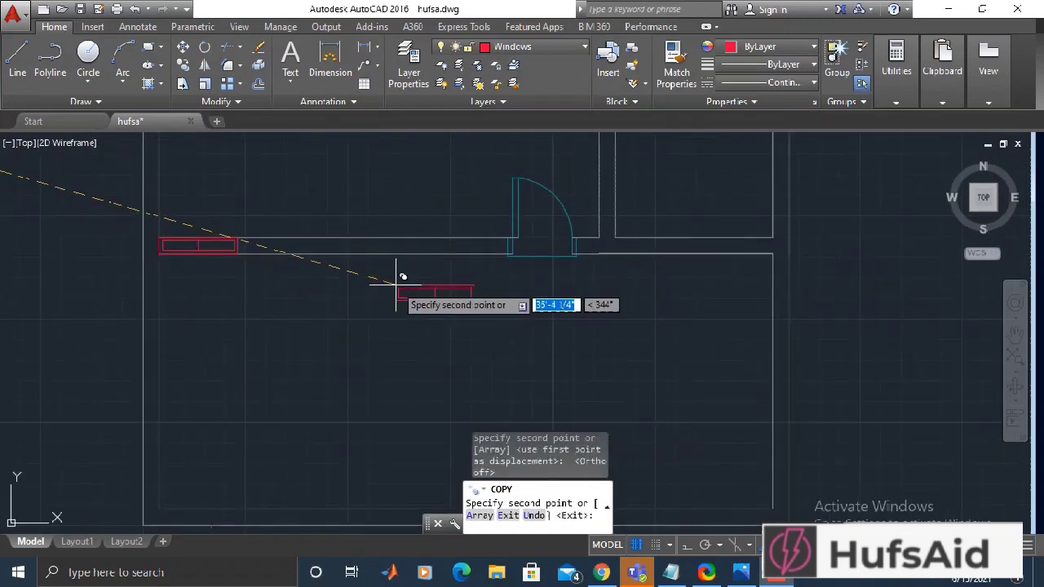
- Place another copy of the window symbol in the upper horizontal wall, at the left jamb of the door near the right outer wall
{"action": "middle_click_drag", "start_coordinate": [441, 245], "coordinate": [487, 378]}
{"action": "mouse_move", "coordinate": [471, 280]}
{"action": "middle_mouse_down"}
{"action": "mouse_move", "coordinate": [460, 350]}
{"action": "mouse_move", "coordinate": [361, 438]}
{"action": "mouse_move", "coordinate": [397, 428]}
{"action": "mouse_move", "coordinate": [371, 413]}
{"action": "middle_mouse_up"}
{"action": "scroll", "coordinate": [397, 428], "scroll_direction": "up", "scroll_amount": 2}
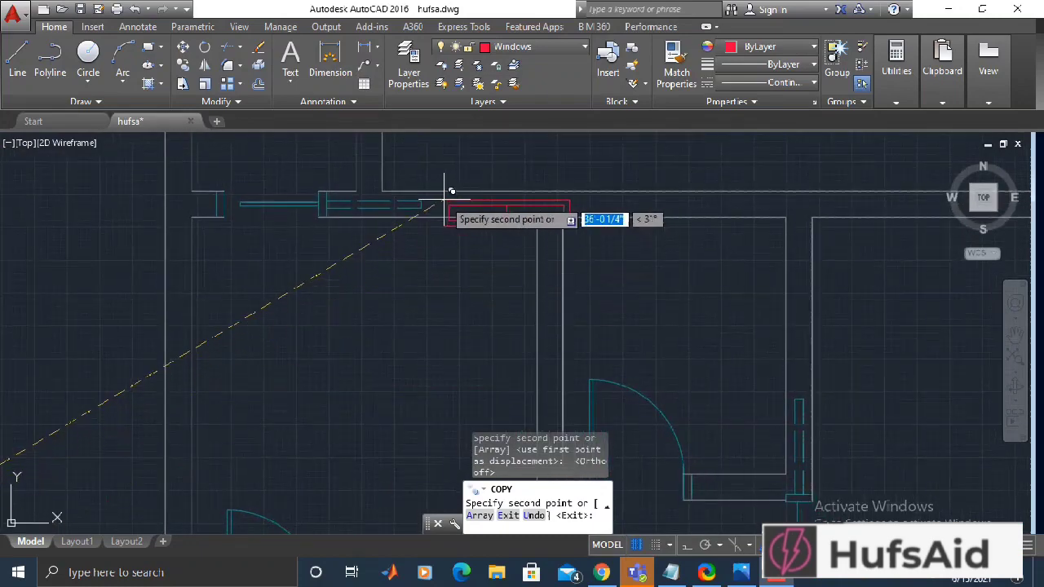
{"action": "mouse_move", "coordinate": [294, 387]}
{"action": "middle_mouse_down"}
{"action": "mouse_move", "coordinate": [281, 208]}
{"action": "mouse_move", "coordinate": [441, 223]}
{"action": "mouse_move", "coordinate": [296, 342]}
{"action": "mouse_move", "coordinate": [352, 235]}
{"action": "mouse_move", "coordinate": [350, 345]}
{"action": "mouse_move", "coordinate": [367, 287]}
{"action": "mouse_move", "coordinate": [283, 323]}
{"action": "mouse_move", "coordinate": [184, 317]}
{"action": "mouse_move", "coordinate": [192, 327]}
{"action": "middle_mouse_up"}
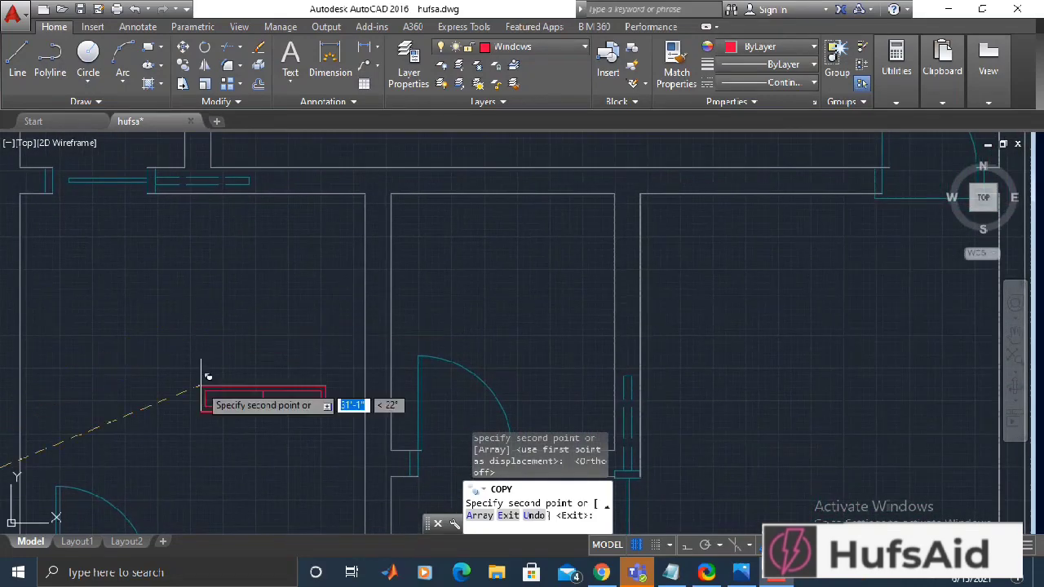
{"action": "mouse_move", "coordinate": [737, 305]}
{"action": "middle_mouse_down"}
{"action": "mouse_move", "coordinate": [543, 368]}
{"action": "mouse_move", "coordinate": [555, 360]}
{"action": "middle_mouse_up"}
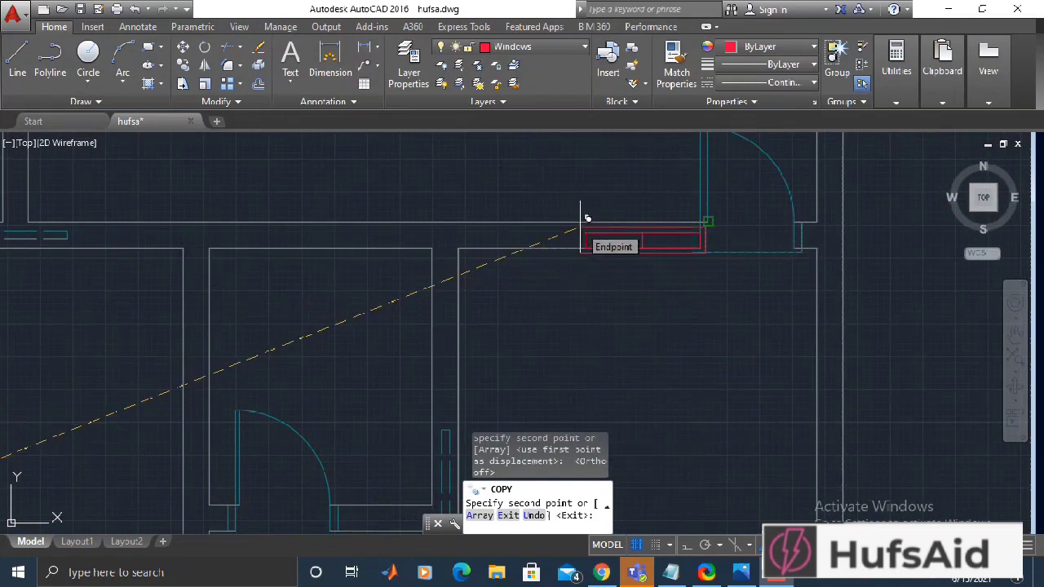
{"action": "scroll", "coordinate": [620, 322], "scroll_direction": "down", "scroll_amount": 3}
{"action": "scroll", "coordinate": [483, 379], "scroll_direction": "down", "scroll_amount": 2}
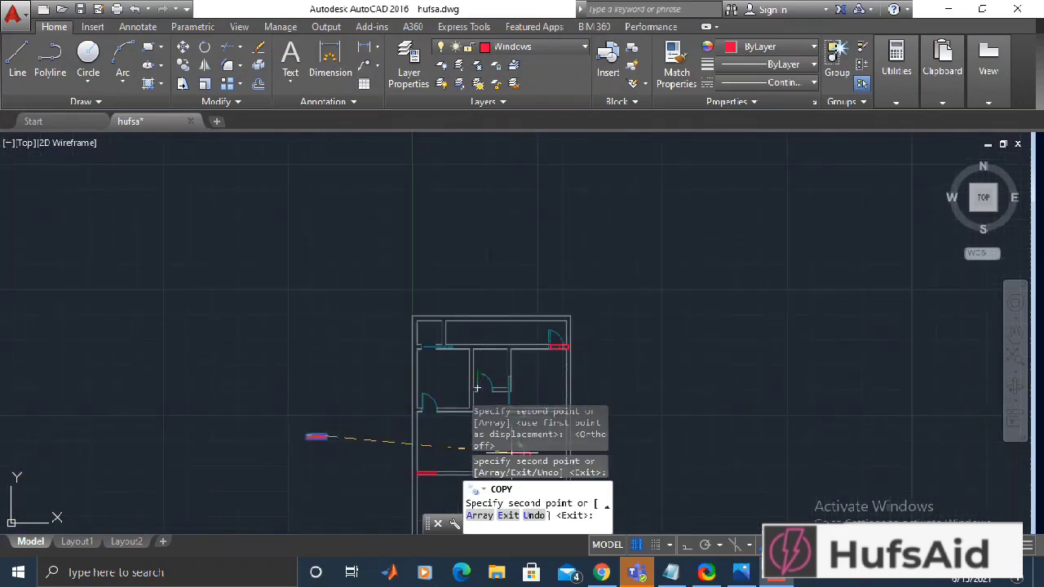
{"action": "middle_click_drag", "start_coordinate": [477, 388], "coordinate": [468, 302]}
{"action": "key", "text": "Escape"}
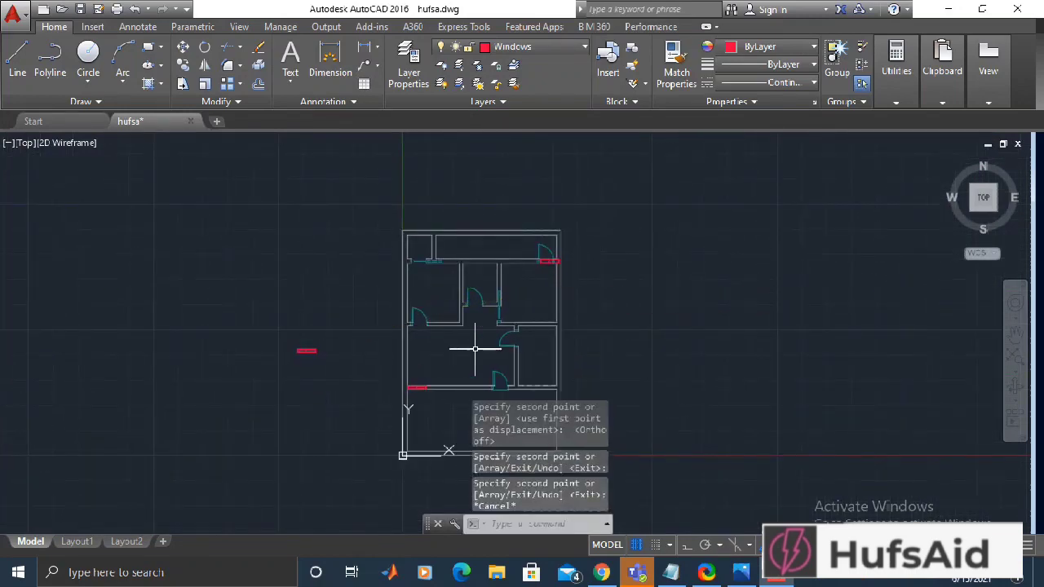
{"action": "scroll", "coordinate": [478, 354], "scroll_direction": "up", "scroll_amount": 2}
{"action": "middle_click_drag", "start_coordinate": [478, 354], "coordinate": [497, 305]}
{"action": "type", "text": "m"}
{"action": "key", "text": "Return"}
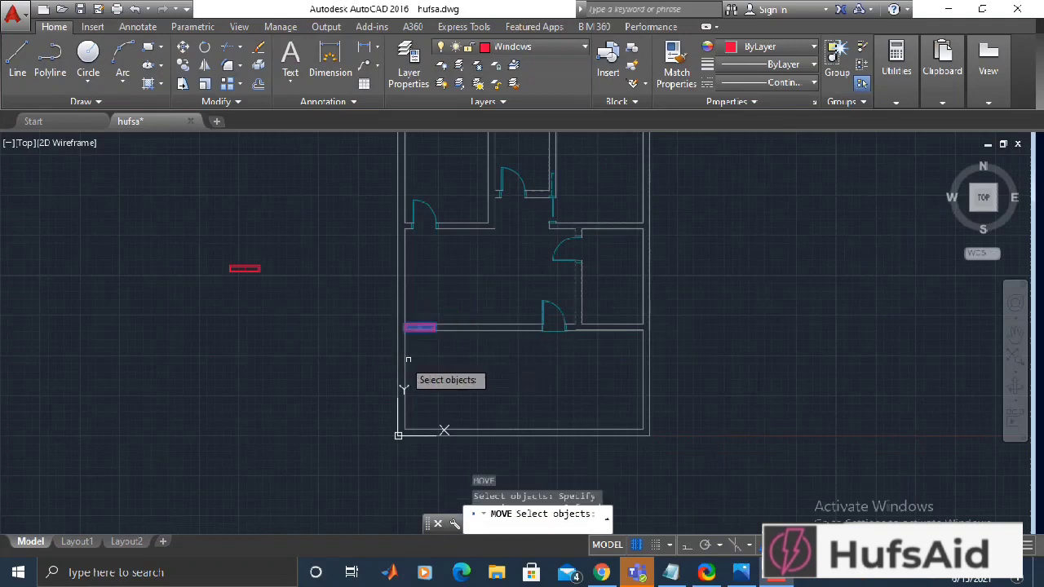
{"action": "key", "text": "Return"}
{"action": "scroll", "coordinate": [420, 343], "scroll_direction": "up", "scroll_amount": 6}
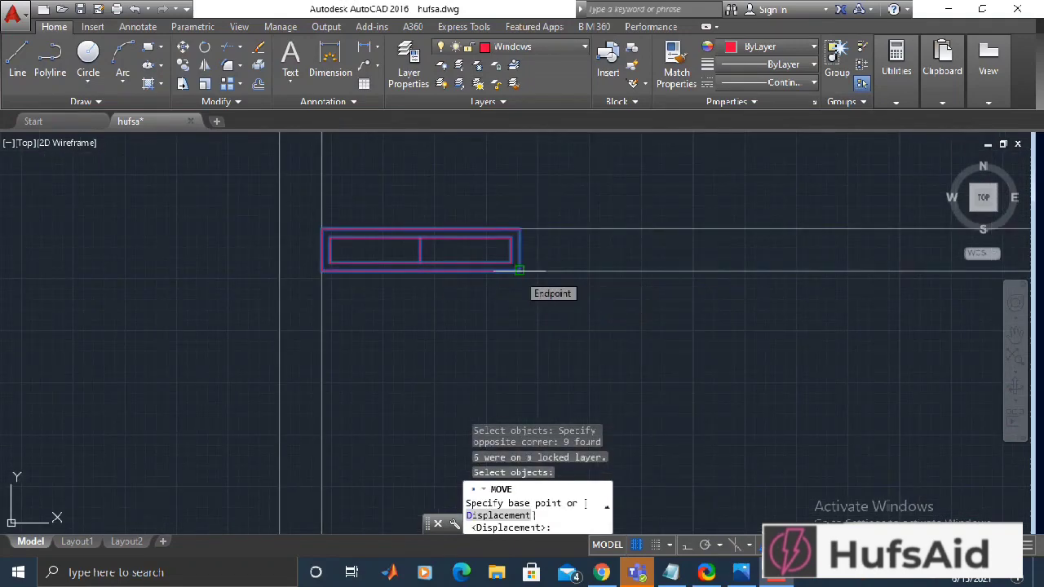
{"action": "left_click", "coordinate": [519, 269]}
{"action": "key", "text": "F8"}
{"action": "key", "text": "F3"}
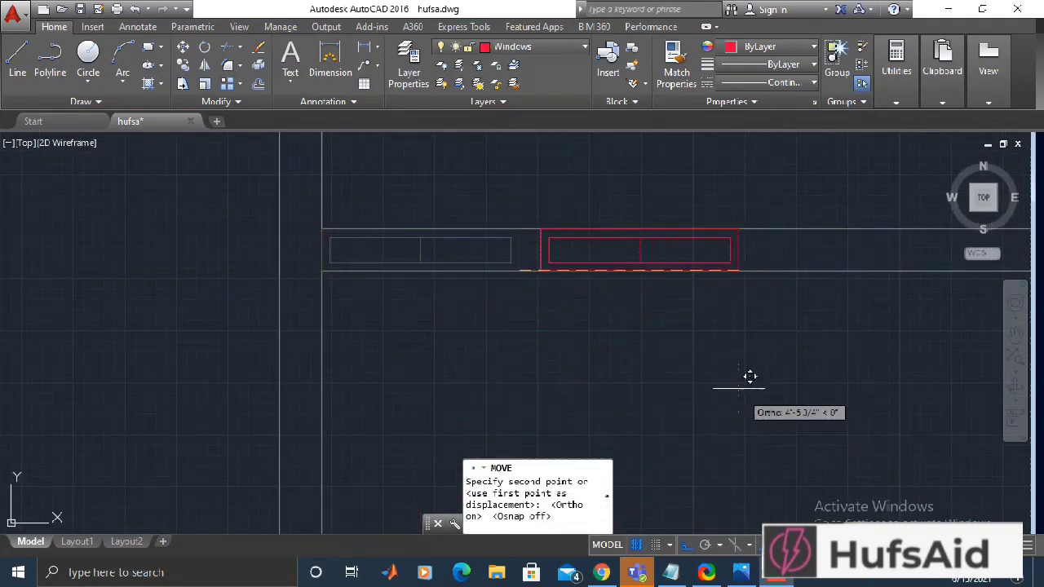
{"action": "scroll", "coordinate": [737, 361], "scroll_direction": "down", "scroll_amount": 5}
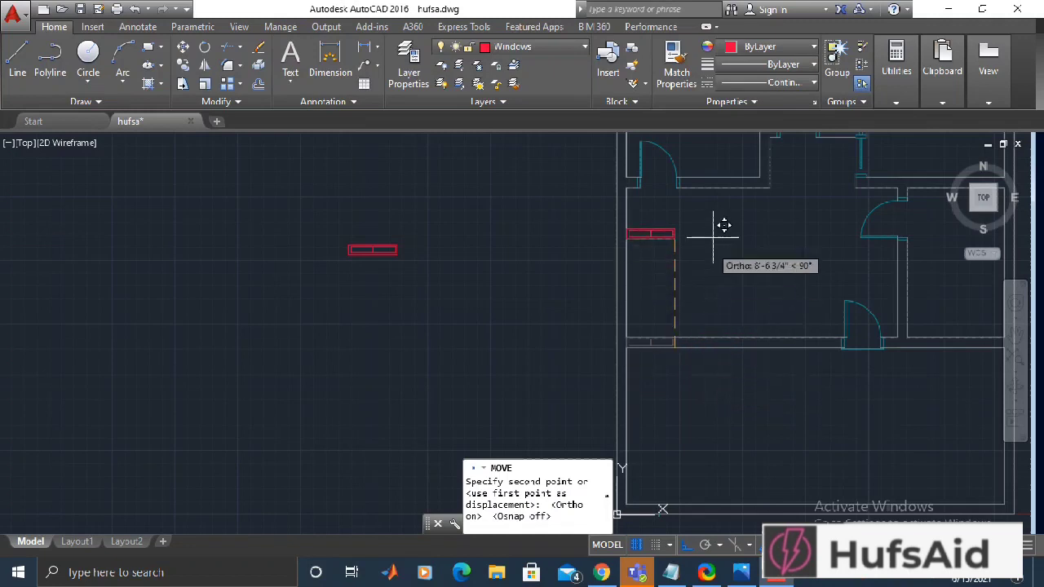
{"action": "left_click", "coordinate": [688, 351]}
- Draw a 60" by 10" rectangle in the empty area below the first window symbol, left of the floor plan
{"action": "type", "text": "rec"}
{"action": "key", "text": "Return"}
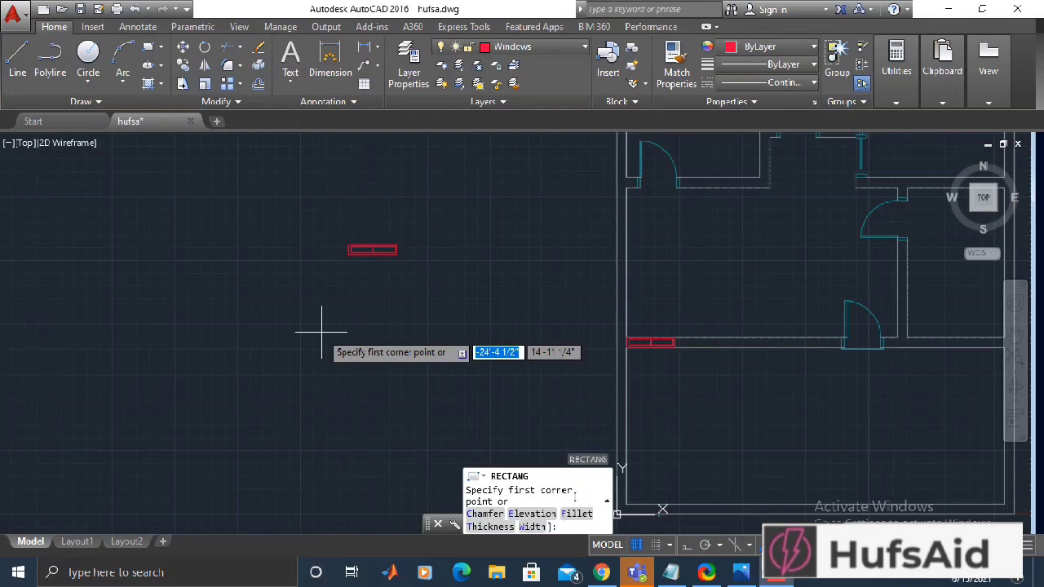
{"action": "left_click", "coordinate": [322, 333]}
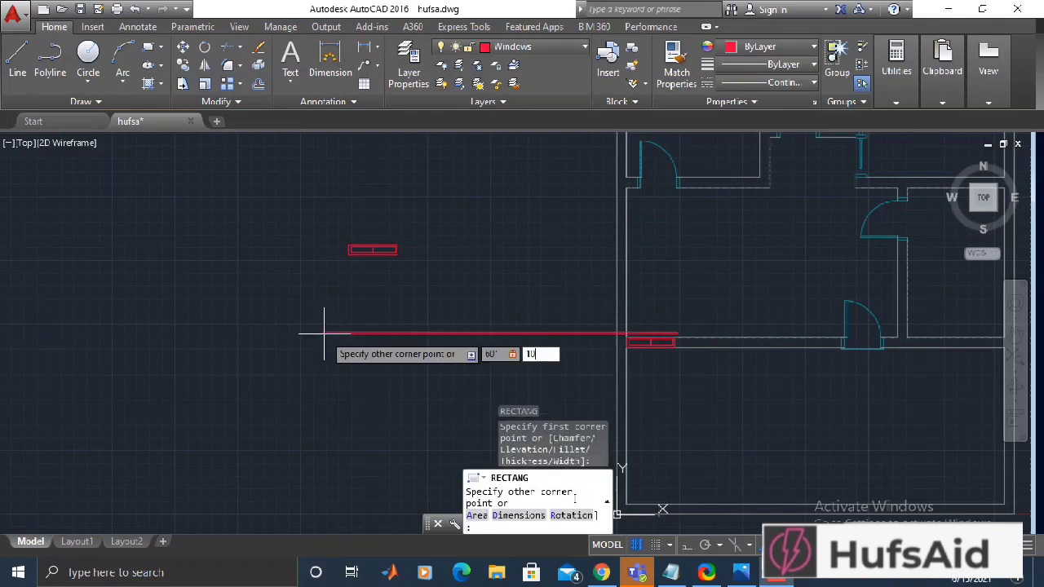
{"action": "key", "text": "Return"}
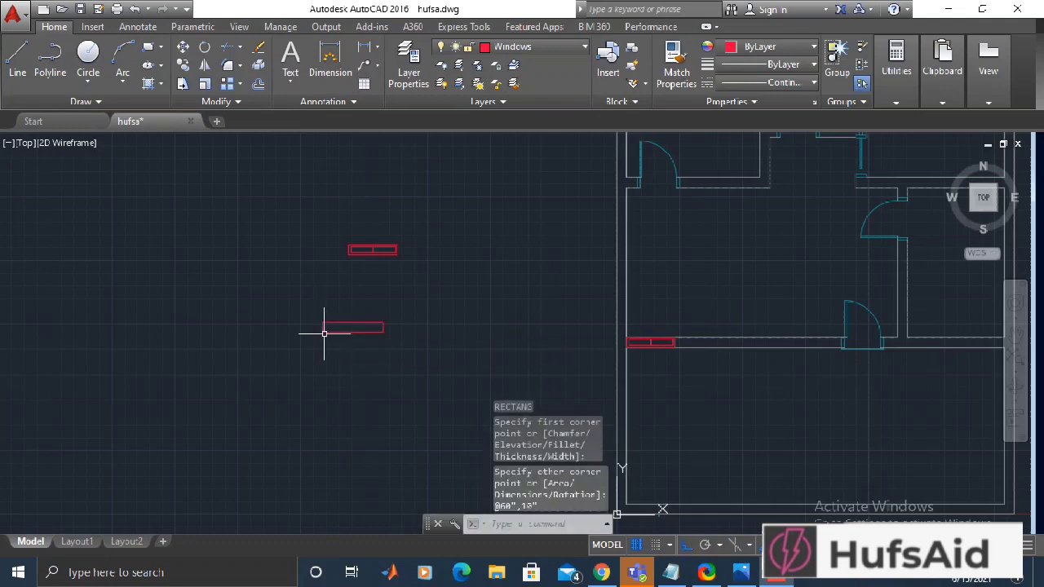
- Draw a vertical line joining the midpoints of the 60" rectangle's upper and lower edges
{"action": "scroll", "coordinate": [319, 341], "scroll_direction": "up", "scroll_amount": 3}
{"action": "scroll", "coordinate": [353, 331], "scroll_direction": "up", "scroll_amount": 1}
{"action": "left_click", "coordinate": [17, 57]}
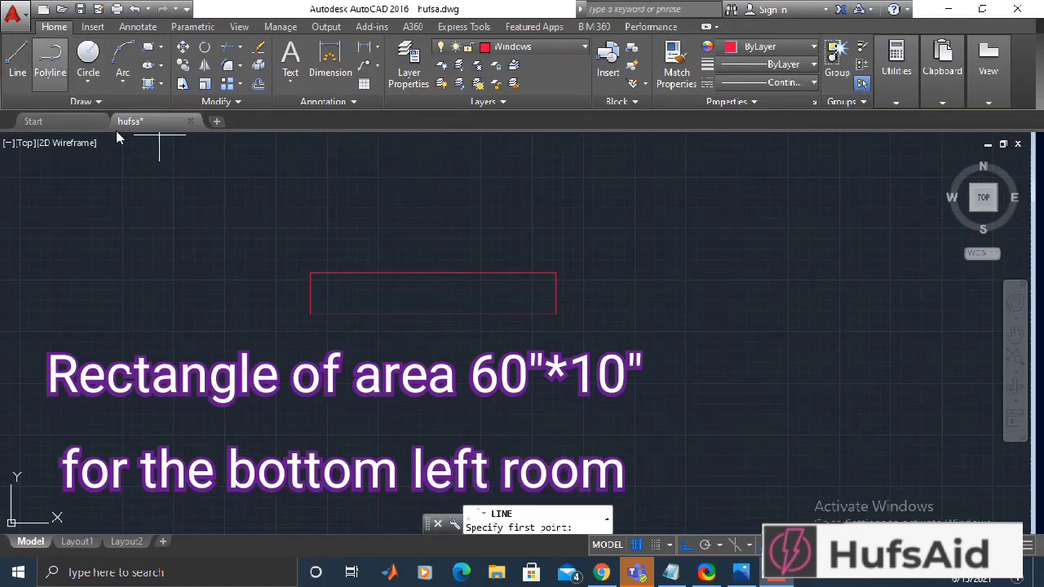
{"action": "right_click", "coordinate": [440, 265], "text": "shift"}
{"action": "left_click", "coordinate": [486, 311]}
{"action": "left_click", "coordinate": [394, 274]}
{"action": "right_click", "coordinate": [435, 313], "text": "shift"}
{"action": "left_click", "coordinate": [478, 294]}
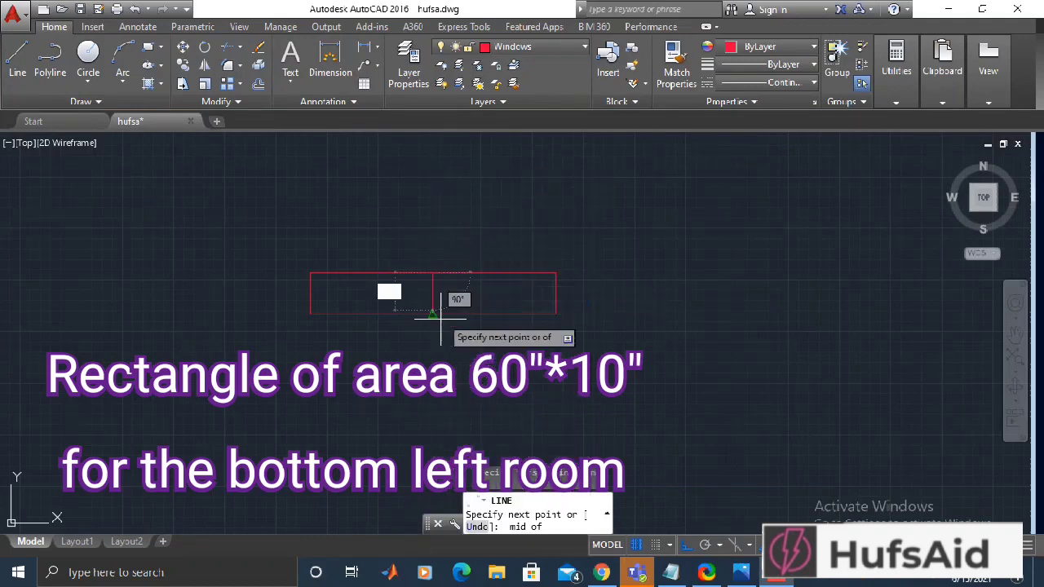
{"action": "left_click", "coordinate": [436, 313]}
{"action": "key", "text": "Return"}
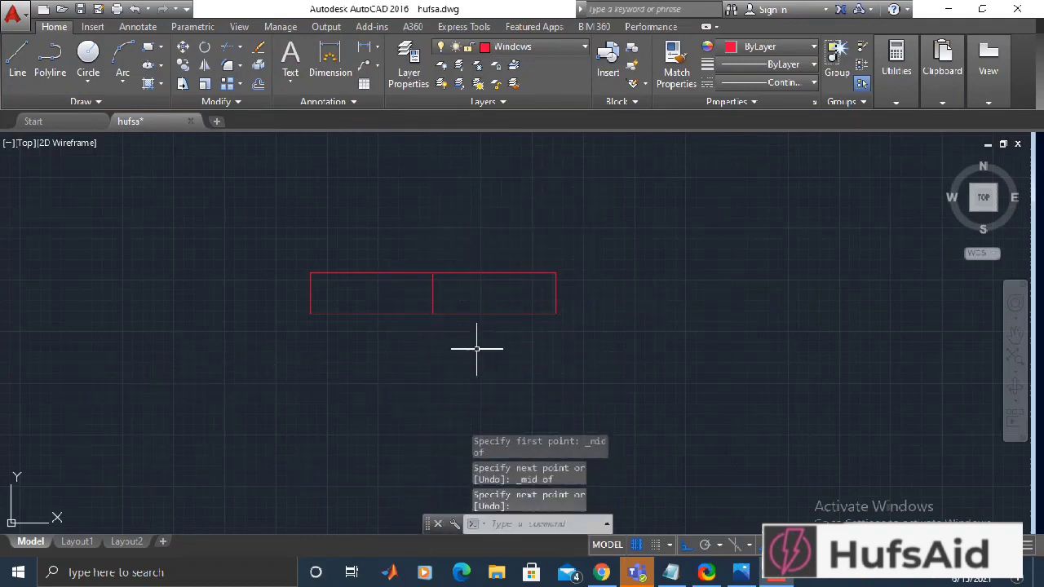
- Offset the 60" by 10" window rectangle 2" to its inside
{"action": "type", "text": "offset"}
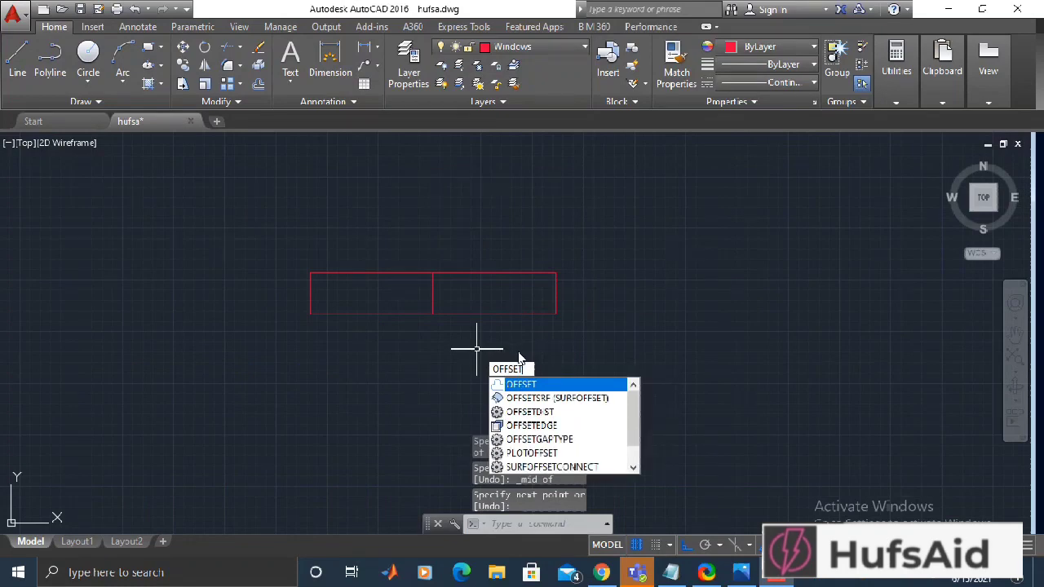
{"action": "key", "text": "Return"}
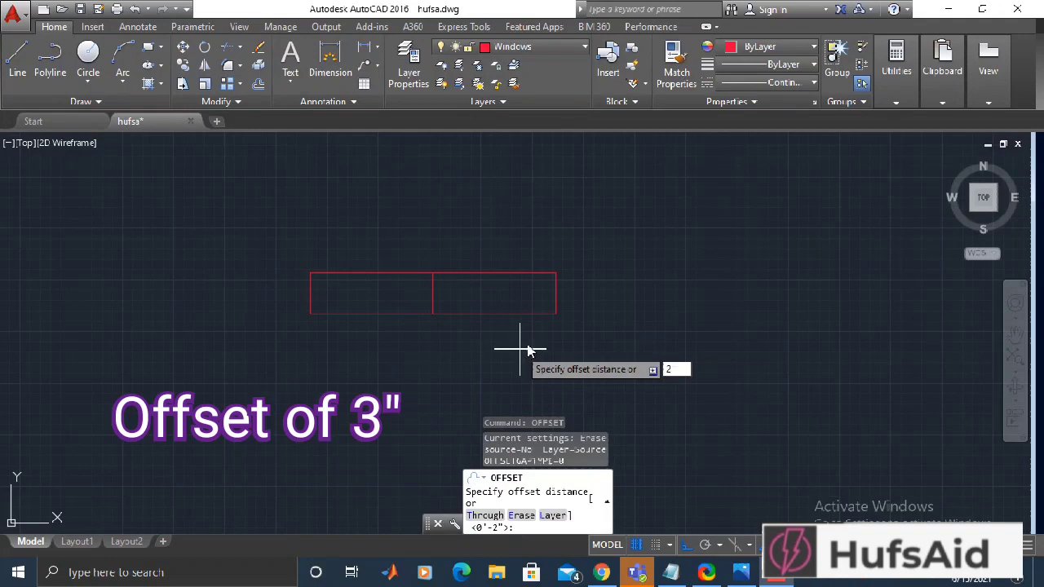
{"action": "key", "text": "Return"}
{"action": "left_click", "coordinate": [507, 313]}
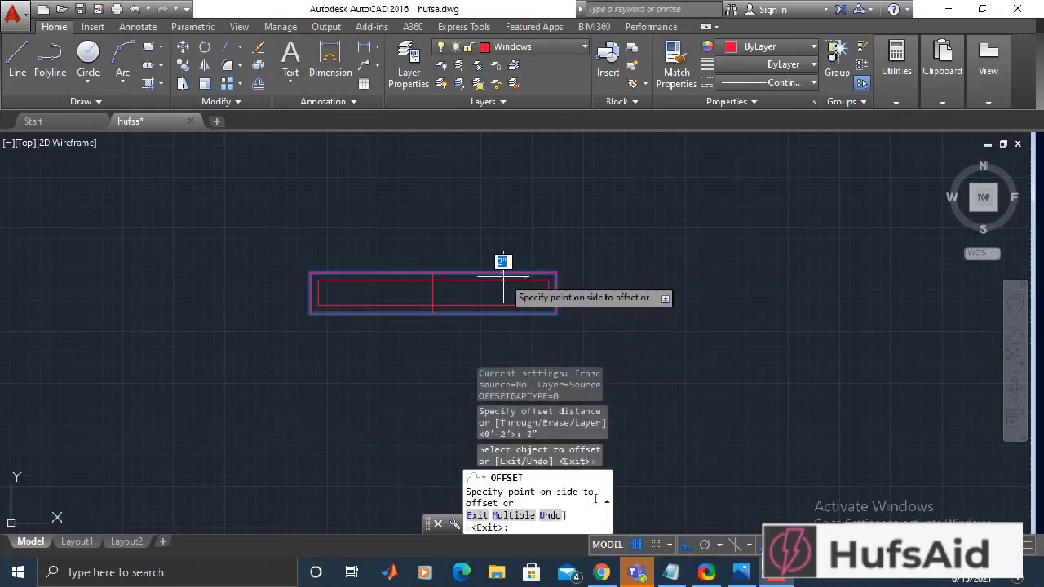
{"action": "left_click", "coordinate": [502, 277]}
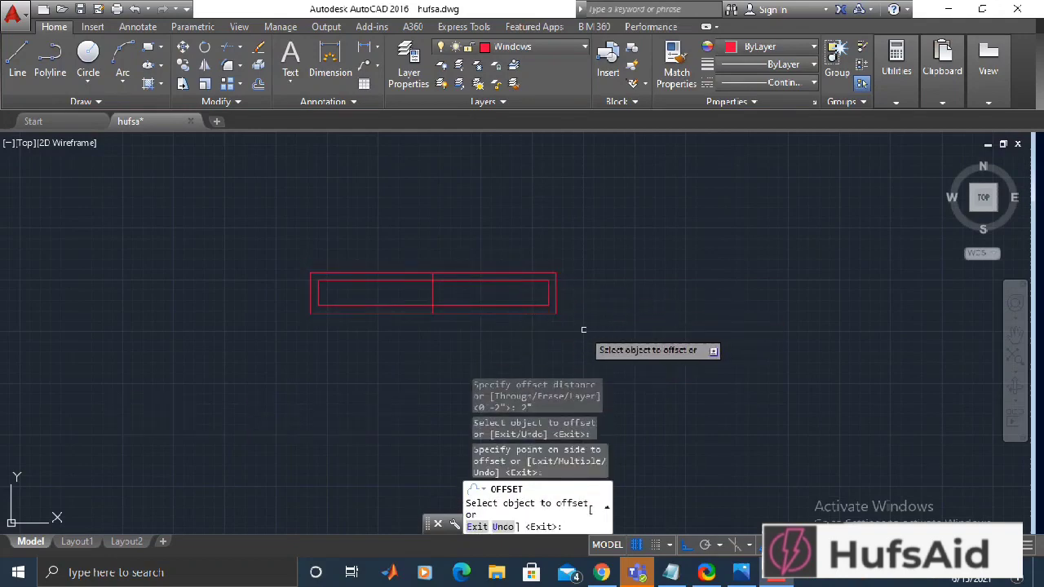
{"action": "key", "text": "Escape"}
- Trim the ends of the middle line between the inner and outer rectangles of the 60" window symbol
{"action": "type", "text": "T"}
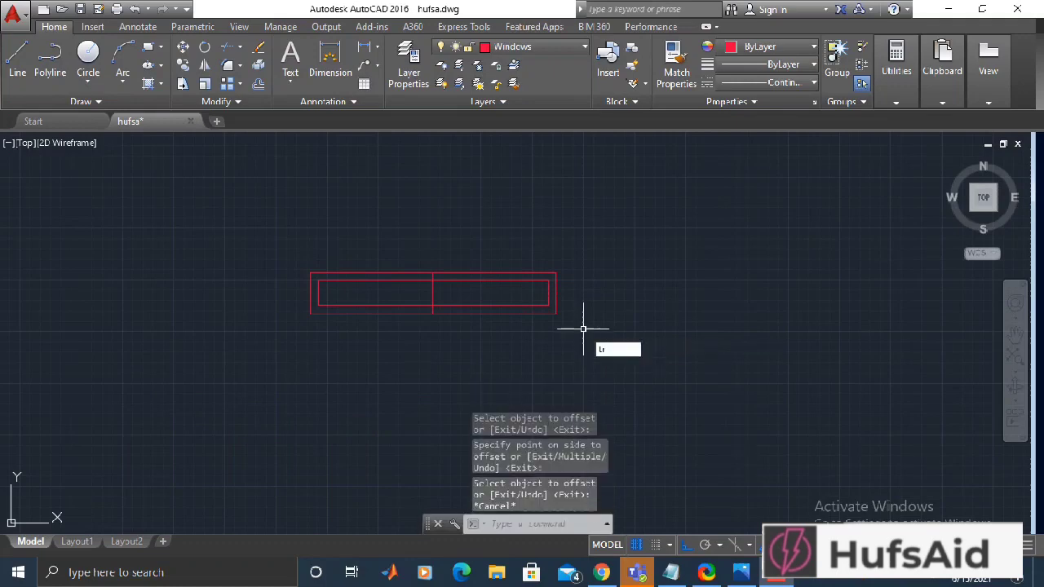
{"action": "type", "text": "R"}
{"action": "key", "text": "Return"}
{"action": "left_click", "coordinate": [574, 252]}
{"action": "left_click", "coordinate": [513, 361]}
{"action": "key", "text": "Return"}
{"action": "scroll", "coordinate": [458, 331], "scroll_direction": "up", "scroll_amount": 5}
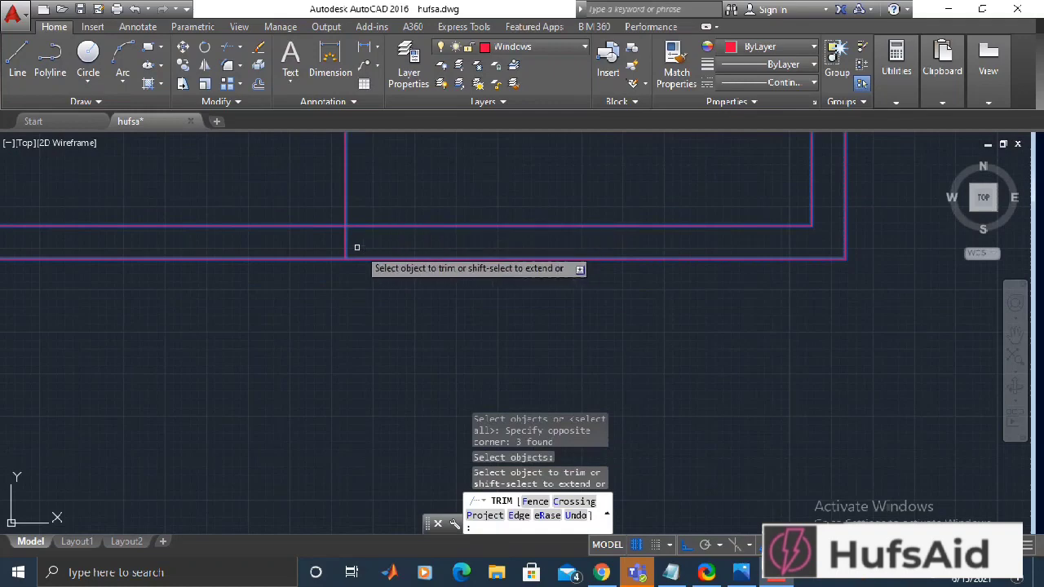
{"action": "middle_click_drag", "start_coordinate": [365, 203], "coordinate": [392, 310]}
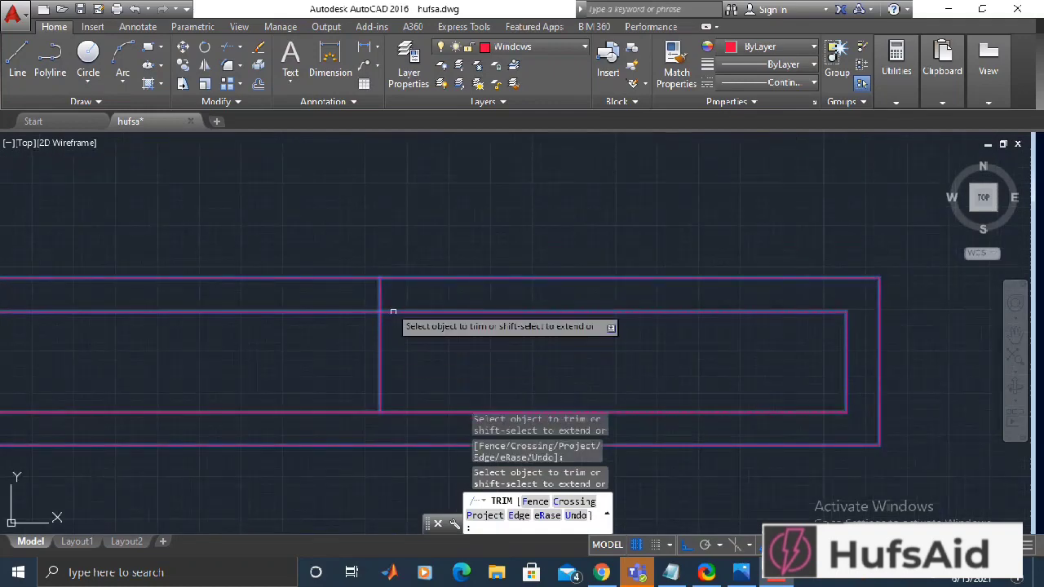
{"action": "scroll", "coordinate": [449, 321], "scroll_direction": "down", "scroll_amount": 8}
{"action": "key", "text": "Escape"}
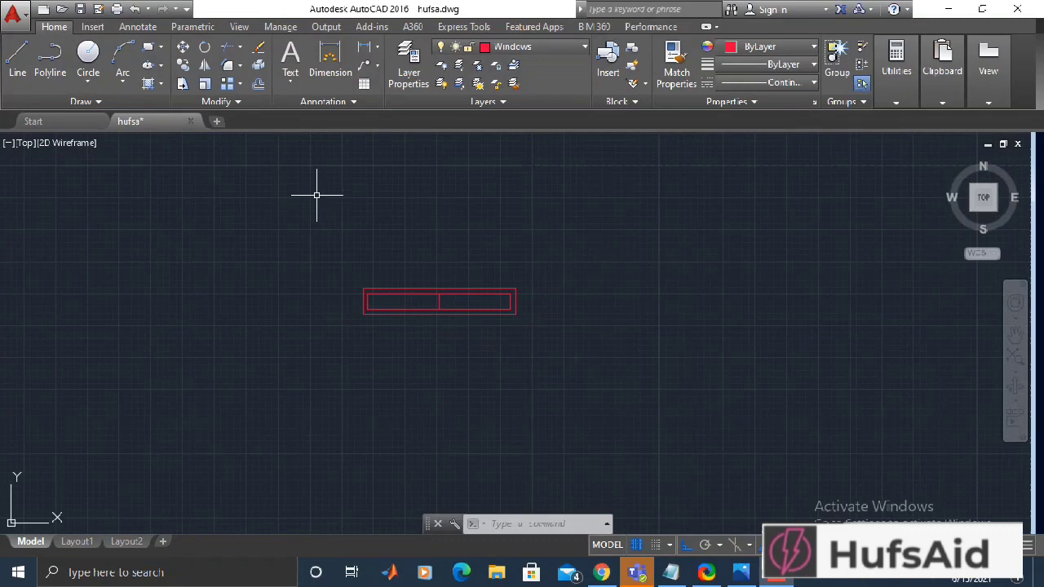
- Draw a 36" by 10" rectangle in the empty space just above the 60" window symbol
{"action": "type", "text": "rec"}
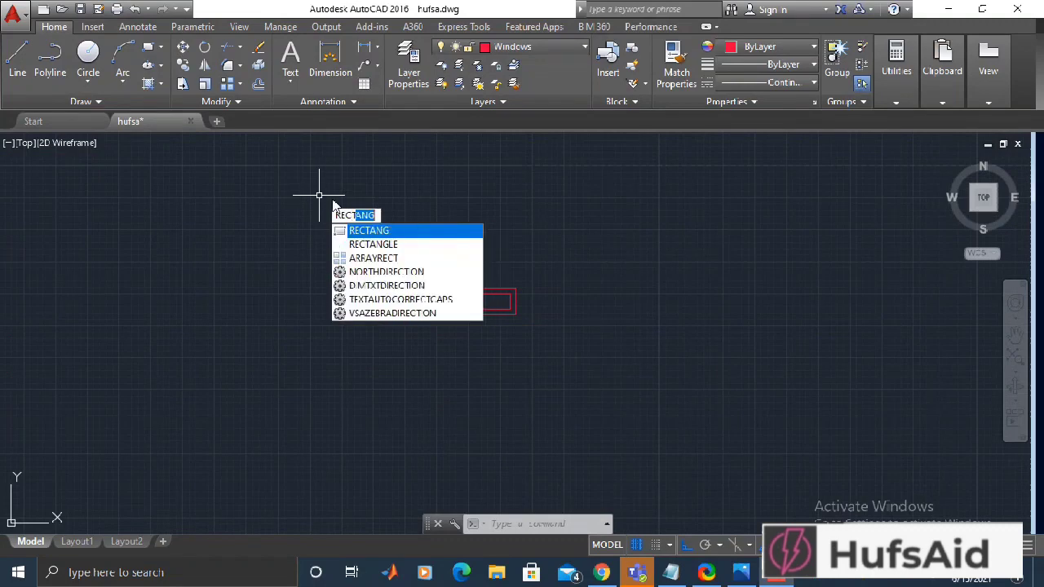
{"action": "key", "text": "Return"}
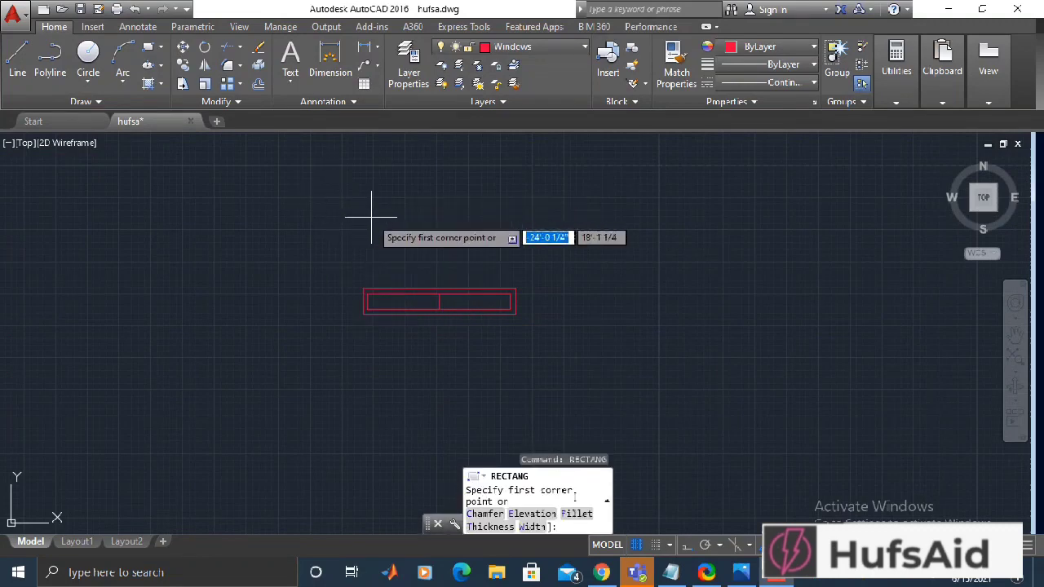
{"action": "left_click", "coordinate": [381, 210]}
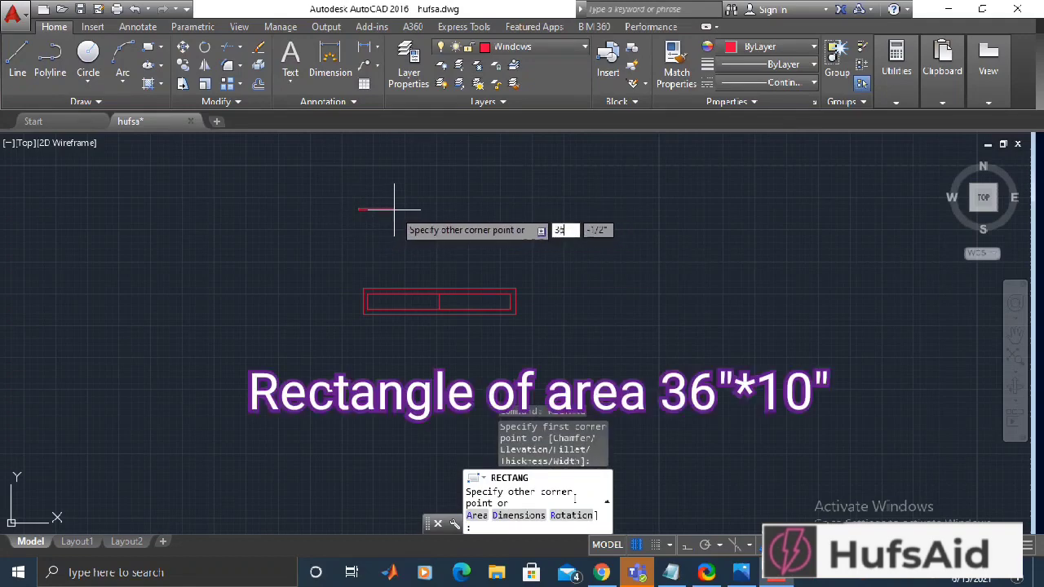
{"action": "type", "text": "36"}
{"action": "key", "text": "Tab"}
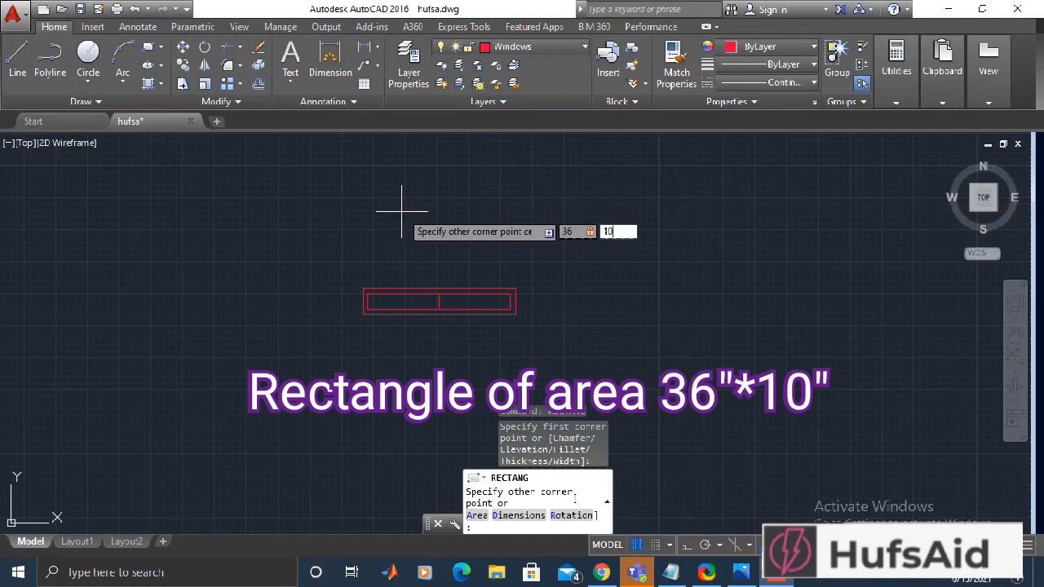
{"action": "key", "text": "Return"}
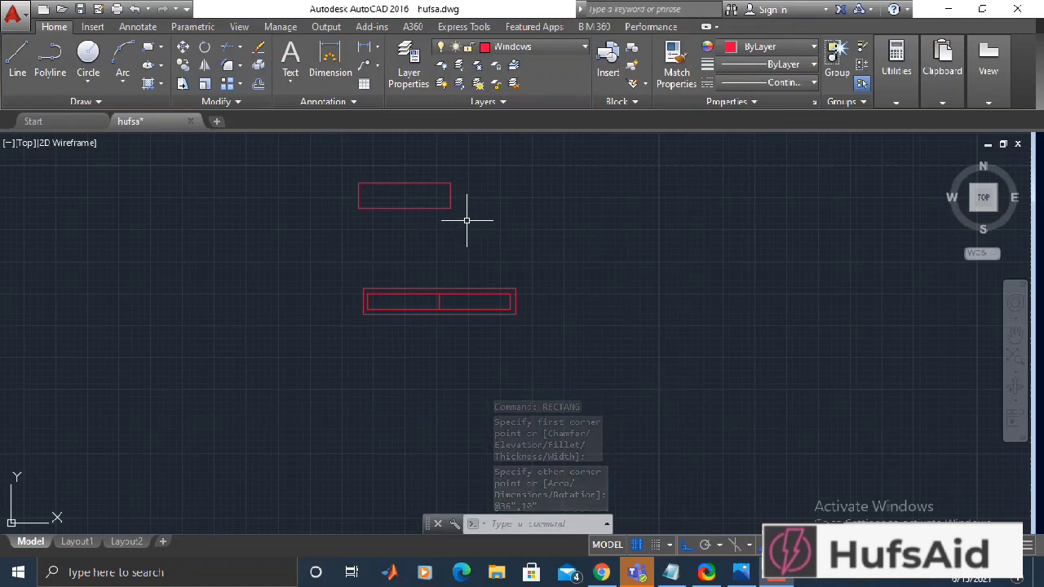
- Offset the 36" by 10" window rectangle 2" to its inside
{"action": "type", "text": "OFFSET"}
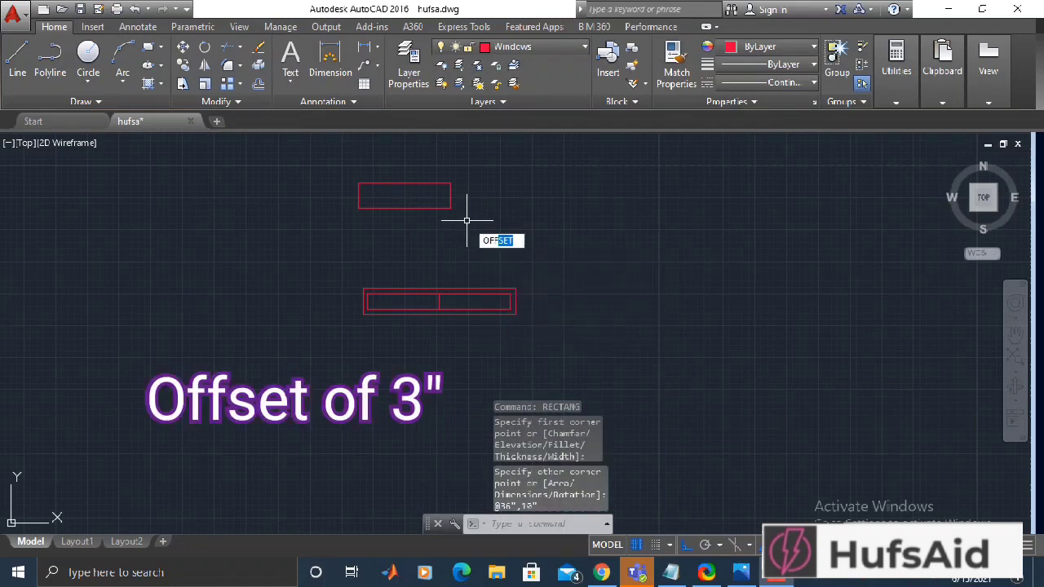
{"action": "key", "text": "Return"}
{"action": "type", "text": "3"}
{"action": "key", "text": "Return"}
{"action": "left_click", "coordinate": [431, 208]}
{"action": "left_click", "coordinate": [421, 196]}
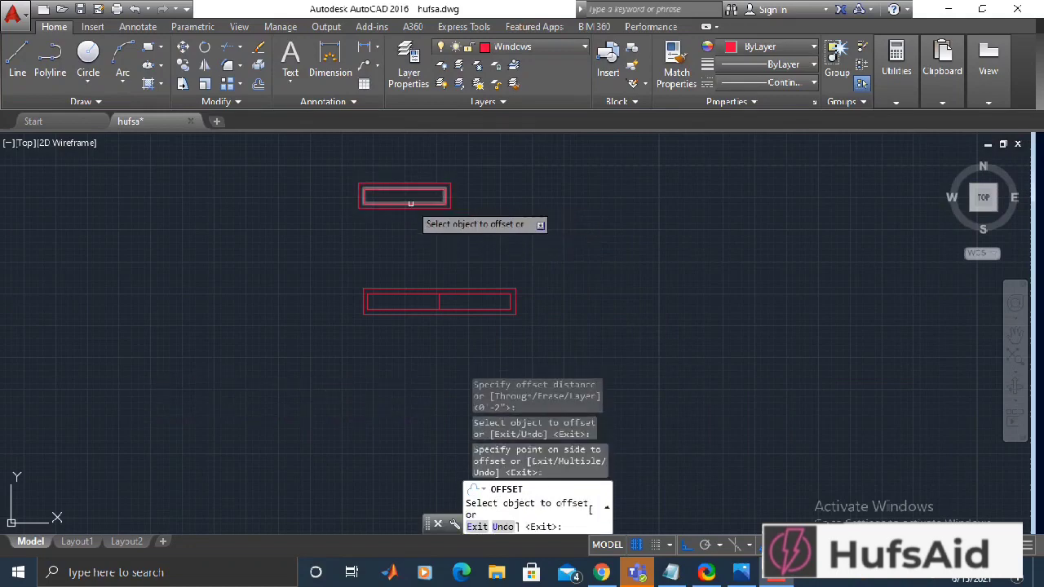
{"action": "type", "text": "l"}
{"action": "key", "text": "Return"}
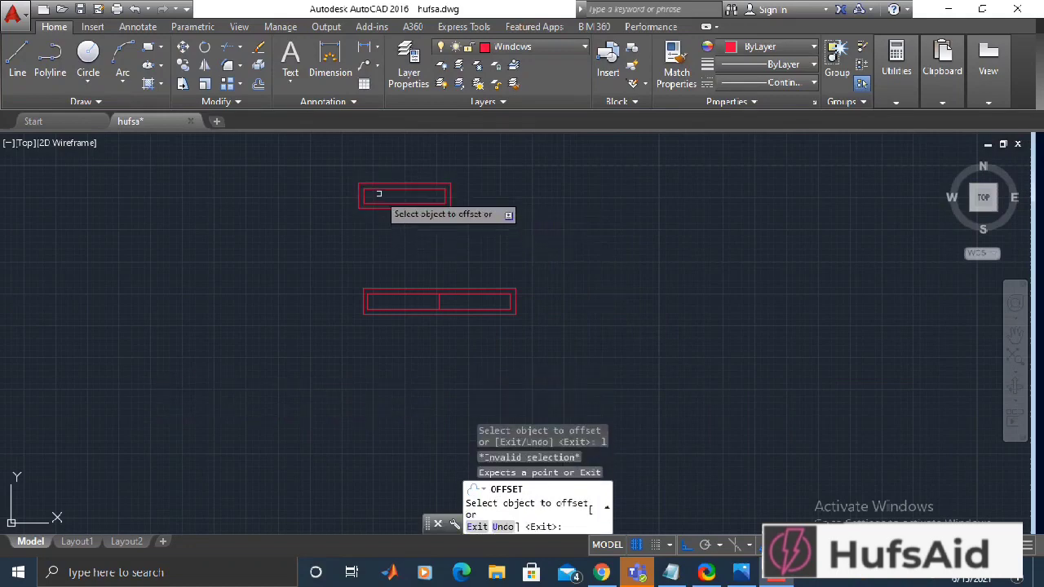
{"action": "key", "text": "Escape"}
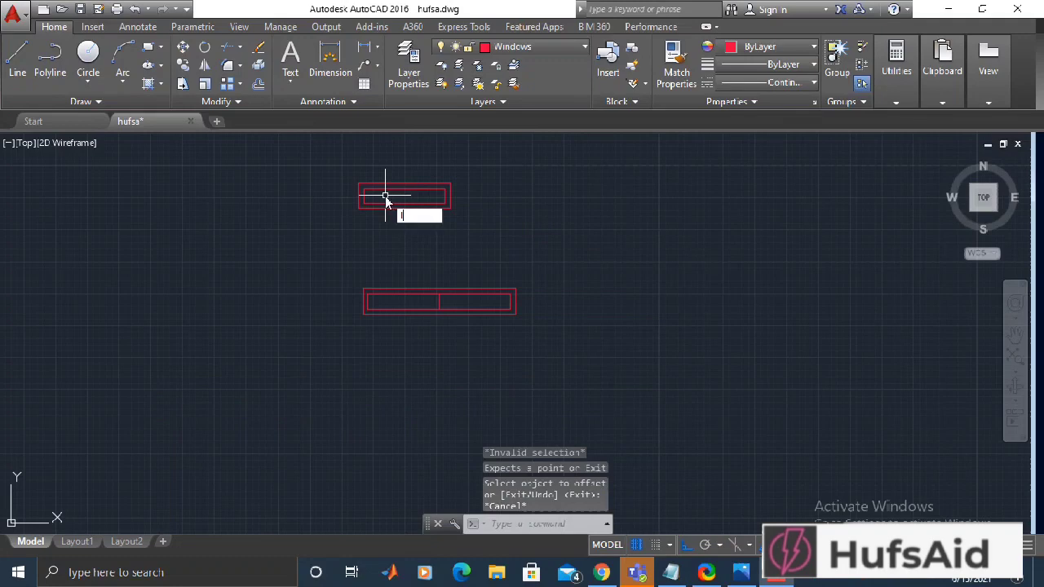
- Draw a vertical line joining the midpoints of the 36" window's inner rectangle's upper and lower edges
{"action": "type", "text": "l"}
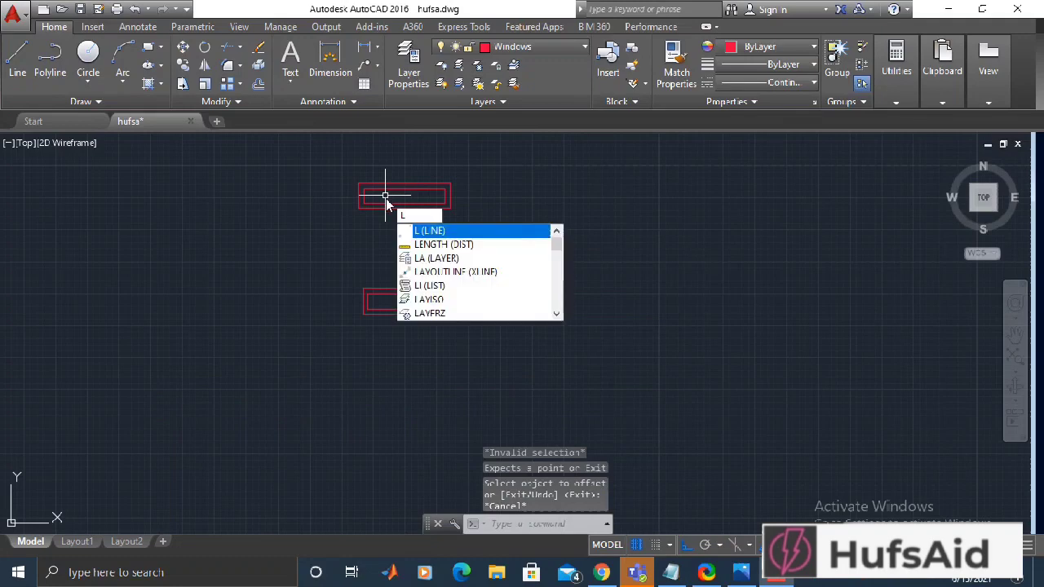
{"action": "key", "text": "Return"}
{"action": "scroll", "coordinate": [401, 210], "scroll_direction": "up", "scroll_amount": 2}
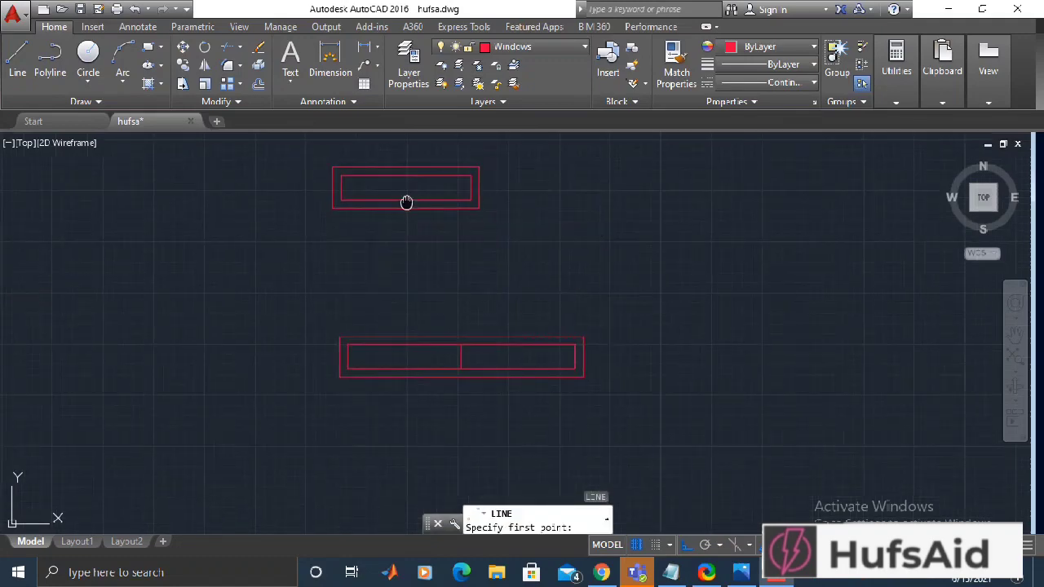
{"action": "scroll", "coordinate": [408, 203], "scroll_direction": "up", "scroll_amount": 3}
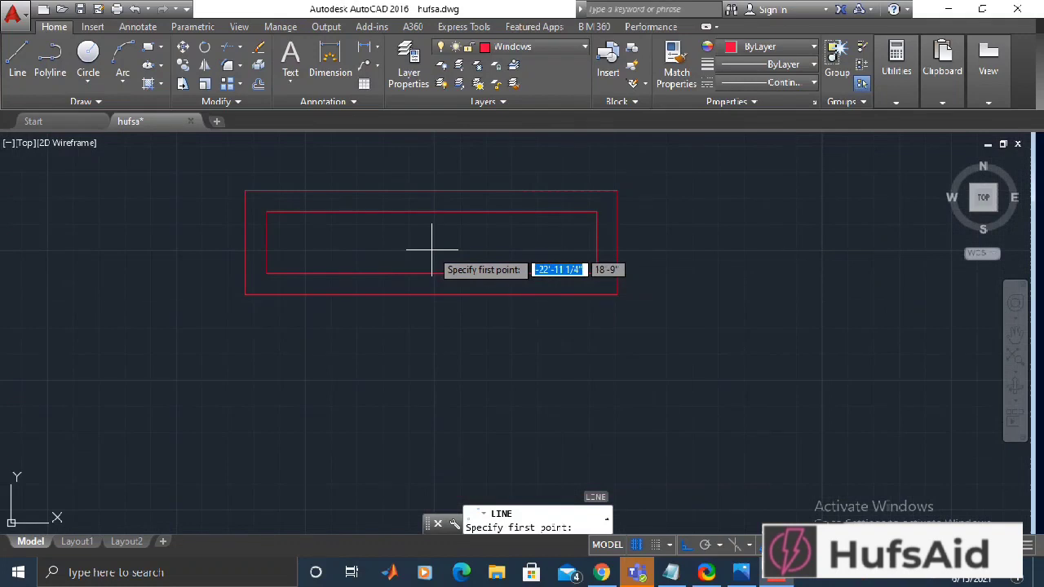
{"action": "right_click", "coordinate": [432, 204], "text": "shift"}
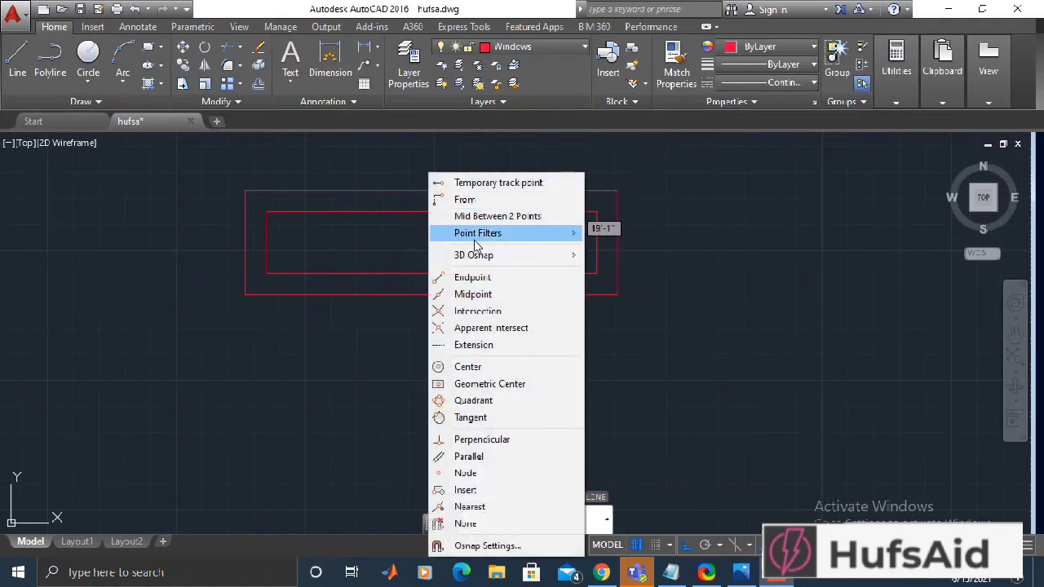
{"action": "left_click", "coordinate": [469, 295]}
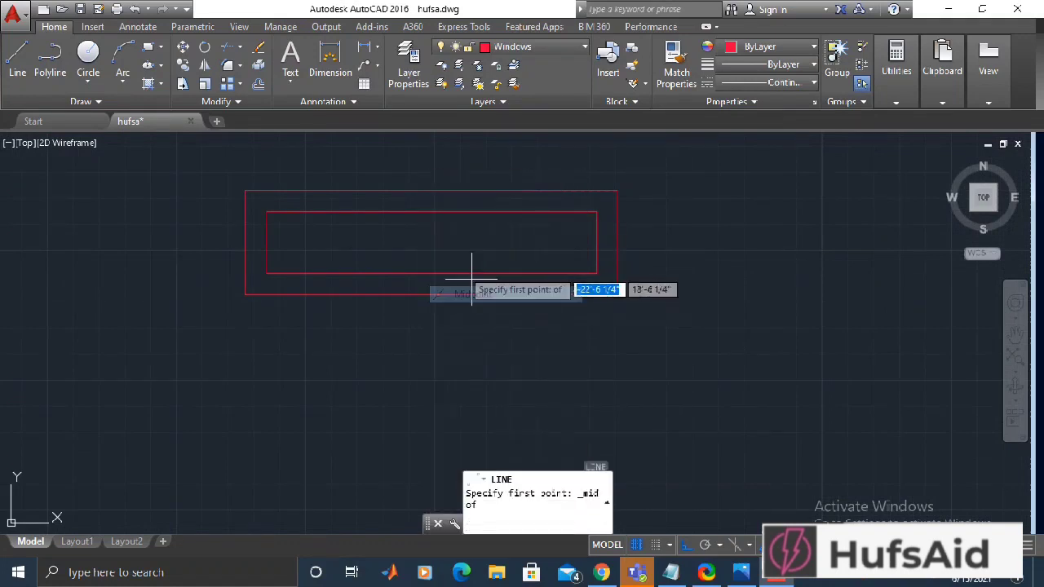
{"action": "left_click", "coordinate": [432, 212]}
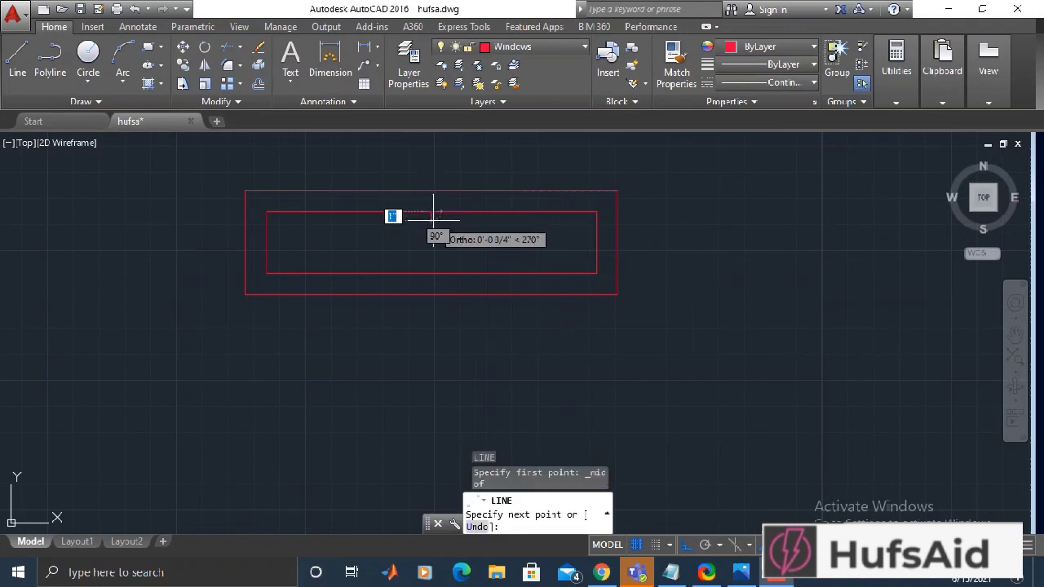
{"action": "right_click", "coordinate": [432, 277], "text": "shift"}
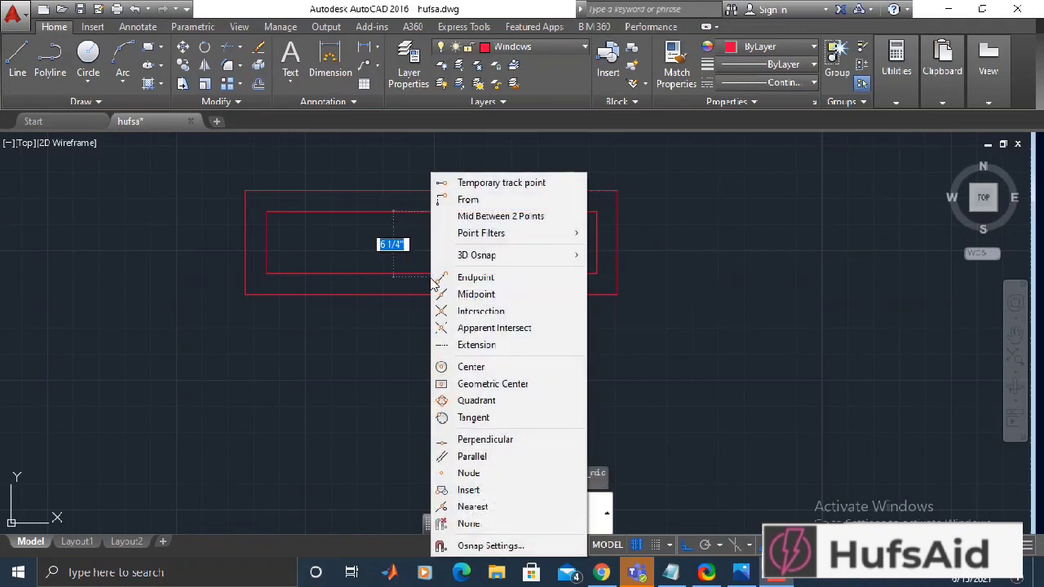
{"action": "left_click", "coordinate": [476, 294]}
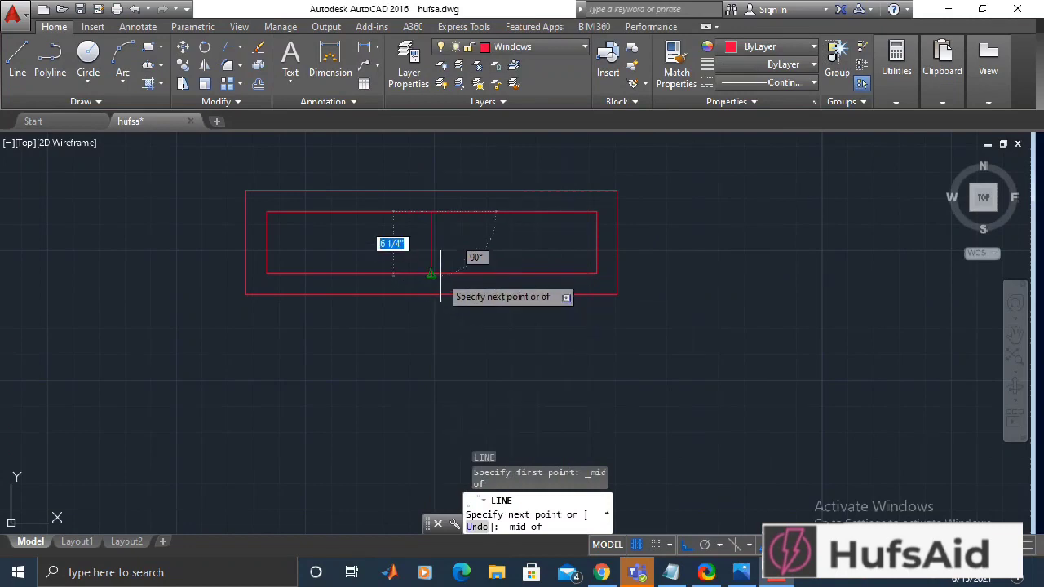
{"action": "left_click", "coordinate": [429, 274]}
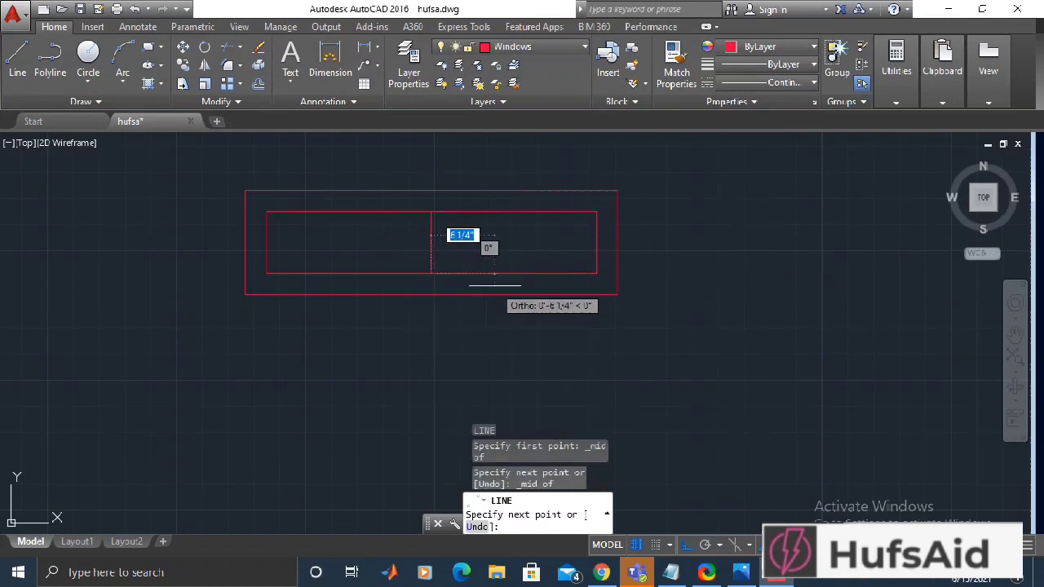
{"action": "key", "text": "Return"}
- Move the 36" window symbol into the upper horizontal wall, aligning its right end with the upper-left room's right inner wall face
{"action": "scroll", "coordinate": [634, 466], "scroll_direction": "down", "scroll_amount": 4}
{"action": "middle_click_drag", "start_coordinate": [757, 377], "coordinate": [594, 297]}
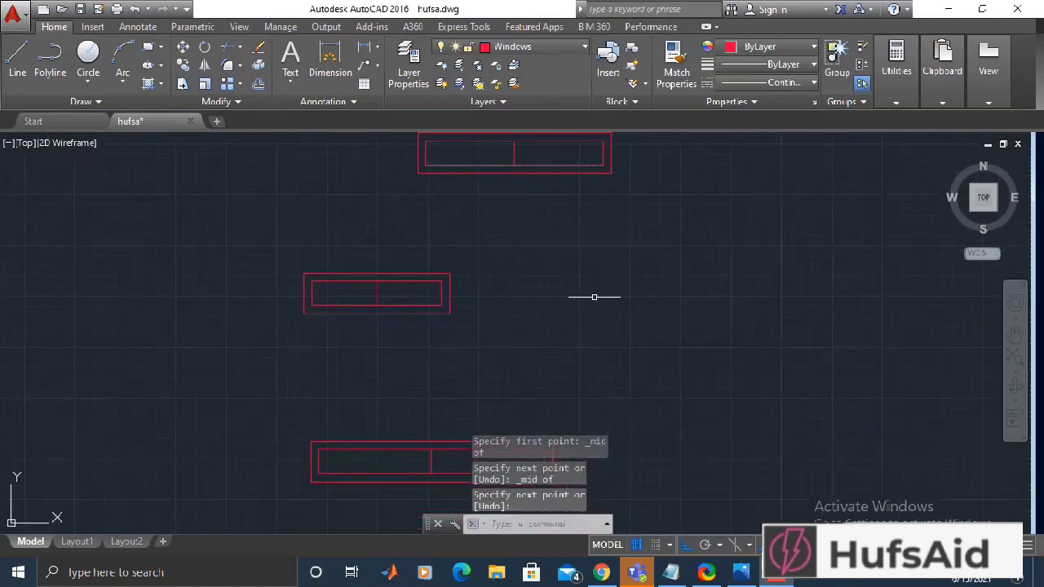
{"action": "scroll", "coordinate": [618, 285], "scroll_direction": "down", "scroll_amount": 3}
{"action": "middle_click_drag", "start_coordinate": [699, 315], "coordinate": [384, 390]}
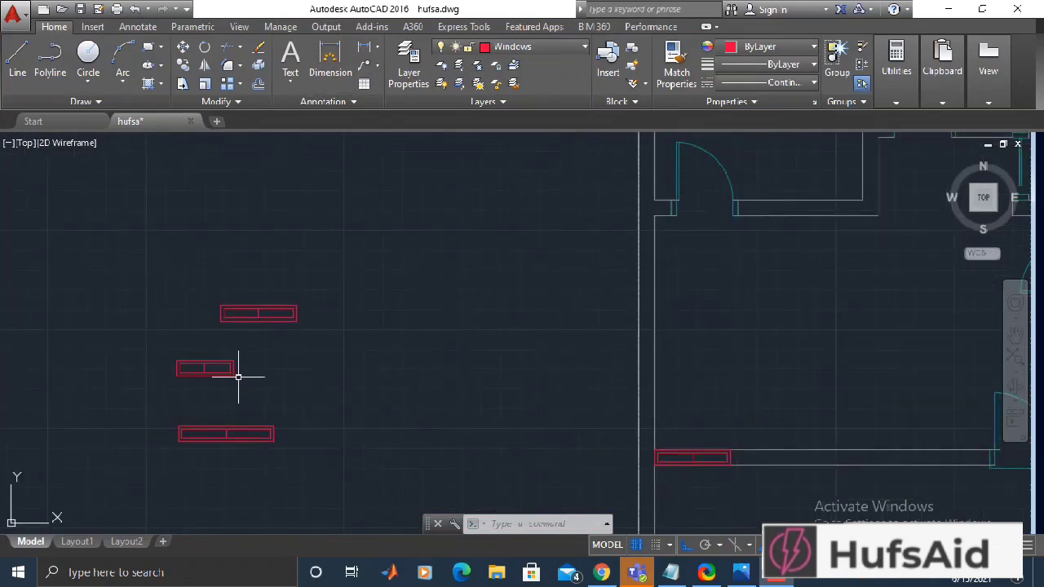
{"action": "middle_click_drag", "start_coordinate": [501, 294], "coordinate": [390, 389]}
{"action": "middle_click_drag", "start_coordinate": [221, 447], "coordinate": [349, 339]}
{"action": "type", "text": "m"}
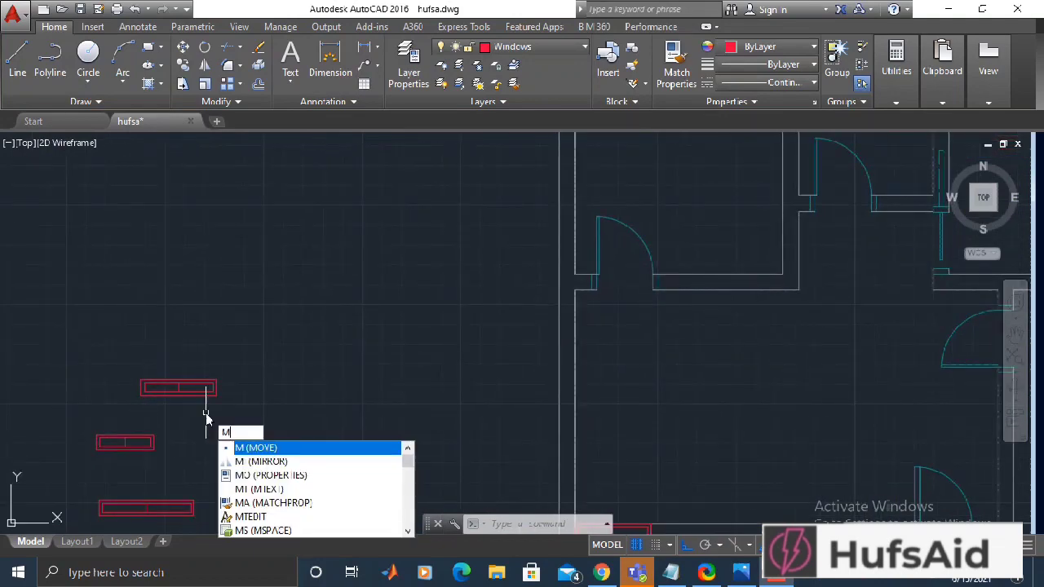
{"action": "key", "text": "Return"}
{"action": "left_click", "coordinate": [176, 421]}
{"action": "left_click", "coordinate": [93, 477]}
{"action": "key", "text": "Return"}
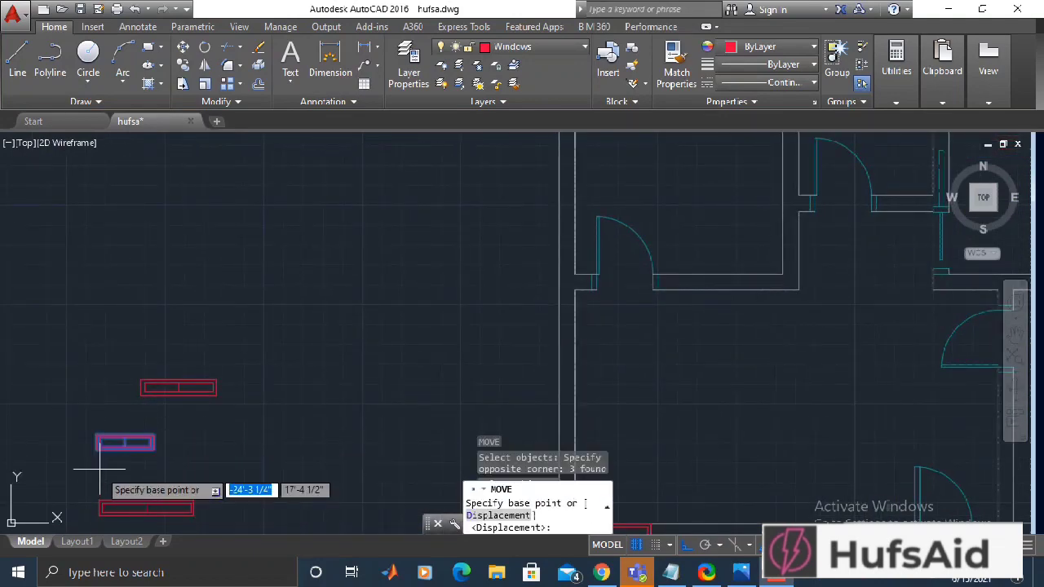
{"action": "scroll", "coordinate": [93, 469], "scroll_direction": "up", "scroll_amount": 6}
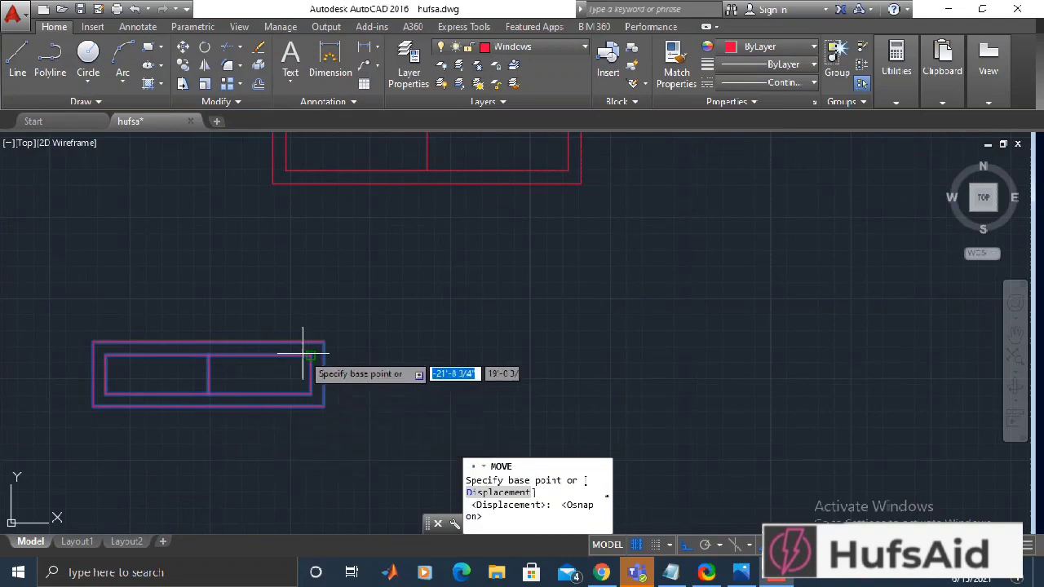
{"action": "left_click", "coordinate": [325, 341]}
{"action": "middle_click_drag", "start_coordinate": [887, 329], "coordinate": [650, 469]}
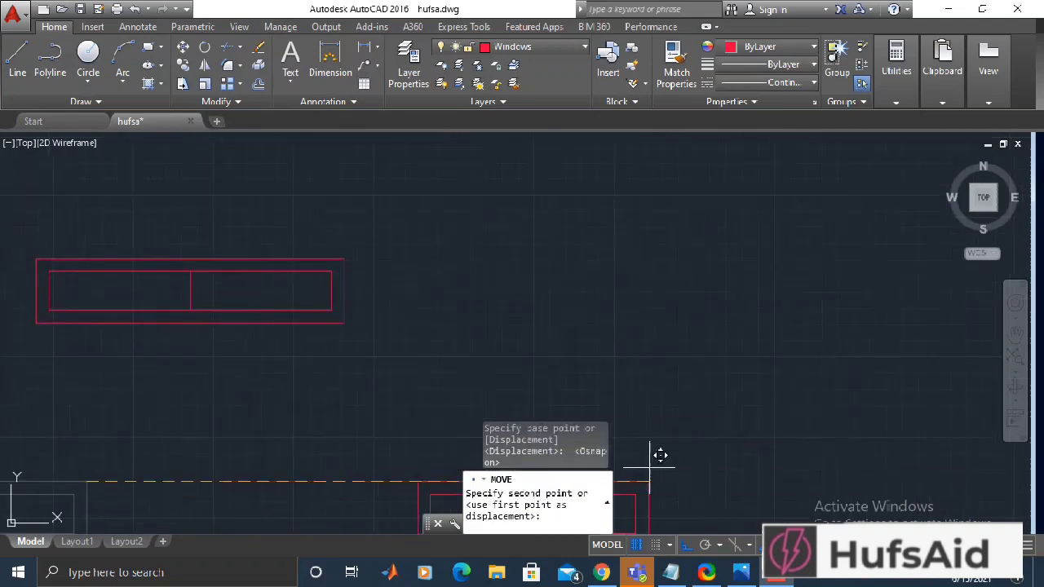
{"action": "left_click", "coordinate": [686, 545]}
{"action": "middle_click_drag", "start_coordinate": [857, 263], "coordinate": [645, 250]}
{"action": "scroll", "coordinate": [694, 237], "scroll_direction": "down", "scroll_amount": 6}
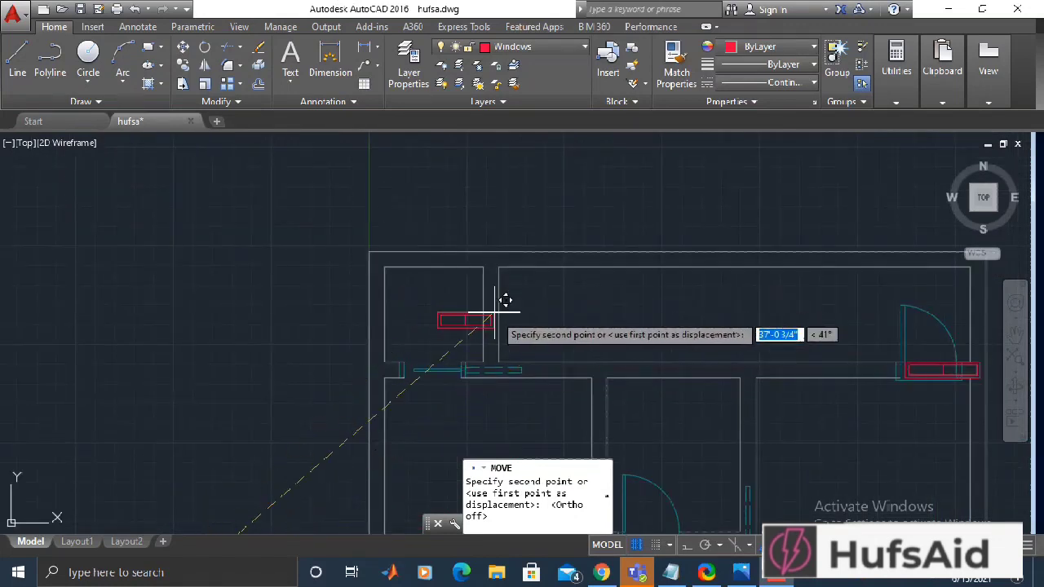
{"action": "scroll", "coordinate": [599, 350], "scroll_direction": "up", "scroll_amount": 5}
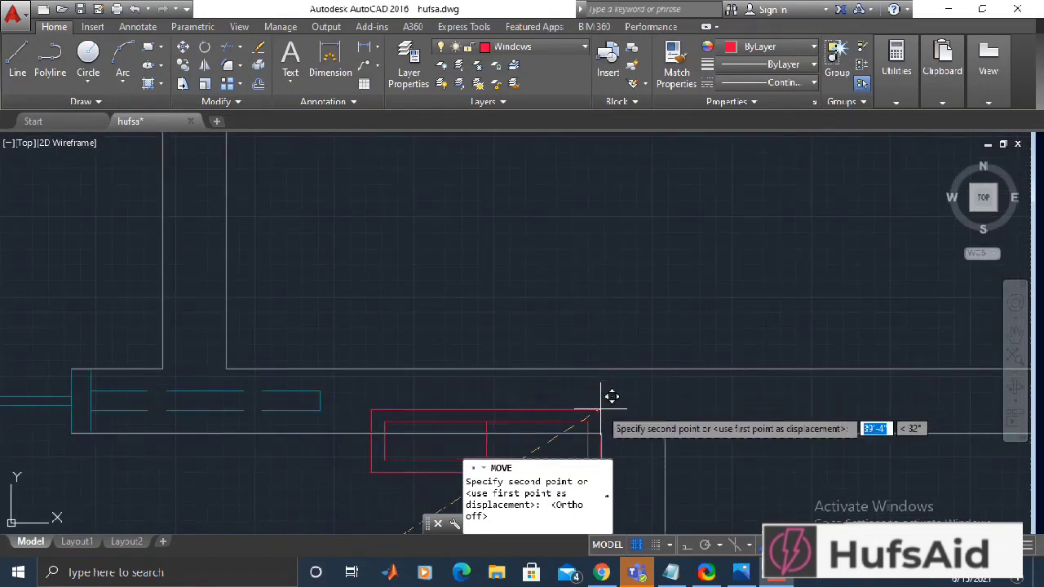
{"action": "left_click", "coordinate": [602, 370]}
- Move the 36" window about 3 1/2" to the left along the upper horizontal wall, clear of the room corner
{"action": "type", "text": "m"}
{"action": "key", "text": "Return"}
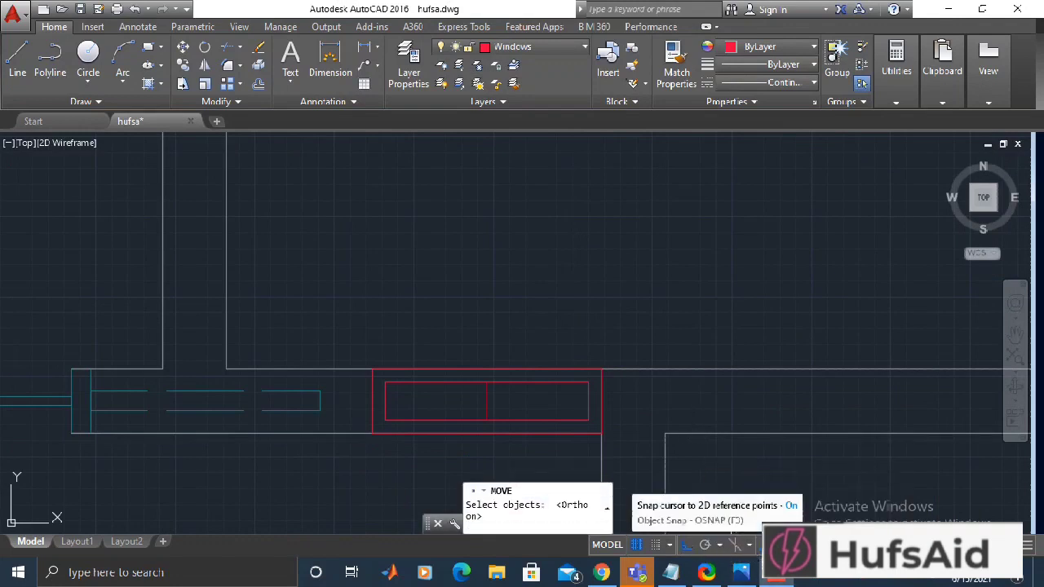
{"action": "left_click", "coordinate": [783, 545]}
{"action": "left_click", "coordinate": [618, 354]}
{"action": "left_click", "coordinate": [357, 427]}
{"action": "key", "text": "Return"}
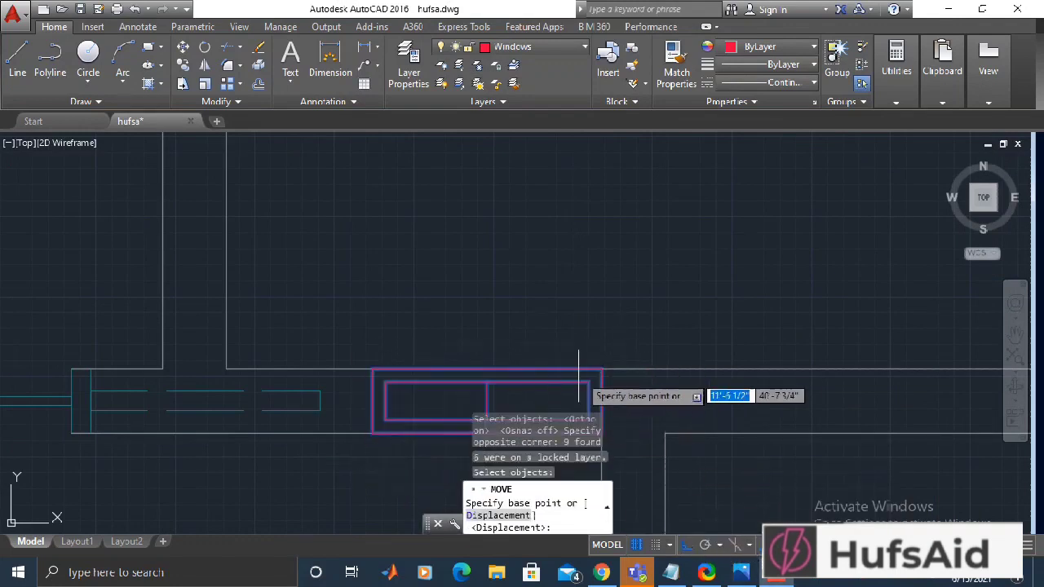
{"action": "key", "text": "F3"}
{"action": "left_click", "coordinate": [602, 369]}
{"action": "key", "text": "F3"}
{"action": "middle_click_drag", "start_coordinate": [567, 403], "coordinate": [584, 216]}
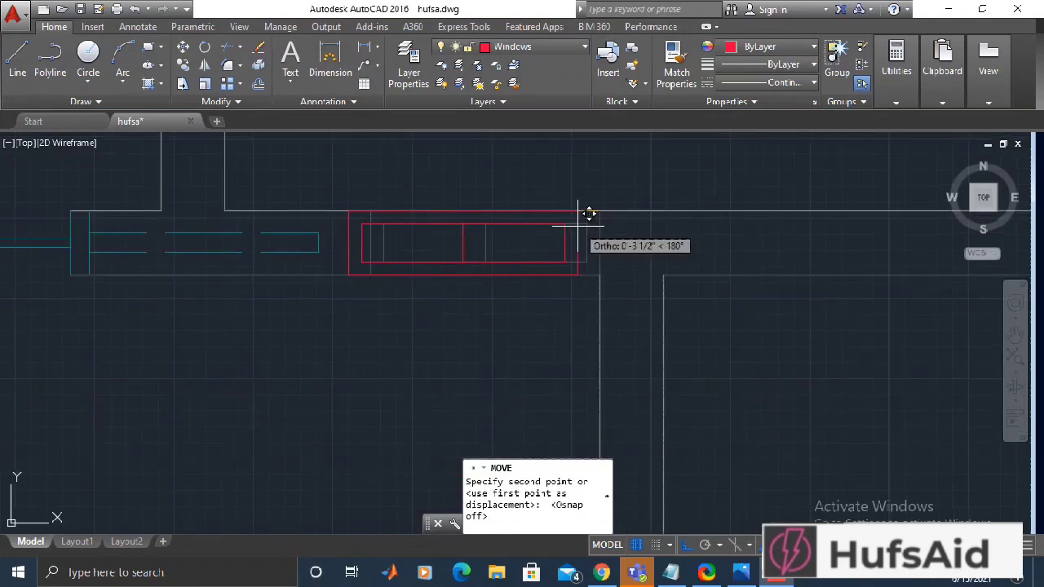
{"action": "left_click", "coordinate": [589, 214]}
{"action": "scroll", "coordinate": [405, 357], "scroll_direction": "down", "scroll_amount": 5}
- Move the 48" window that overlaps the upper-right room's door leftward along the same wall, clear of the door
{"action": "type", "text": "m"}
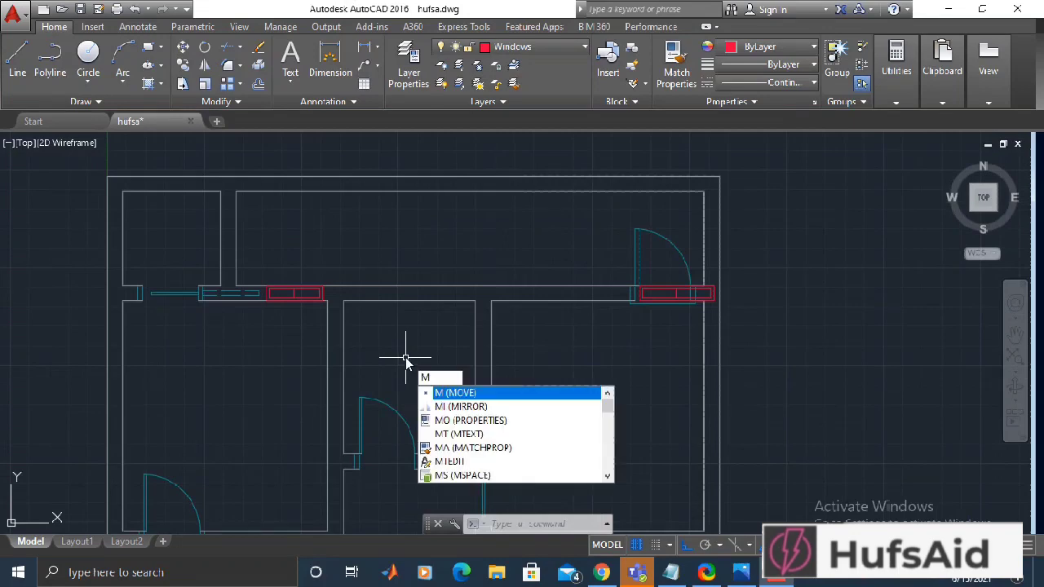
{"action": "key", "text": "Return"}
{"action": "left_click", "coordinate": [711, 252]}
{"action": "left_click", "coordinate": [641, 338]}
{"action": "key", "text": "Return"}
{"action": "scroll", "coordinate": [693, 379], "scroll_direction": "up", "scroll_amount": 2}
{"action": "scroll", "coordinate": [693, 371], "scroll_direction": "up", "scroll_amount": 2}
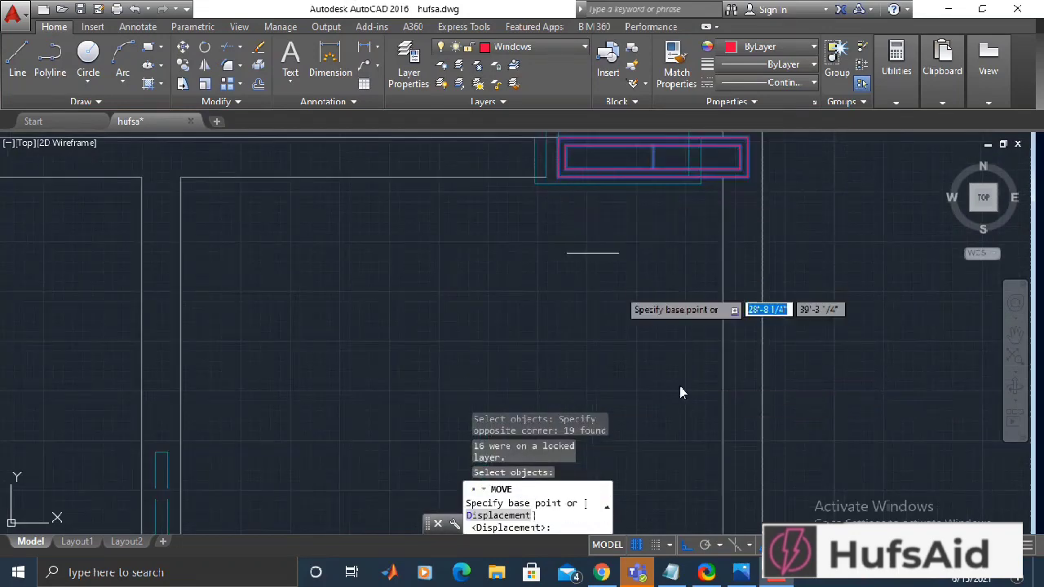
{"action": "left_click", "coordinate": [781, 544]}
{"action": "left_click", "coordinate": [559, 176]}
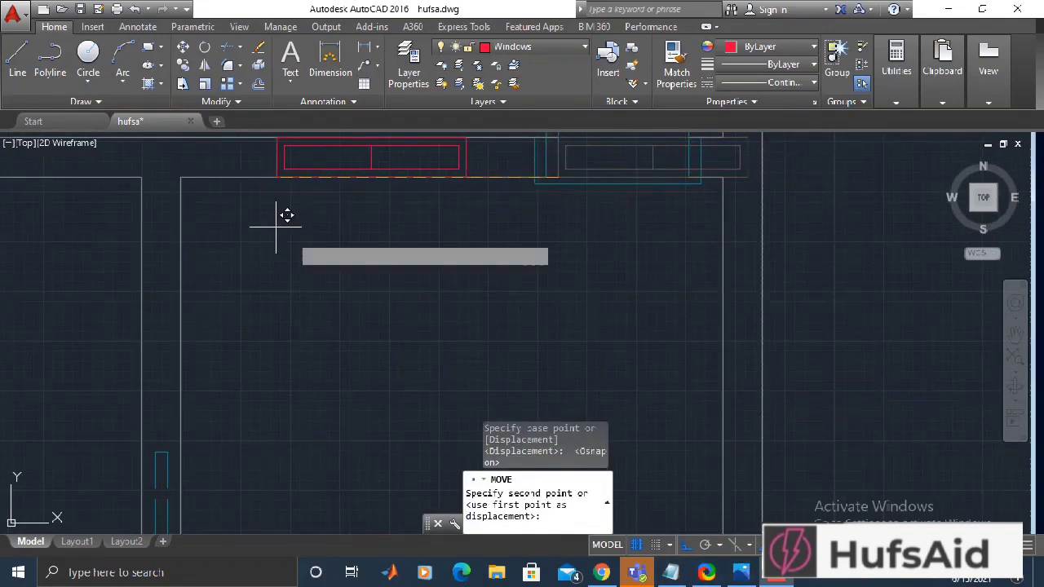
{"action": "left_click", "coordinate": [782, 544]}
{"action": "middle_click_drag", "start_coordinate": [191, 235], "coordinate": [514, 361]}
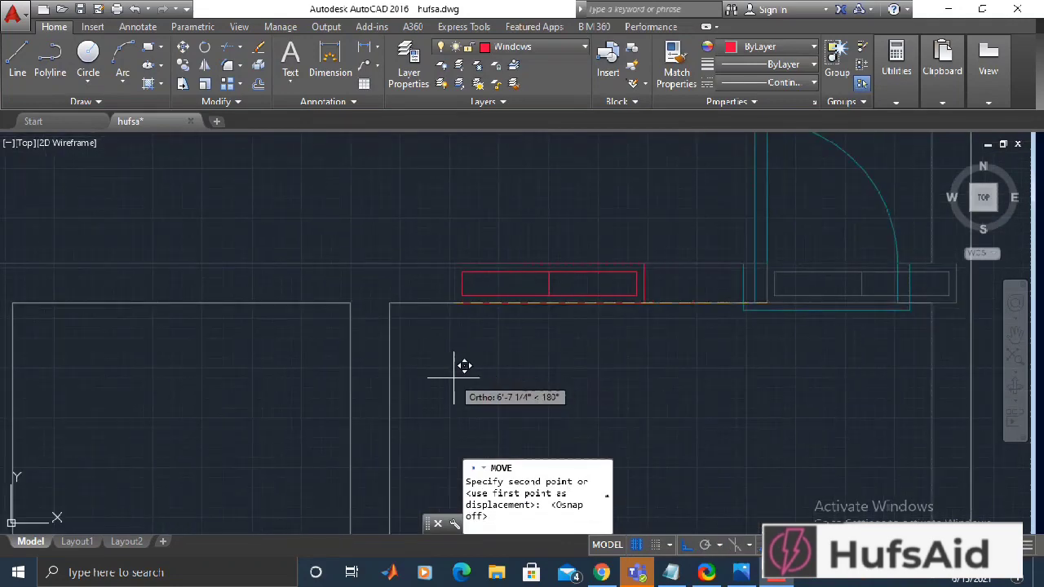
{"action": "scroll", "coordinate": [602, 361], "scroll_direction": "down", "scroll_amount": 5}
{"action": "middle_click_drag", "start_coordinate": [637, 443], "coordinate": [796, 365]}
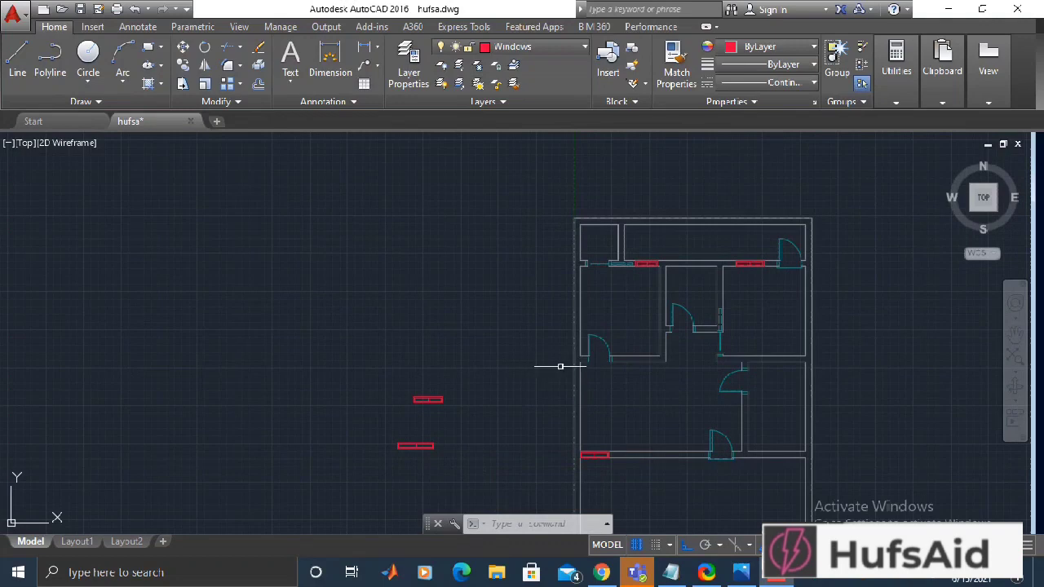
- Move the 60" window symbol into line with the lower horizontal wall, its right end at the left exterior wall's inner face
{"action": "scroll", "coordinate": [632, 473], "scroll_direction": "up", "scroll_amount": 2}
{"action": "type", "text": "m"}
{"action": "key", "text": "Return"}
{"action": "left_click", "coordinate": [308, 420]}
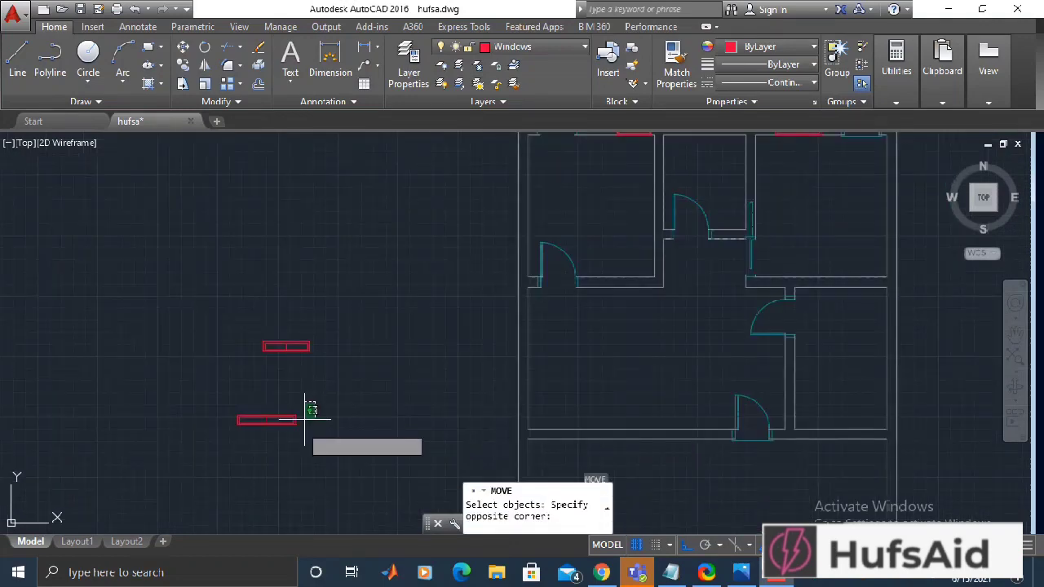
{"action": "left_click", "coordinate": [294, 426]}
{"action": "key", "text": "Return"}
{"action": "scroll", "coordinate": [289, 424], "scroll_direction": "up", "scroll_amount": 4}
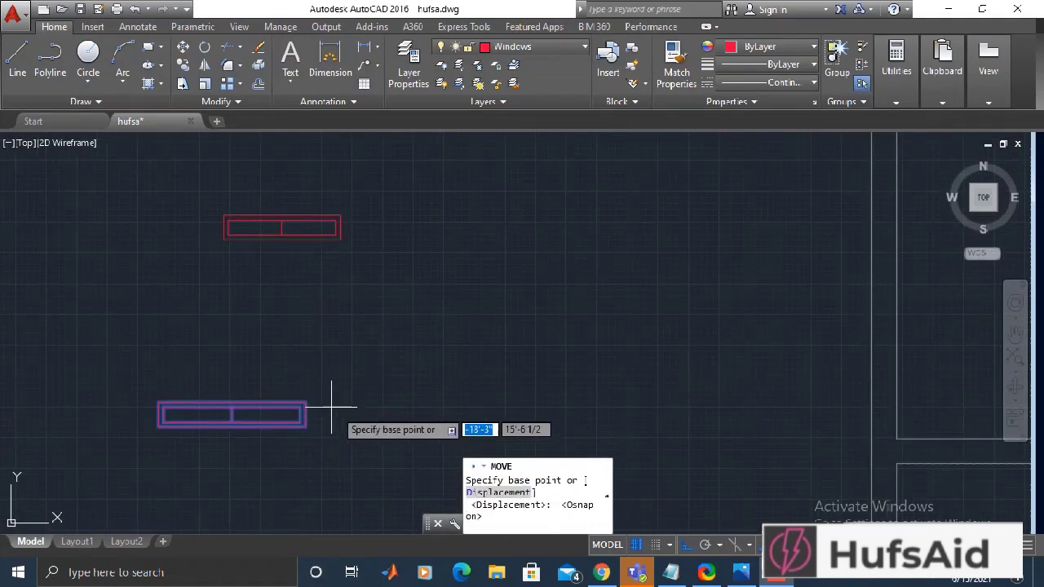
{"action": "left_click", "coordinate": [315, 414]}
{"action": "middle_click_drag", "start_coordinate": [760, 415], "coordinate": [77, 303]}
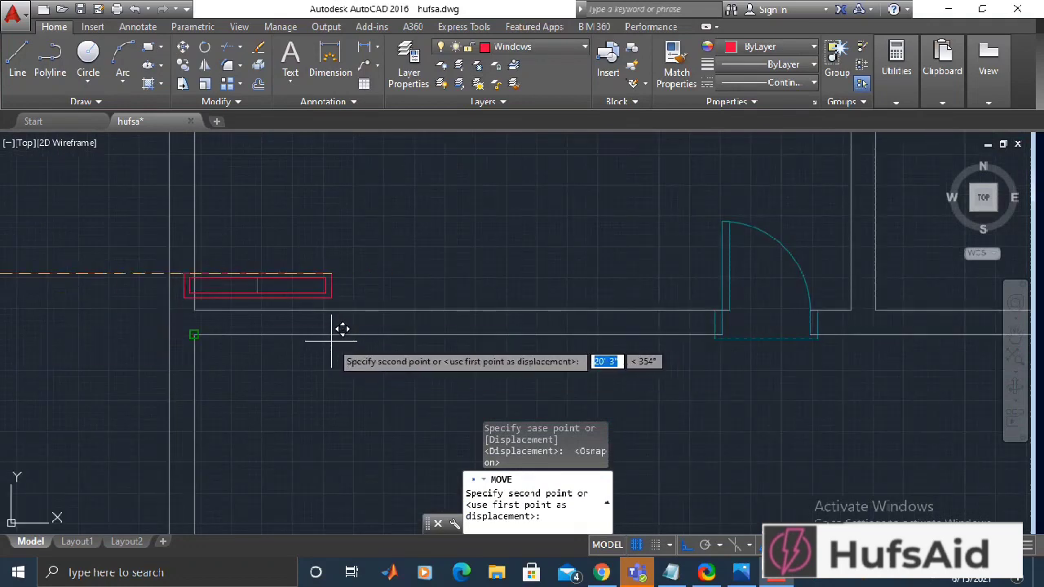
{"action": "left_click", "coordinate": [686, 545]}
{"action": "left_click", "coordinate": [363, 316]}
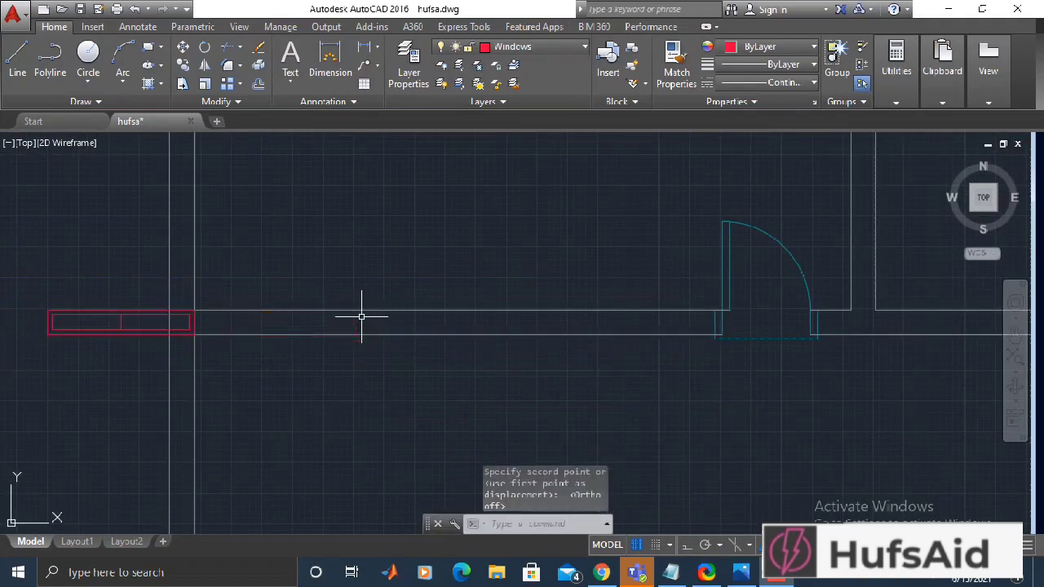
- Move the 60" window horizontally along the lower horizontal wall to between the left exterior wall and the door, clear of both
{"action": "type", "text": "m"}
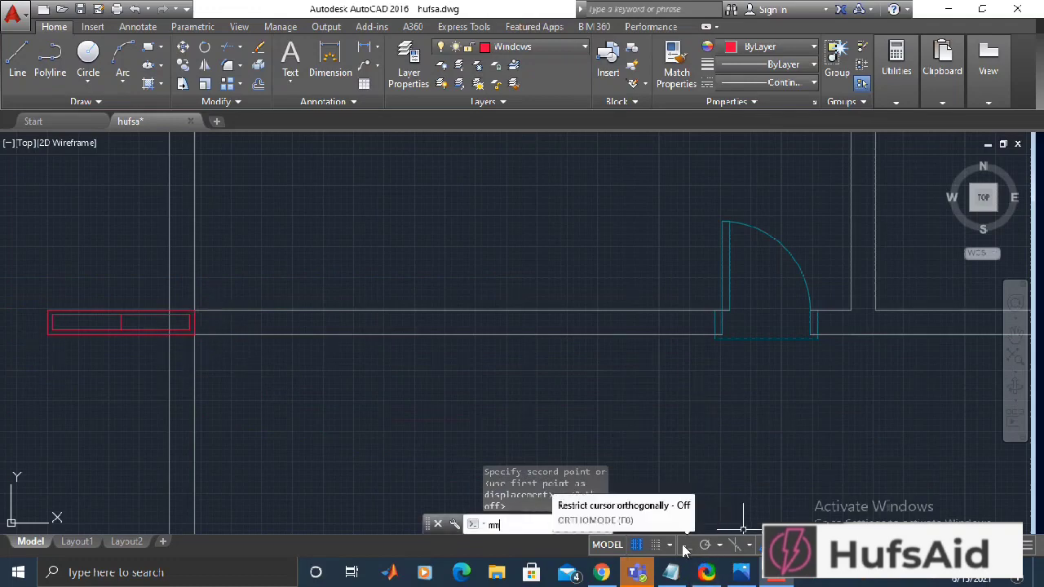
{"action": "key", "text": "Return"}
{"action": "left_click", "coordinate": [289, 324]}
{"action": "left_click", "coordinate": [19, 333]}
{"action": "key", "text": "Return"}
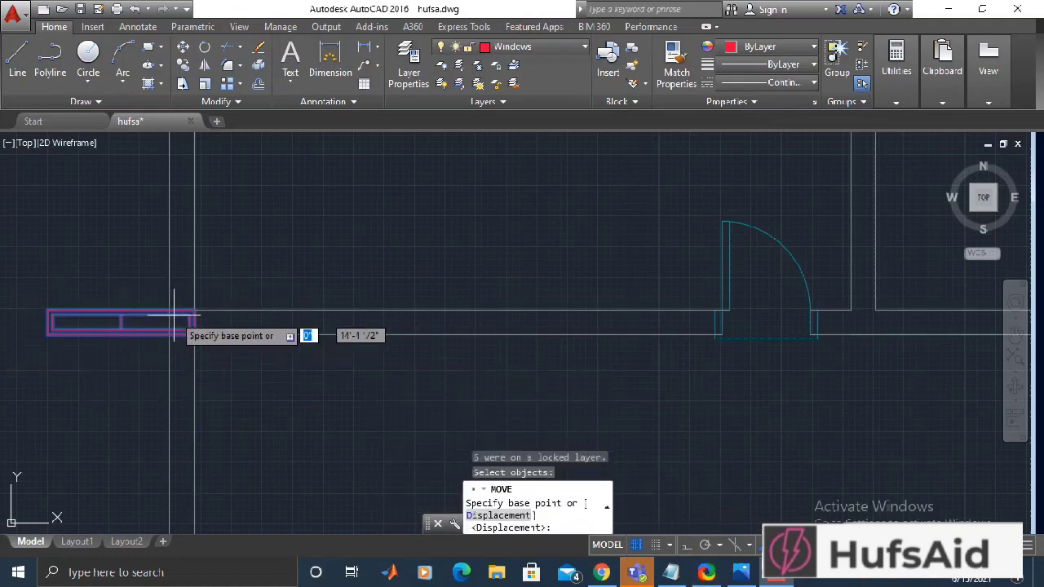
{"action": "left_click", "coordinate": [196, 311]}
{"action": "key", "text": "F8"}
{"action": "key", "text": "F3"}
{"action": "scroll", "coordinate": [416, 380], "scroll_direction": "down", "scroll_amount": 5}
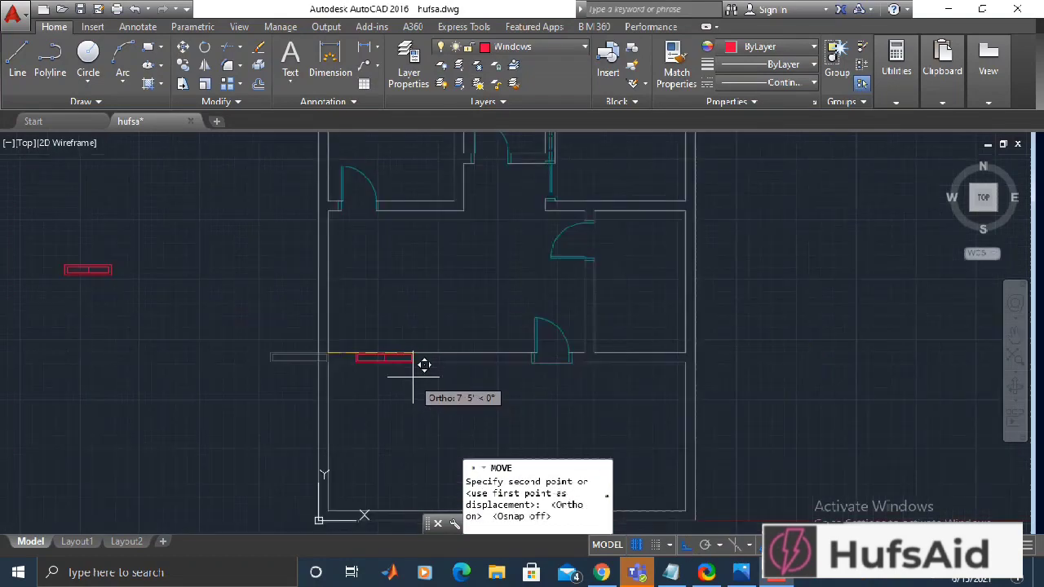
{"action": "left_click", "coordinate": [459, 392]}
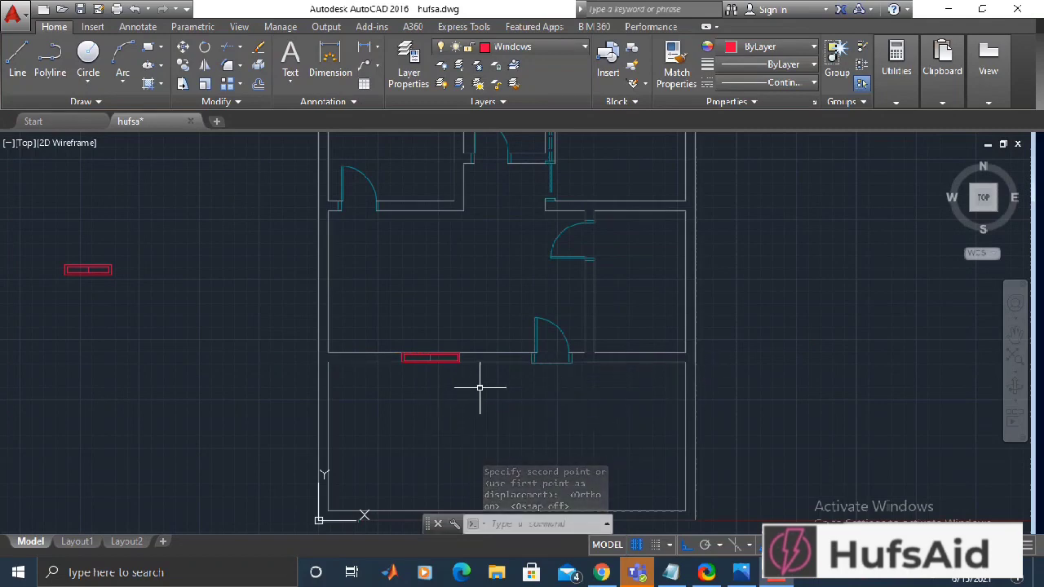
- Delete the leftover window symbol standing outside the floor plan, beyond its left exterior wall
{"action": "scroll", "coordinate": [569, 377], "scroll_direction": "down", "scroll_amount": 4}
{"action": "left_click", "coordinate": [405, 303]}
{"action": "left_click", "coordinate": [328, 357]}
{"action": "key", "text": "Delete"}
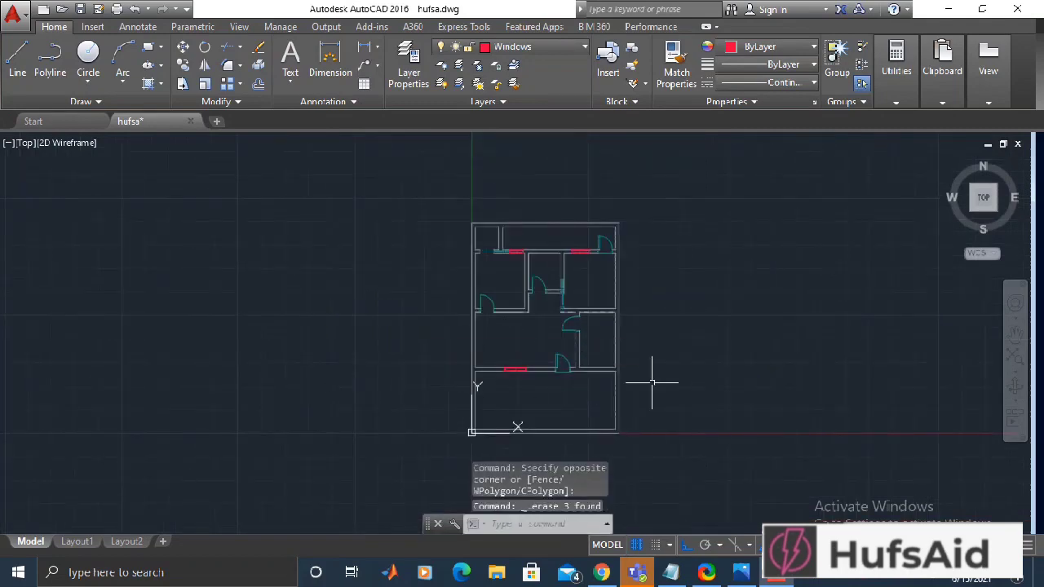
- Lock the Windows layer
{"action": "middle_click_drag", "start_coordinate": [652, 381], "coordinate": [607, 327]}
{"action": "scroll", "coordinate": [636, 233], "scroll_direction": "up", "scroll_amount": 4}
{"action": "scroll", "coordinate": [522, 244], "scroll_direction": "down", "scroll_amount": 2}
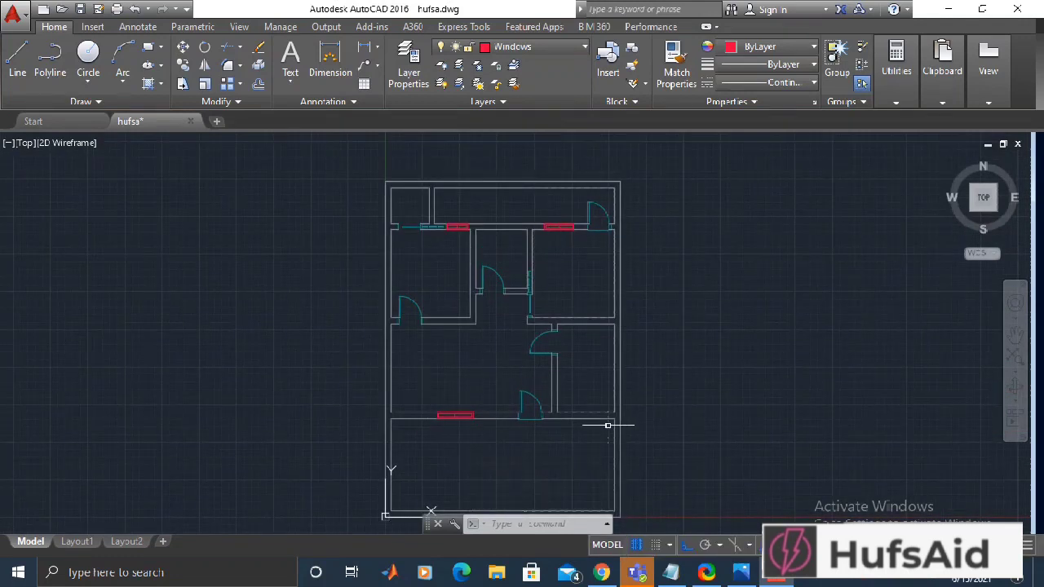
{"action": "scroll", "coordinate": [586, 400], "scroll_direction": "down", "scroll_amount": 2}
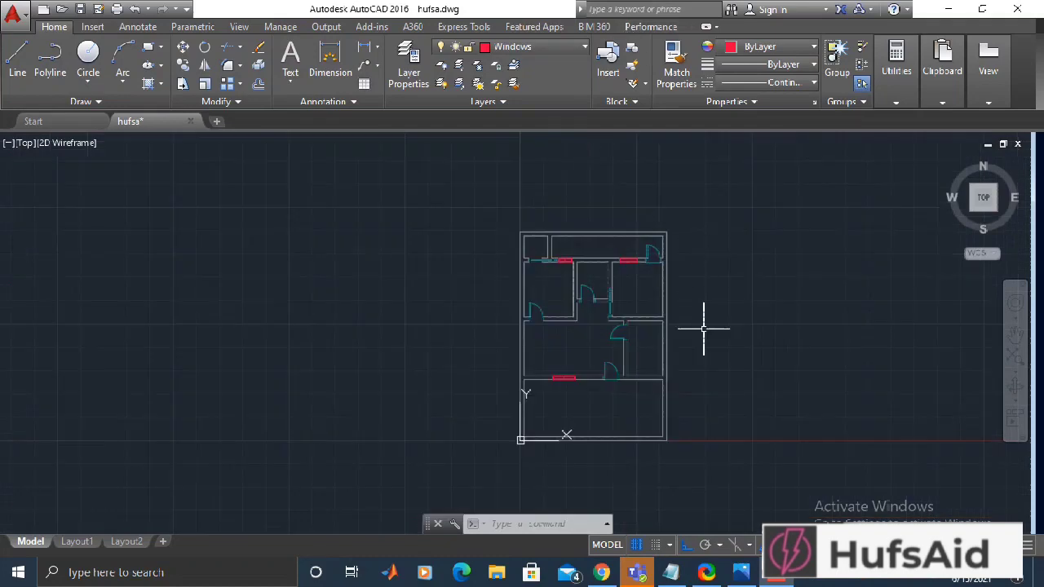
{"action": "middle_click_drag", "start_coordinate": [700, 326], "coordinate": [657, 349]}
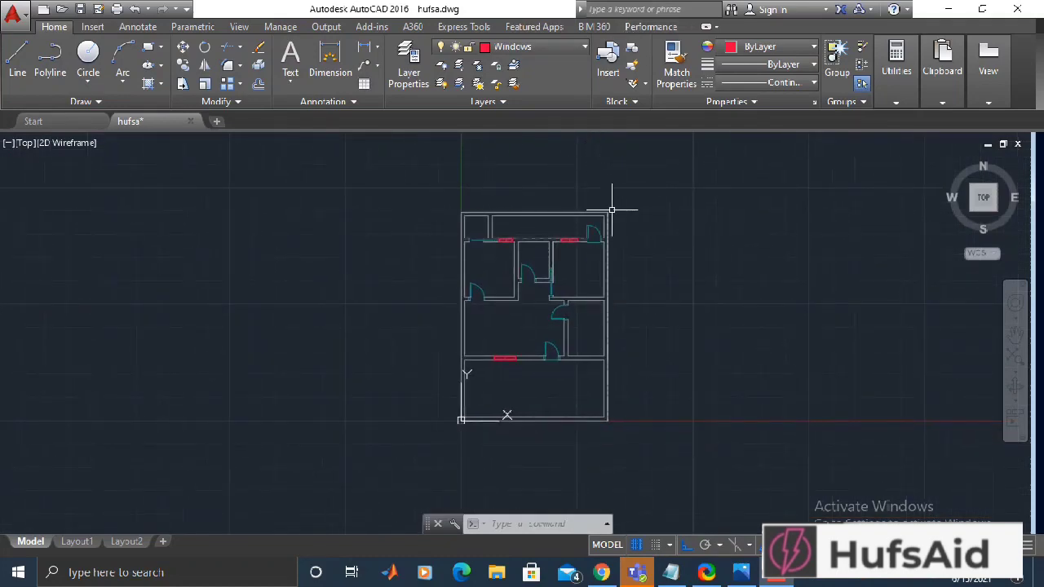
{"action": "left_click", "coordinate": [522, 47]}
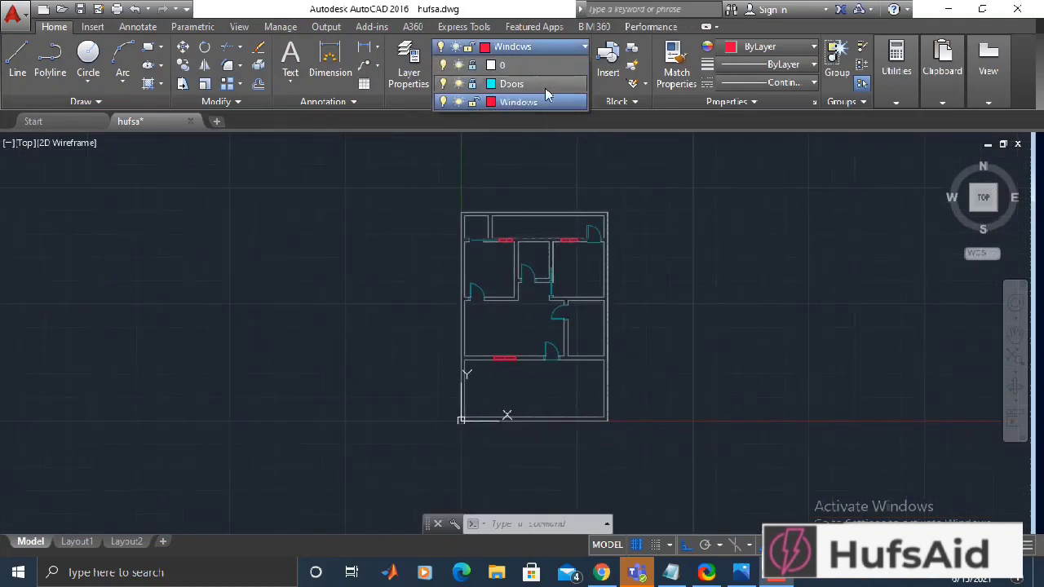
{"action": "left_click", "coordinate": [473, 102]}
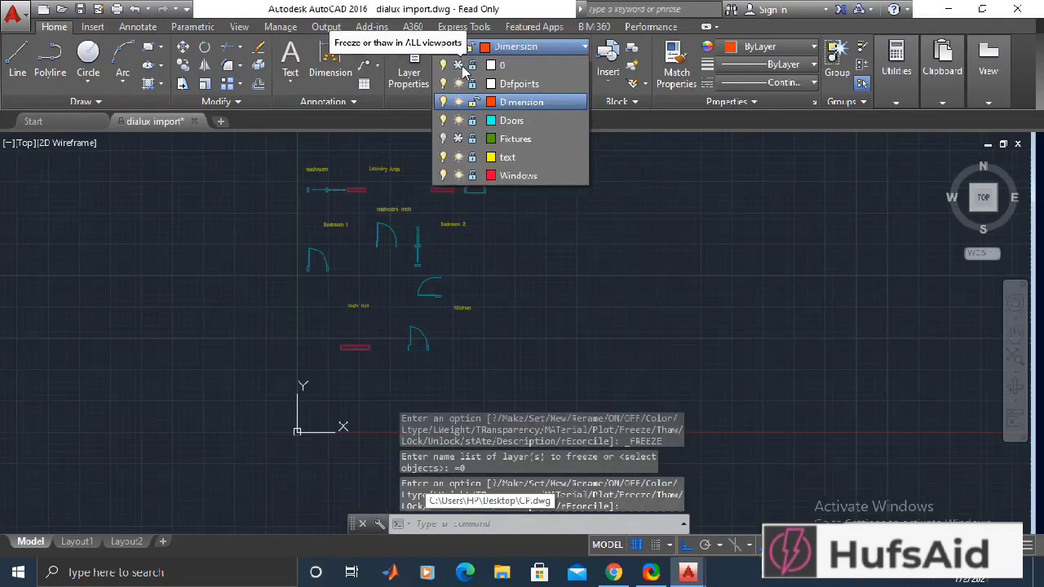
- In dialux import.dwg, thaw, refreeze and thaw layer 0 to compare the plan with and without its walls
{"action": "left_click", "coordinate": [459, 67]}
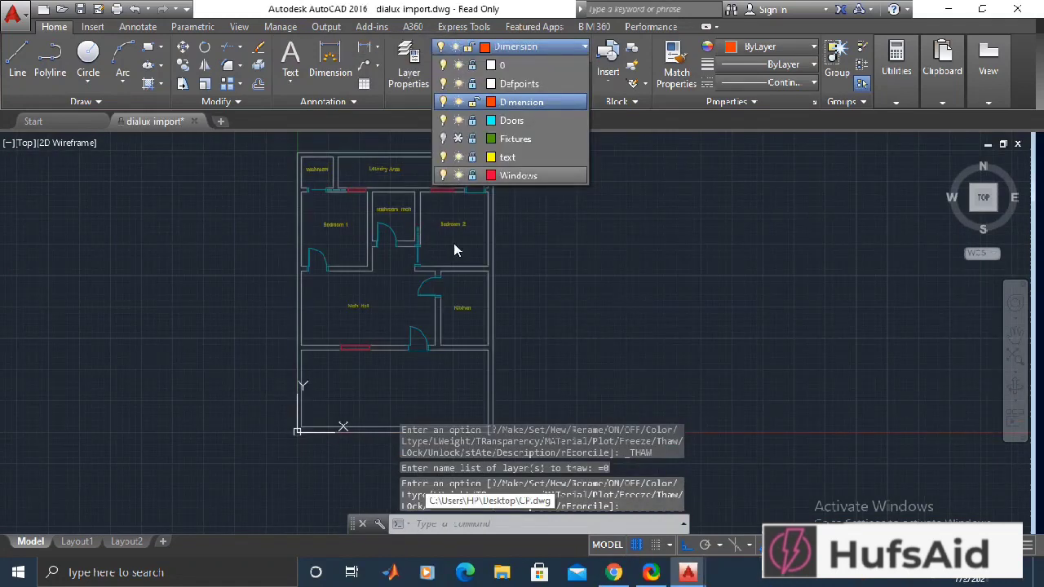
{"action": "left_click", "coordinate": [458, 66]}
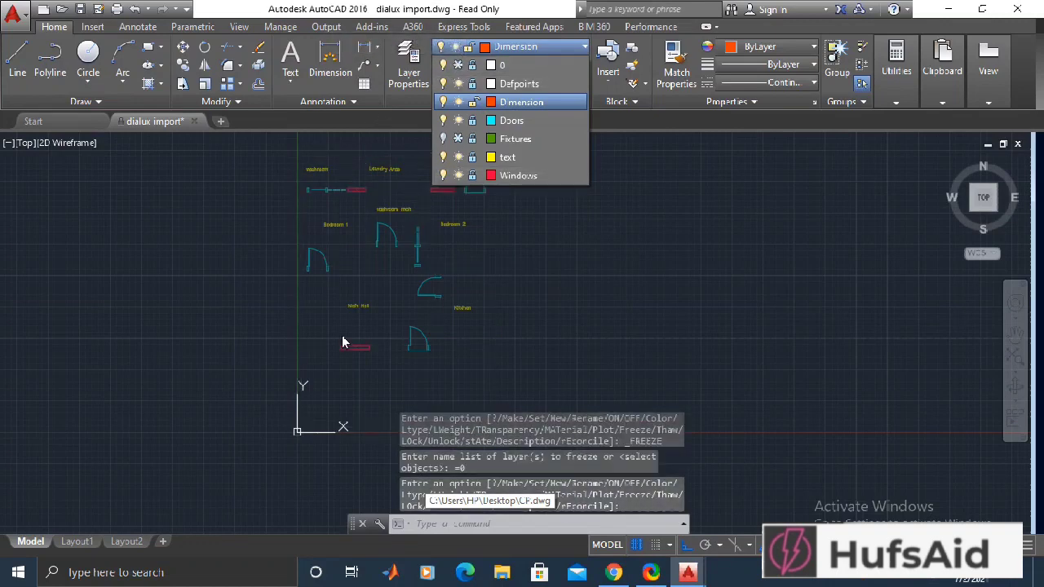
{"action": "scroll", "coordinate": [315, 316], "scroll_direction": "up", "scroll_amount": 4}
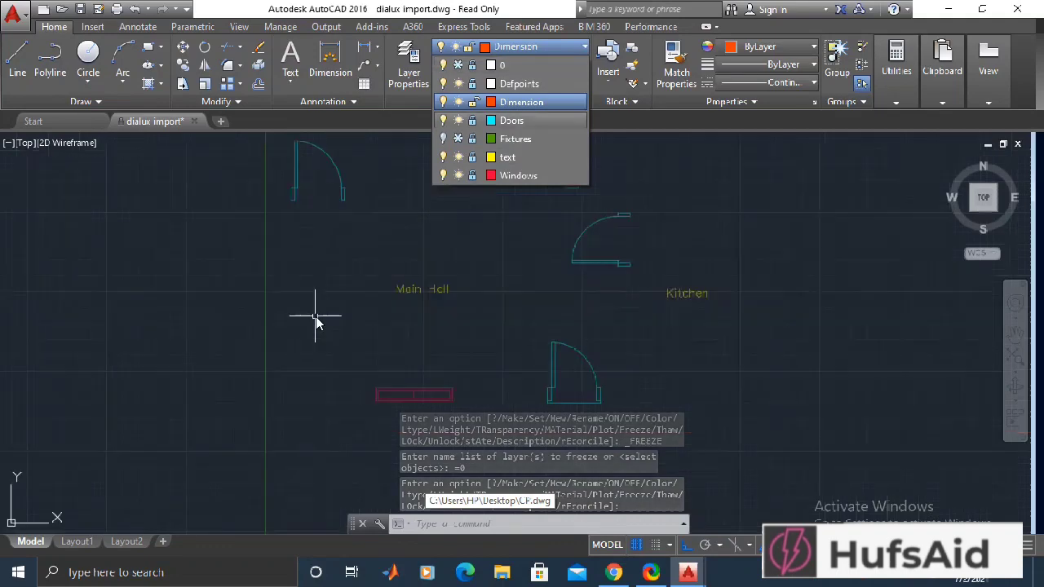
{"action": "scroll", "coordinate": [389, 262], "scroll_direction": "down", "scroll_amount": 2}
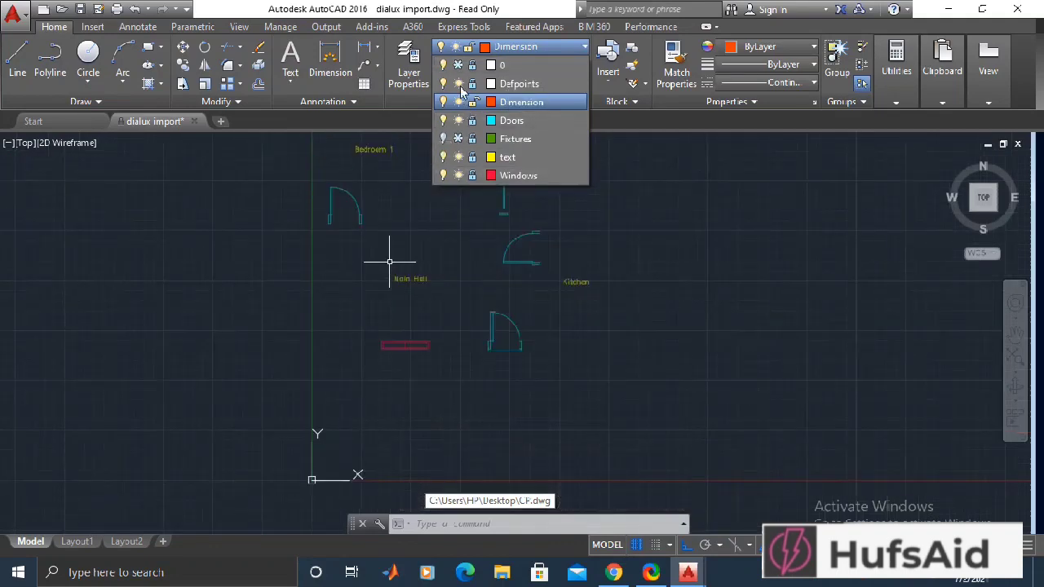
{"action": "left_click", "coordinate": [459, 65]}
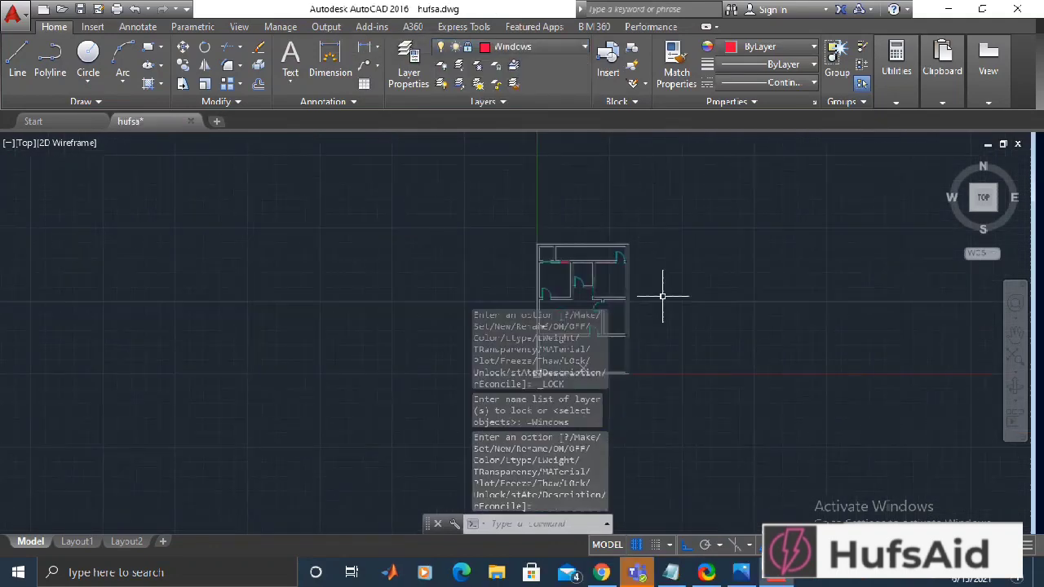
- In hufsa.dwg, fill the wall area of the floor plan with a SOLID hatch on the Hatch layer
{"action": "scroll", "coordinate": [664, 291], "scroll_direction": "up", "scroll_amount": 2}
{"action": "scroll", "coordinate": [678, 310], "scroll_direction": "up", "scroll_amount": 4}
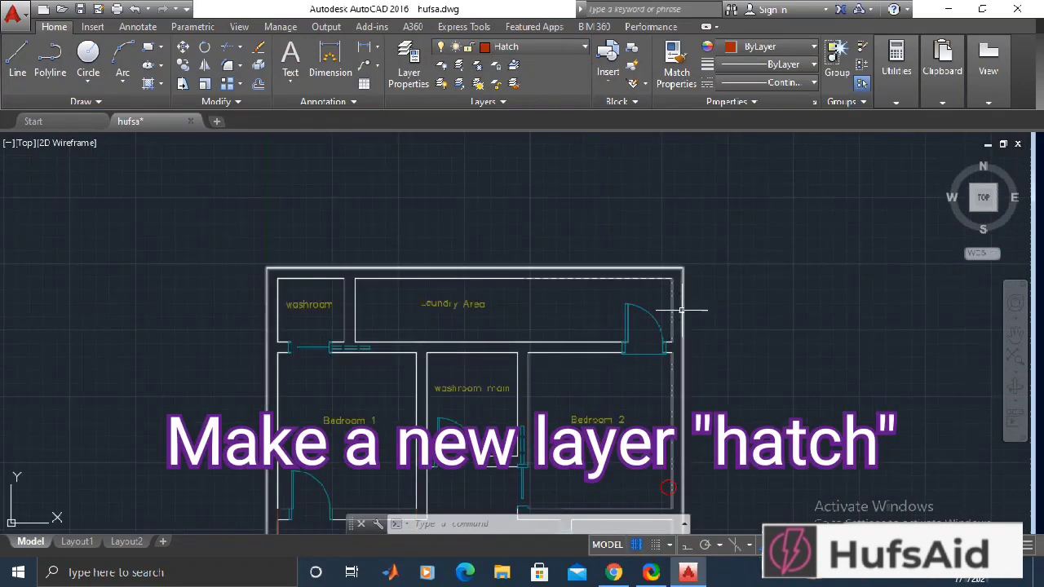
{"action": "scroll", "coordinate": [675, 305], "scroll_direction": "up", "scroll_amount": 2}
{"action": "middle_click_drag", "start_coordinate": [422, 308], "coordinate": [587, 256]}
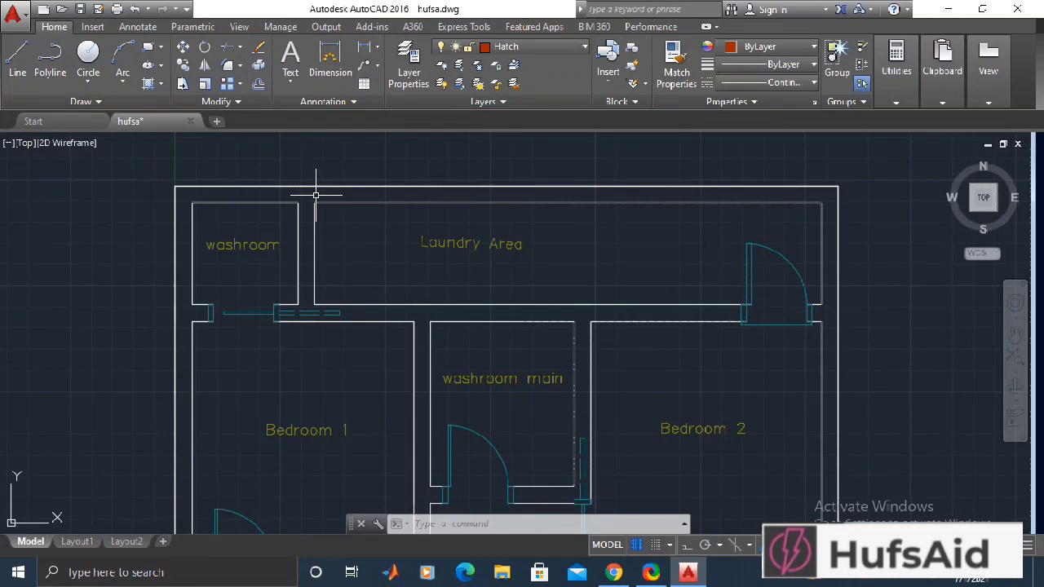
{"action": "type", "text": "HAT"}
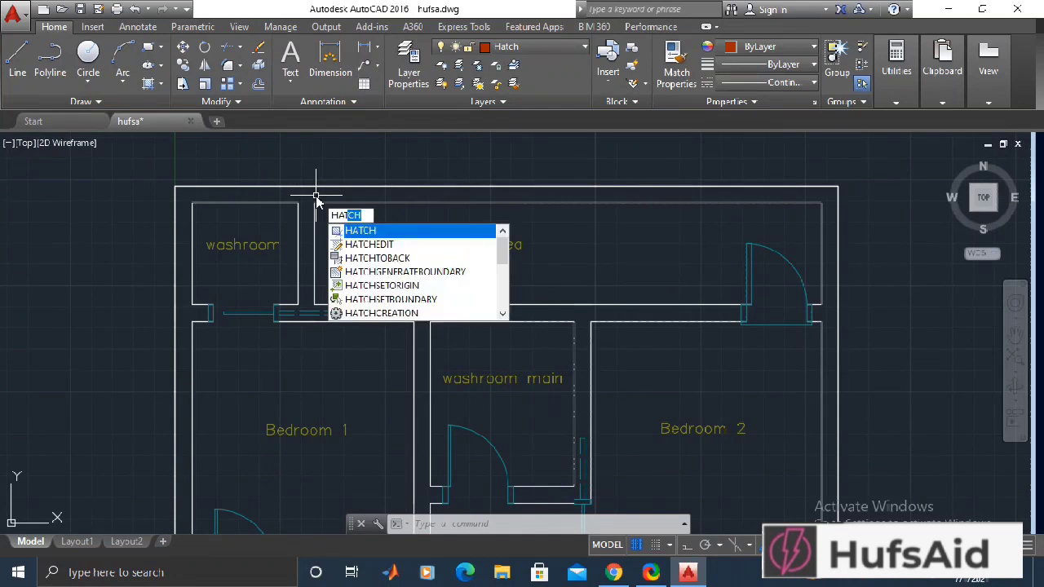
{"action": "type", "text": "CH"}
{"action": "key", "text": "Return"}
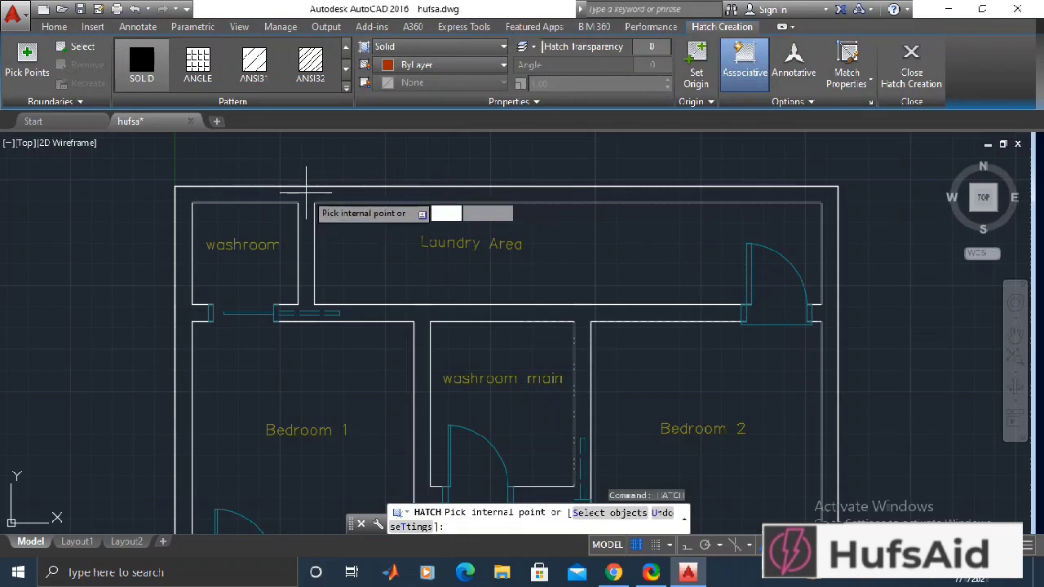
{"action": "left_click", "coordinate": [306, 194]}
{"action": "scroll", "coordinate": [332, 224], "scroll_direction": "down", "scroll_amount": 4}
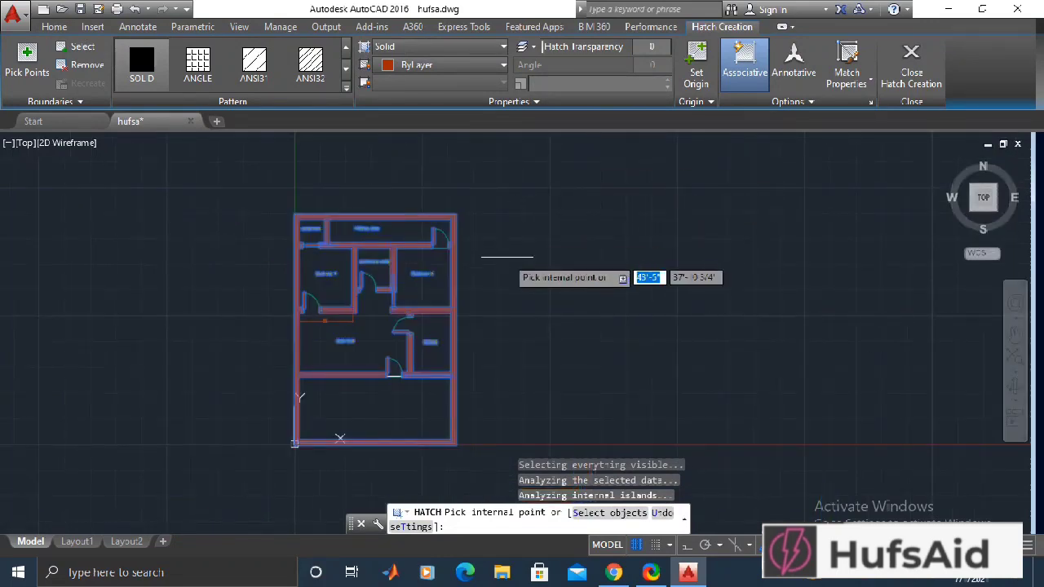
{"action": "key", "text": "Escape"}
{"action": "key", "text": "Return"}
{"action": "key", "text": "Escape"}
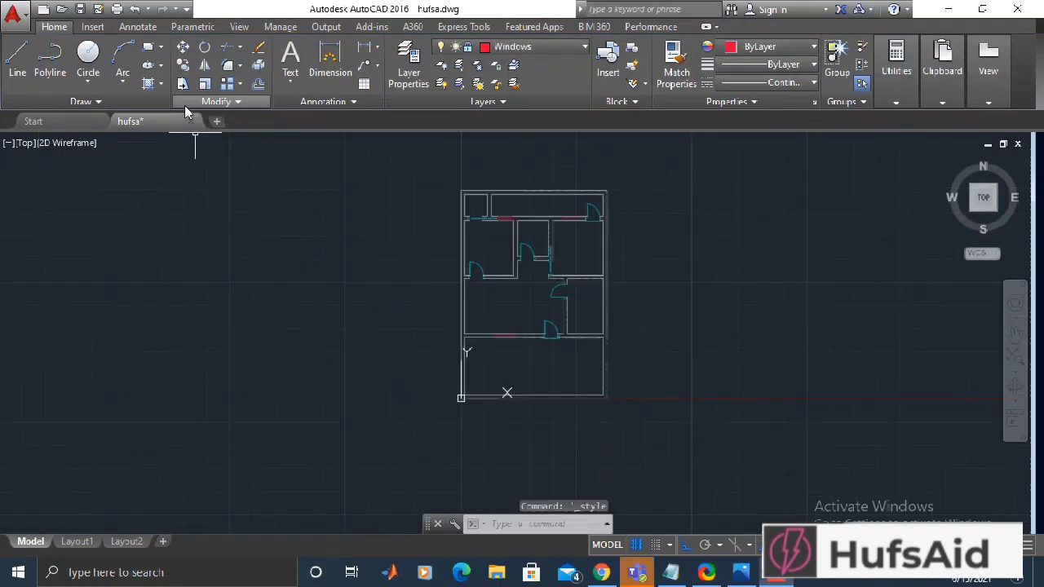
- Create a new text style named floor plan
{"action": "left_click", "coordinate": [334, 103]}
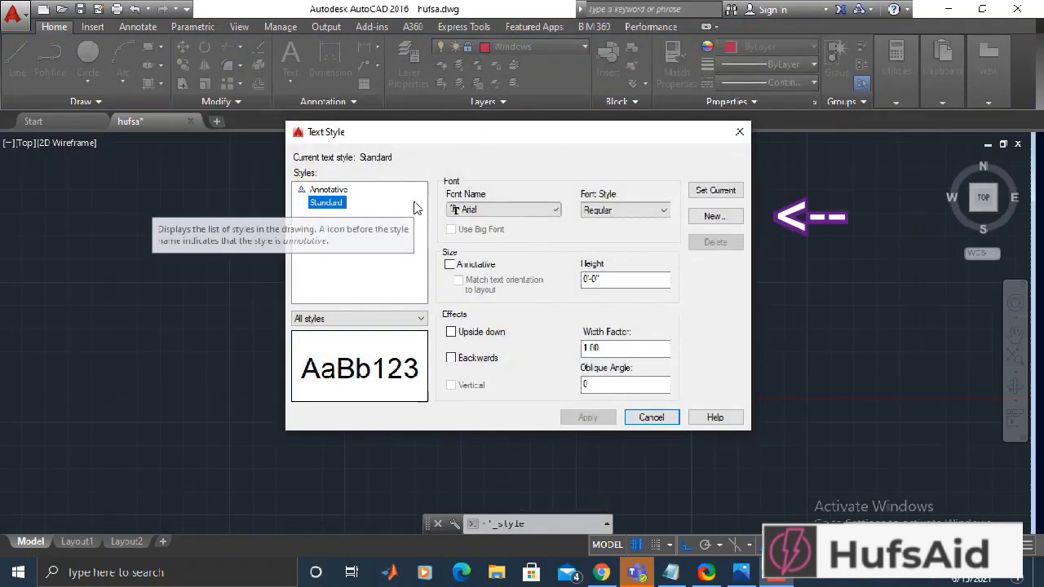
{"action": "left_click", "coordinate": [708, 218]}
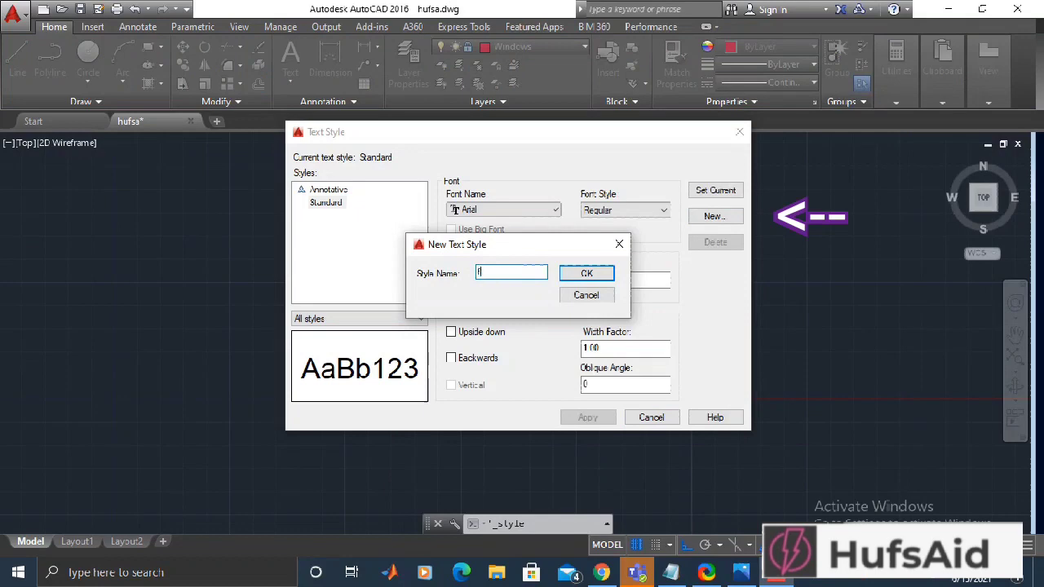
{"action": "type", "text": "floor plan"}
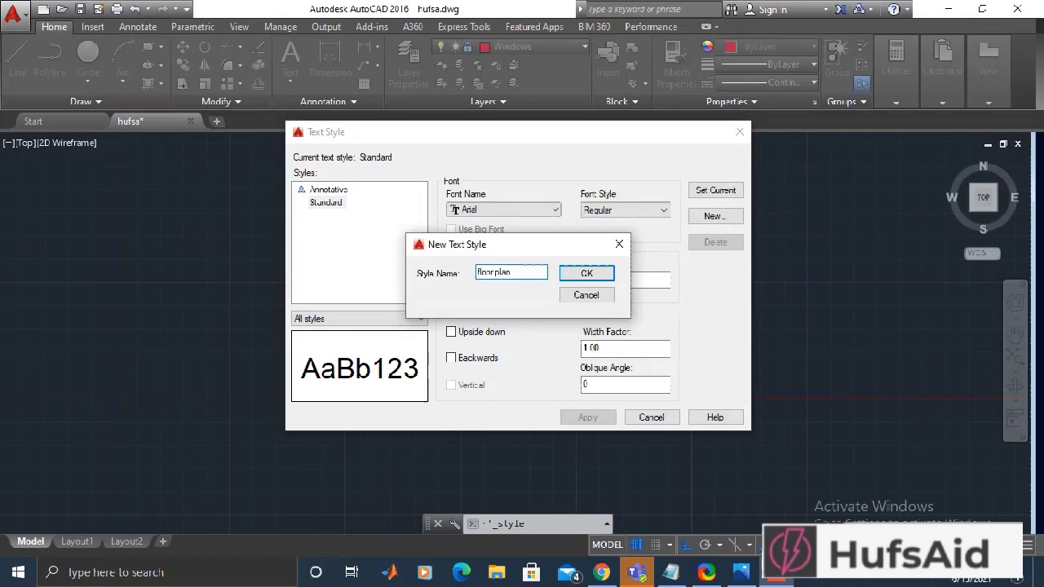
{"action": "left_click", "coordinate": [573, 273]}
{"action": "left_click", "coordinate": [322, 204]}
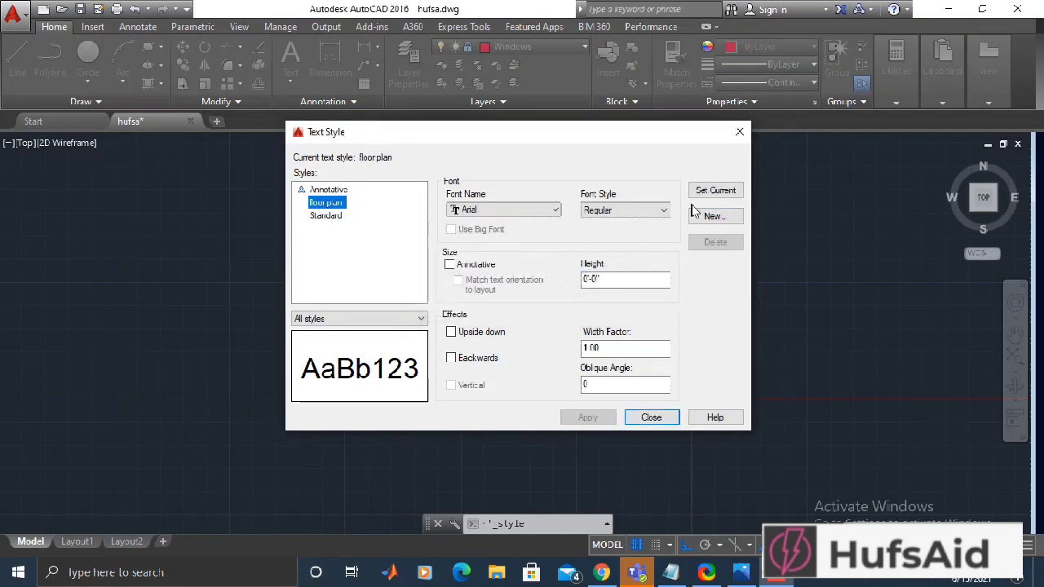
- Set the font of the floor plan text style to simplex.shx
{"action": "left_click", "coordinate": [554, 210]}
{"action": "scroll", "coordinate": [594, 259], "scroll_direction": "up", "scroll_amount": 5}
{"action": "left_click_drag", "start_coordinate": [594, 260], "coordinate": [598, 330]}
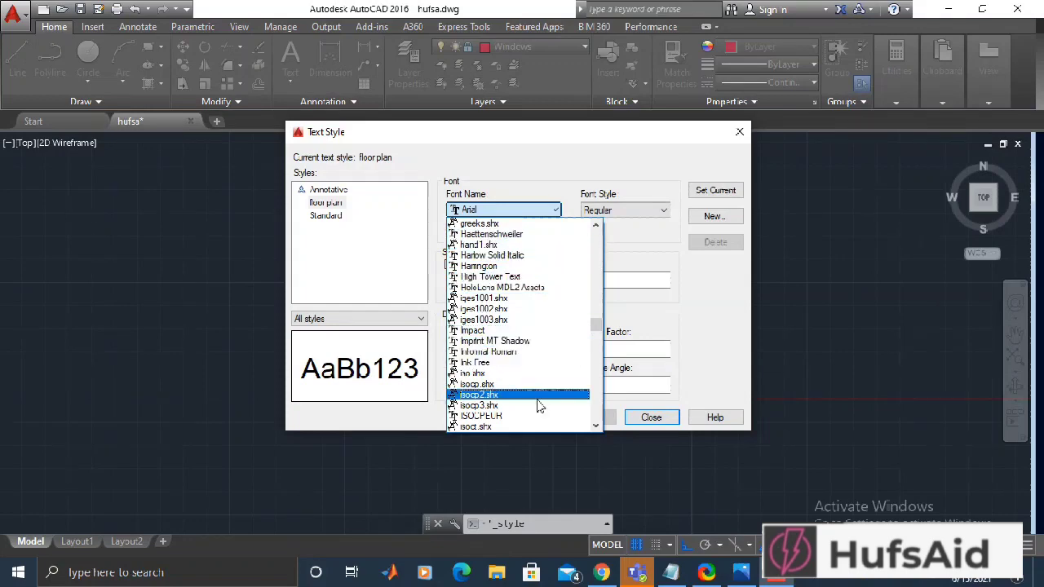
{"action": "left_click_drag", "start_coordinate": [594, 326], "coordinate": [592, 383]}
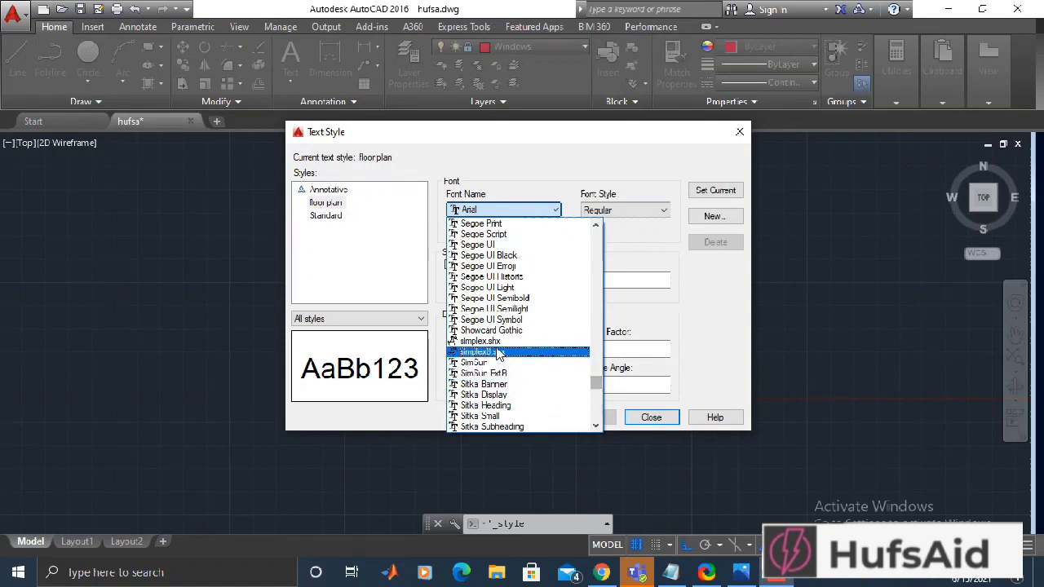
{"action": "left_click", "coordinate": [486, 341]}
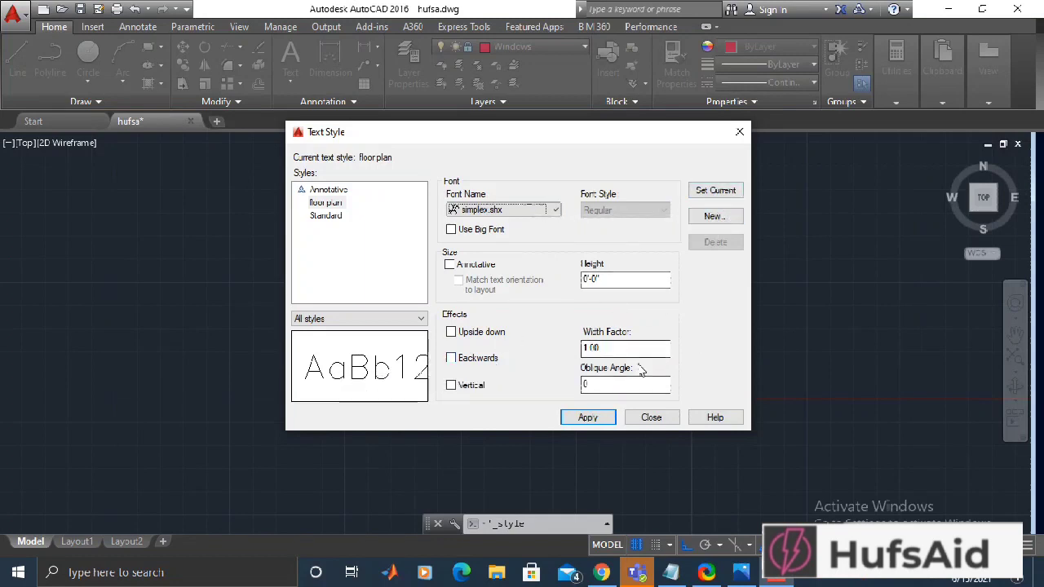
- Set the floor plan style's text height to 2'-0" and make it the current text style
{"action": "left_click", "coordinate": [622, 286]}
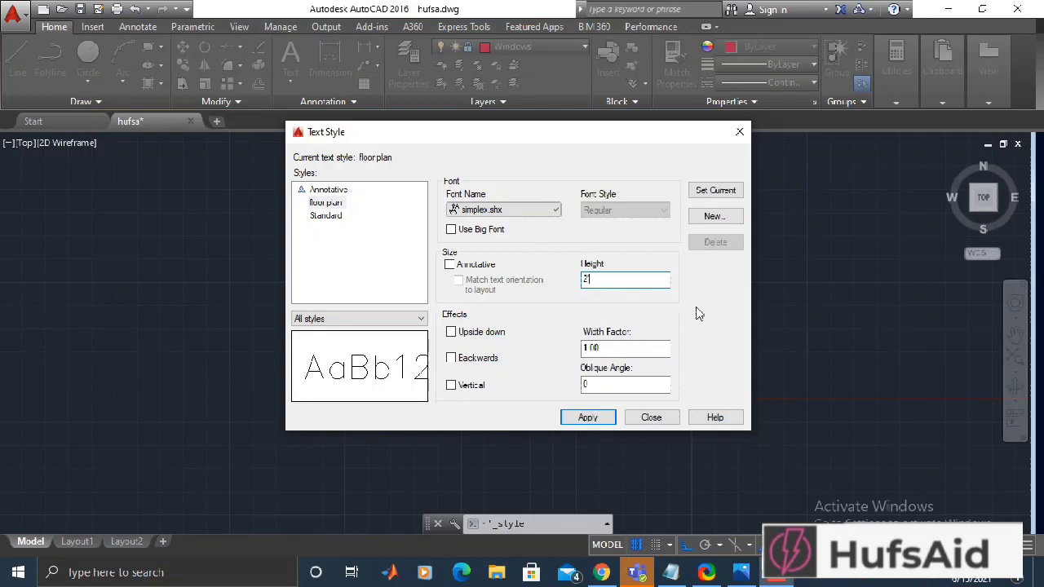
{"action": "left_click", "coordinate": [700, 194]}
{"action": "left_click", "coordinate": [526, 318]}
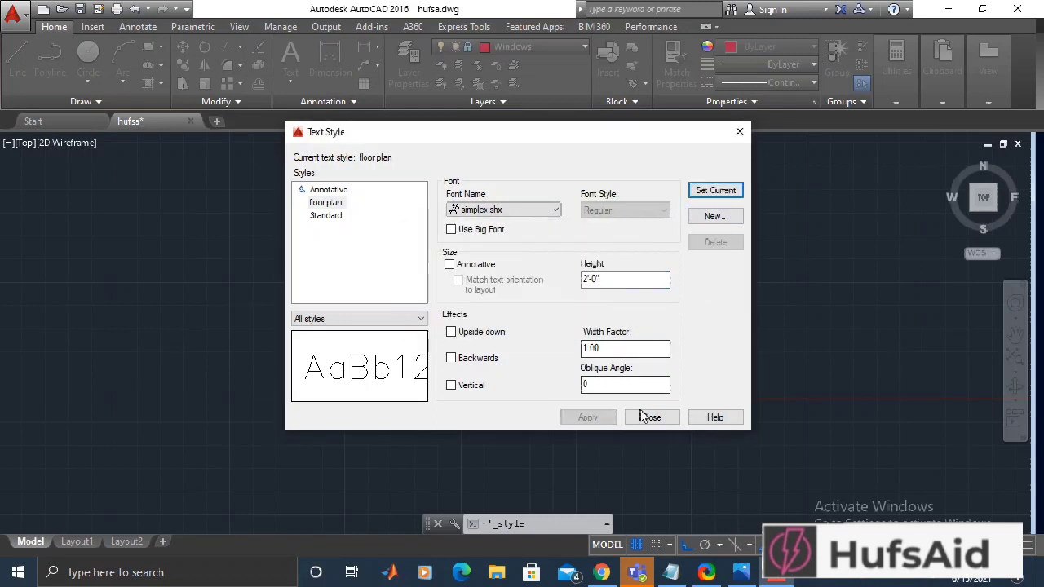
{"action": "left_click", "coordinate": [649, 417]}
- Lock the Windows layer against editing
{"action": "left_click", "coordinate": [522, 47]}
{"action": "left_click", "coordinate": [473, 101]}
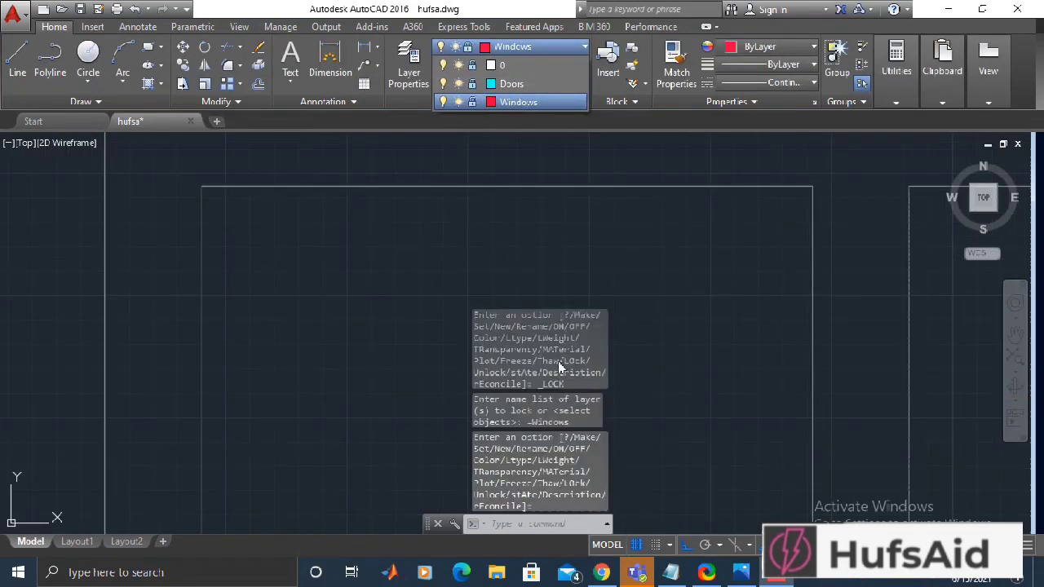
- Create a new layer named text and set its color to yellow, index 50
{"action": "left_click", "coordinate": [410, 66]}
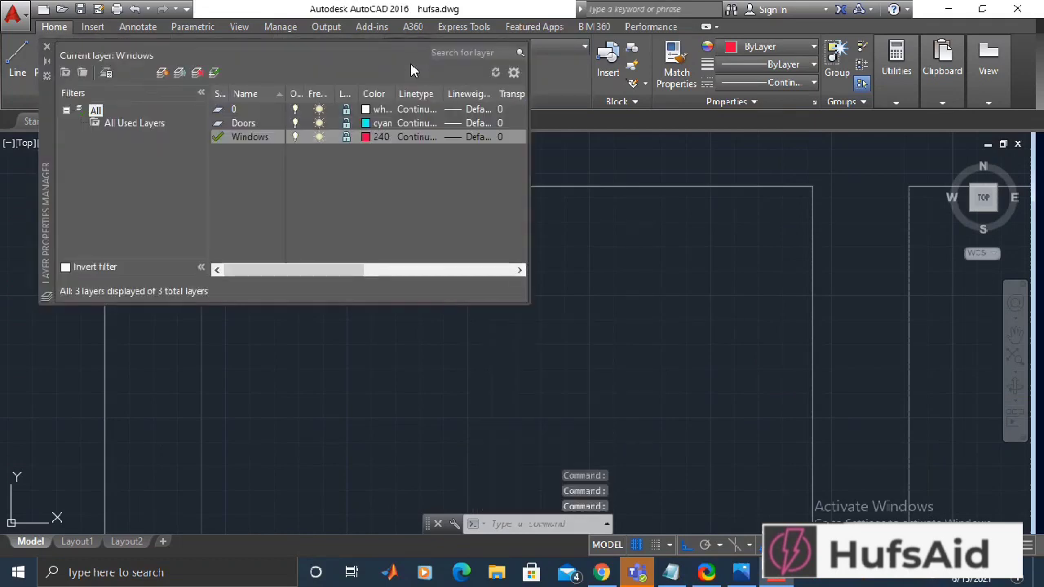
{"action": "left_click", "coordinate": [162, 74]}
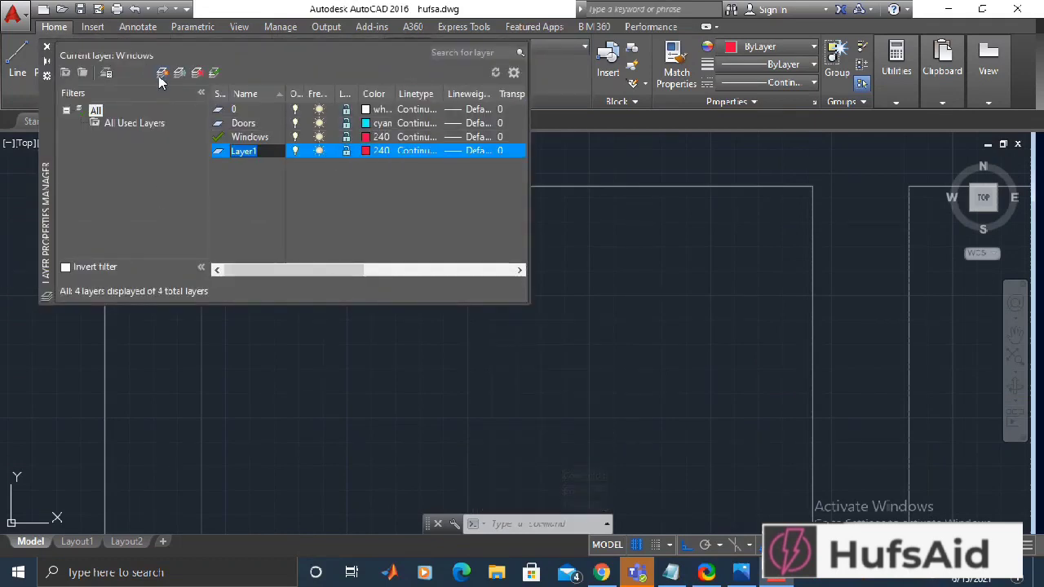
{"action": "type", "text": "text"}
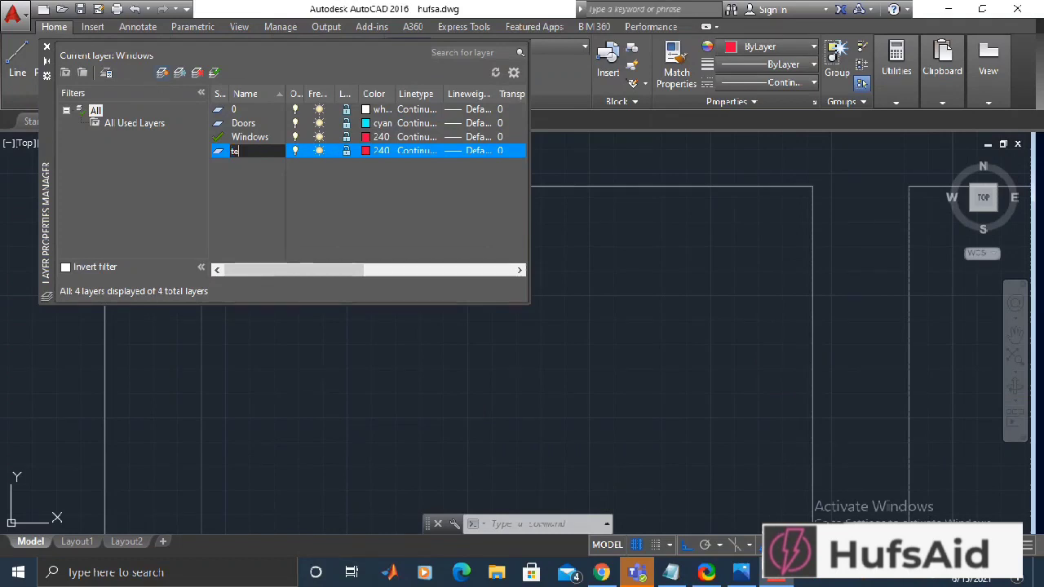
{"action": "left_click", "coordinate": [372, 150]}
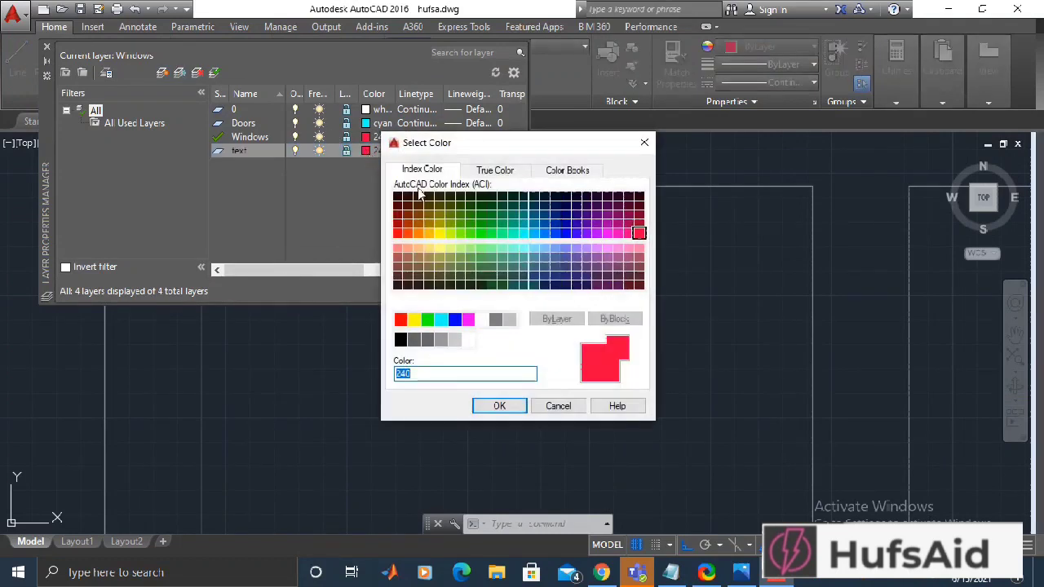
{"action": "left_click", "coordinate": [438, 234]}
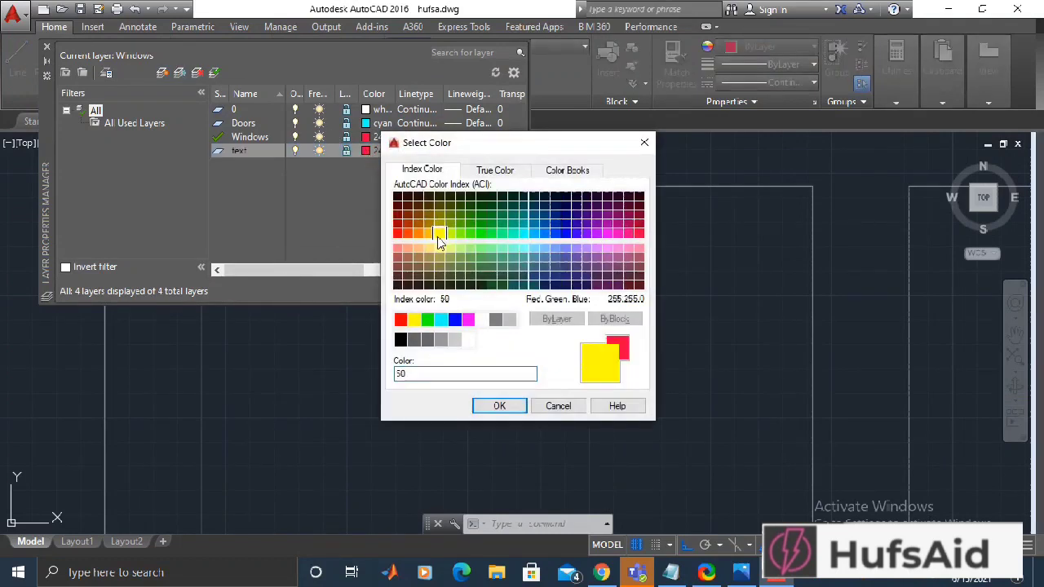
{"action": "left_click", "coordinate": [506, 407]}
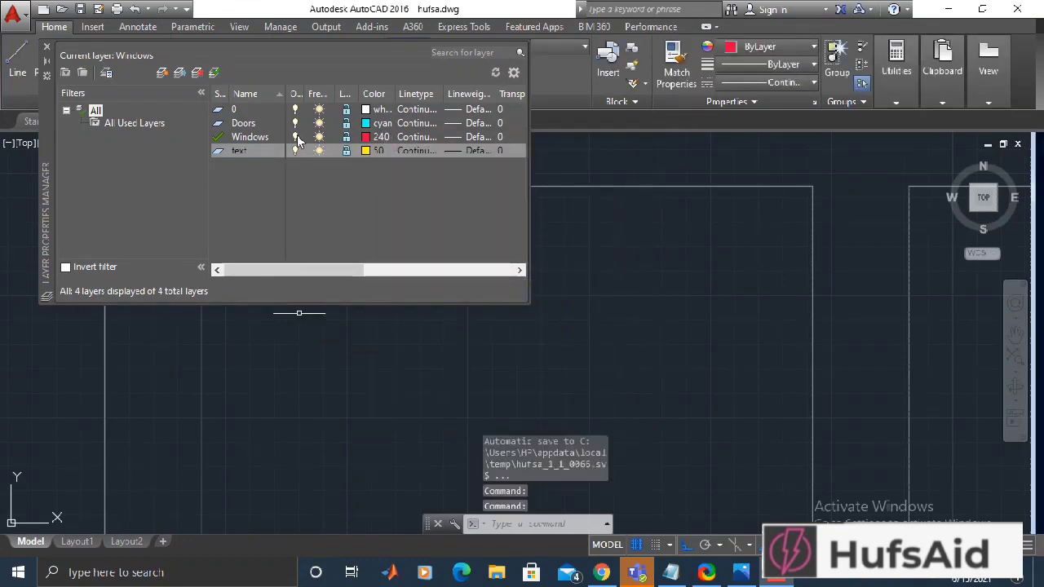
{"action": "left_click", "coordinate": [46, 47]}
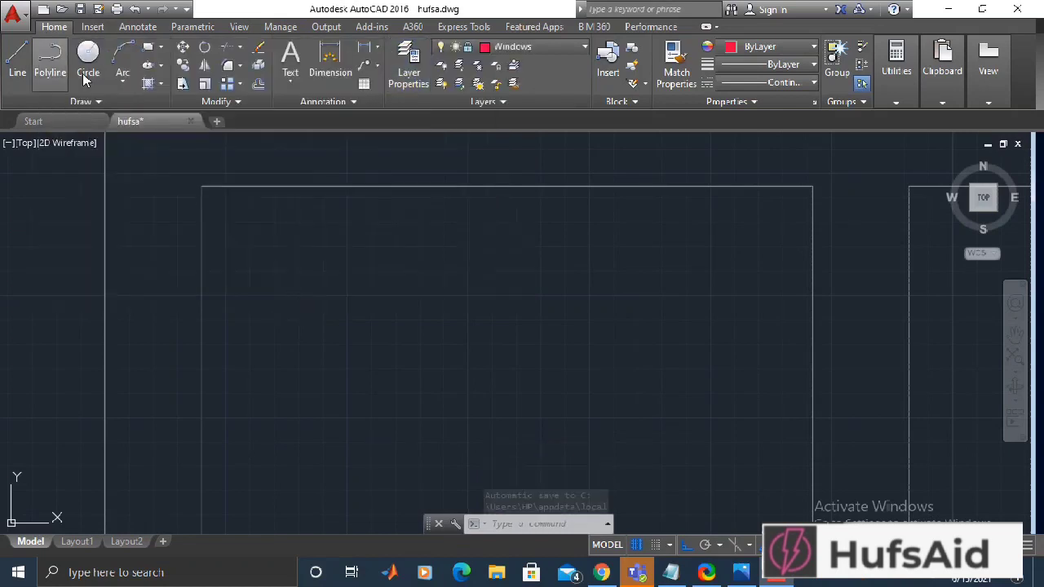
- Set the floor plan text style's height to 1'
{"action": "scroll", "coordinate": [337, 285], "scroll_direction": "up", "scroll_amount": 3}
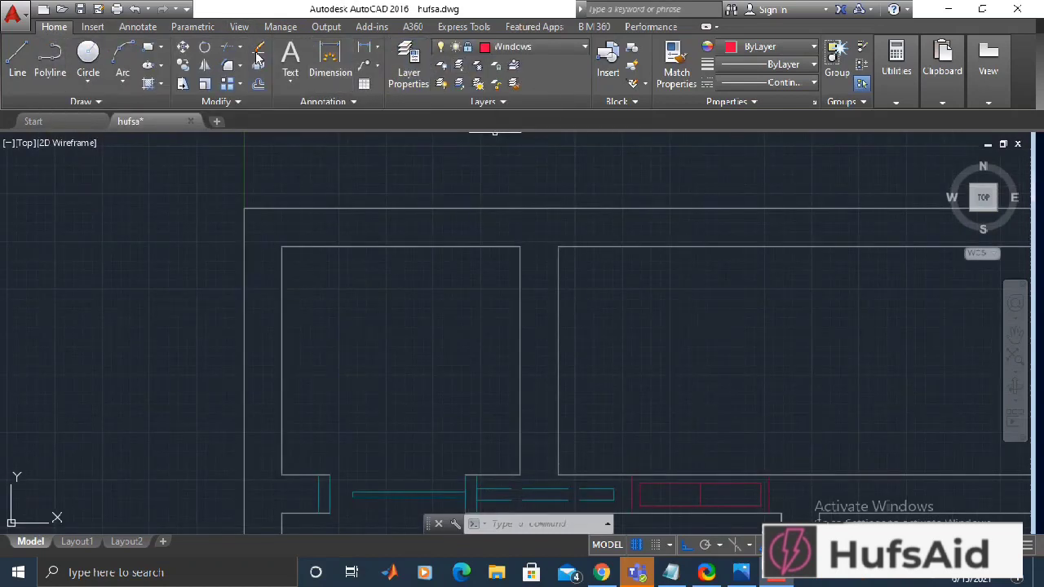
{"action": "left_click", "coordinate": [316, 103]}
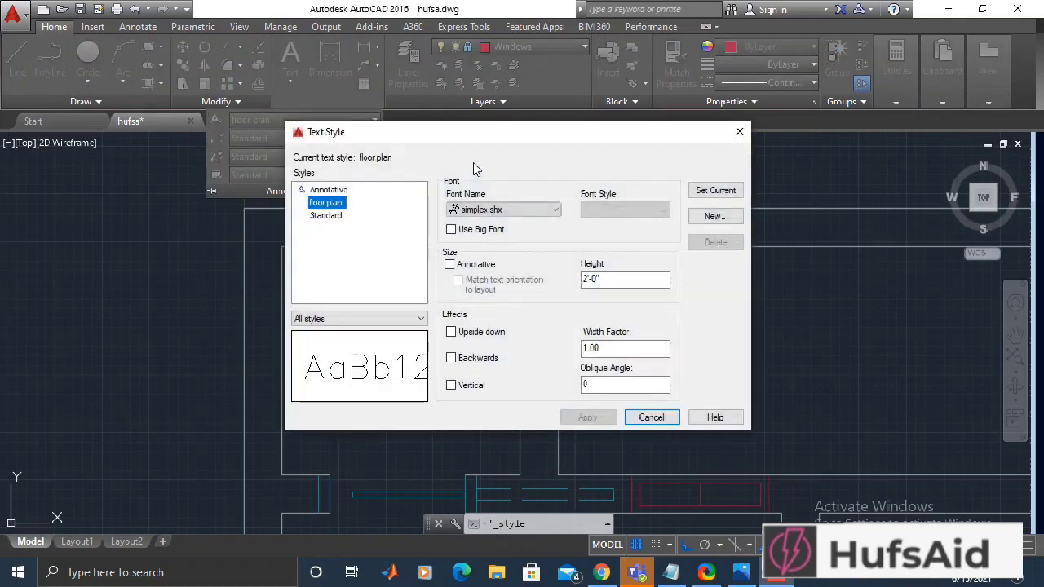
{"action": "left_click", "coordinate": [606, 279]}
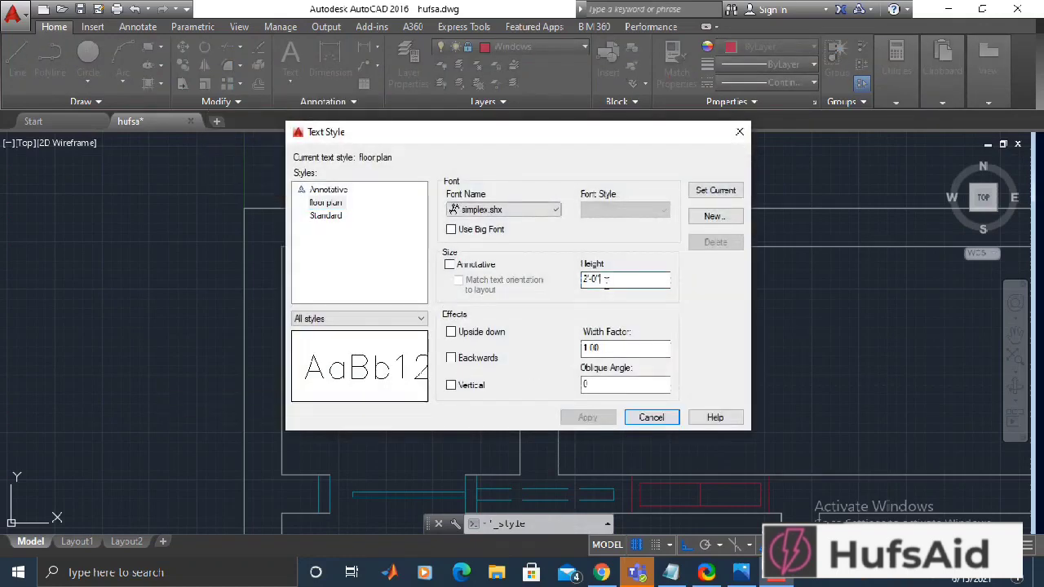
{"action": "type", "text": "1"}
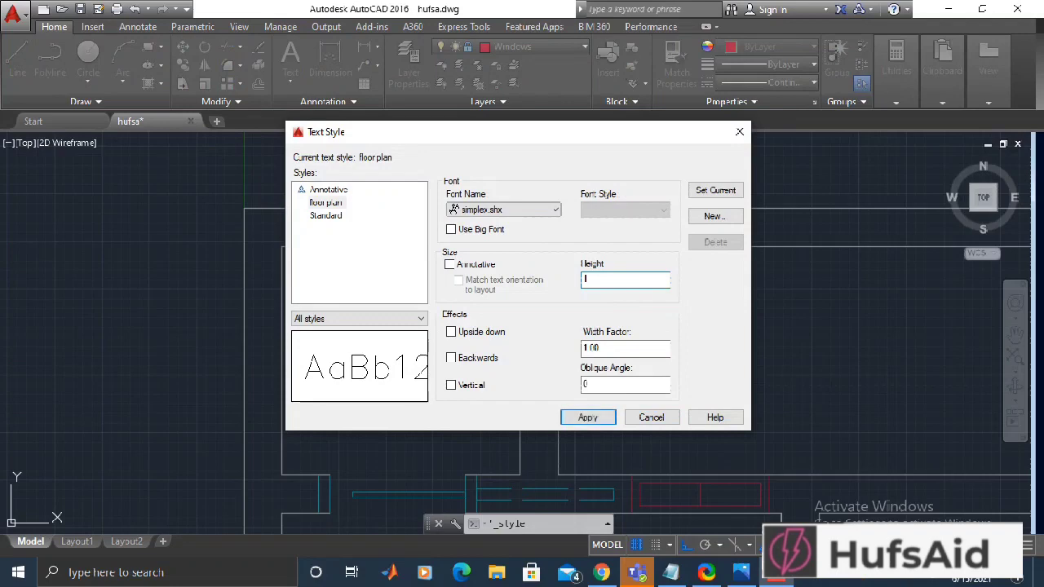
{"action": "left_click", "coordinate": [589, 417]}
{"action": "left_click", "coordinate": [651, 416]}
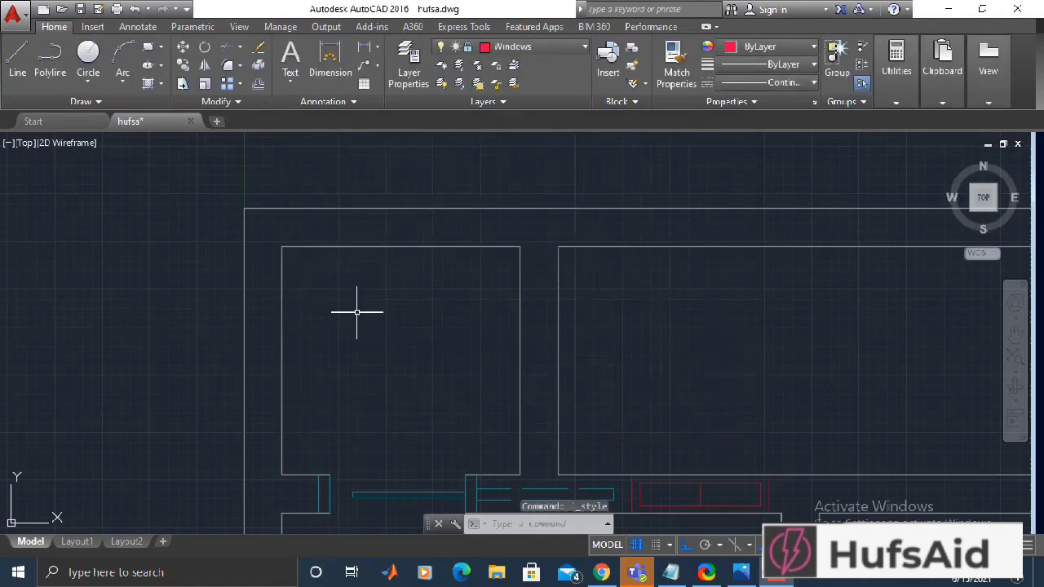
- Place the single-line text "washroom" in the small upper-left room with the default rotation angle
{"action": "left_click", "coordinate": [291, 79]}
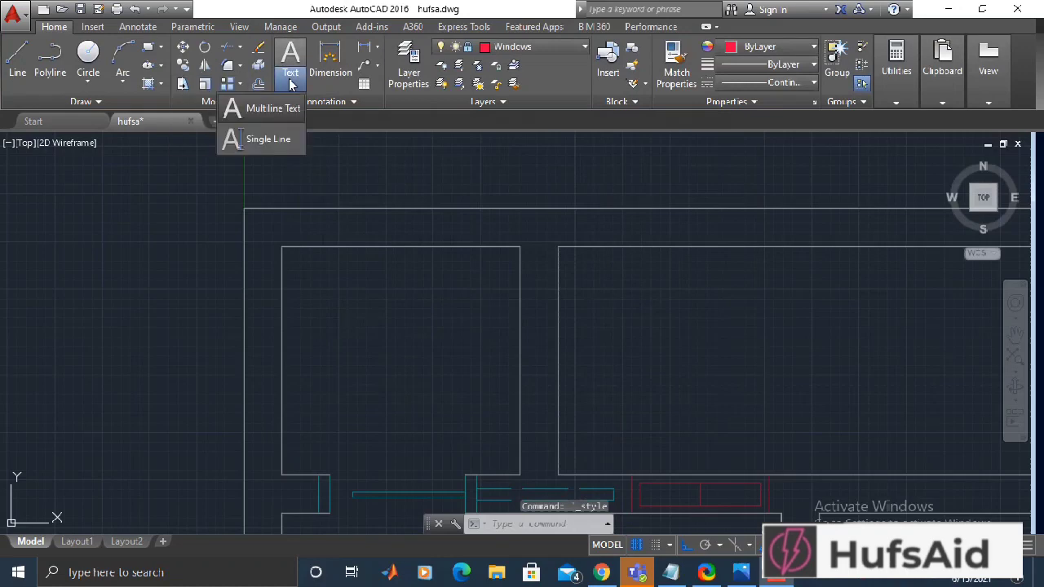
{"action": "left_click", "coordinate": [267, 139]}
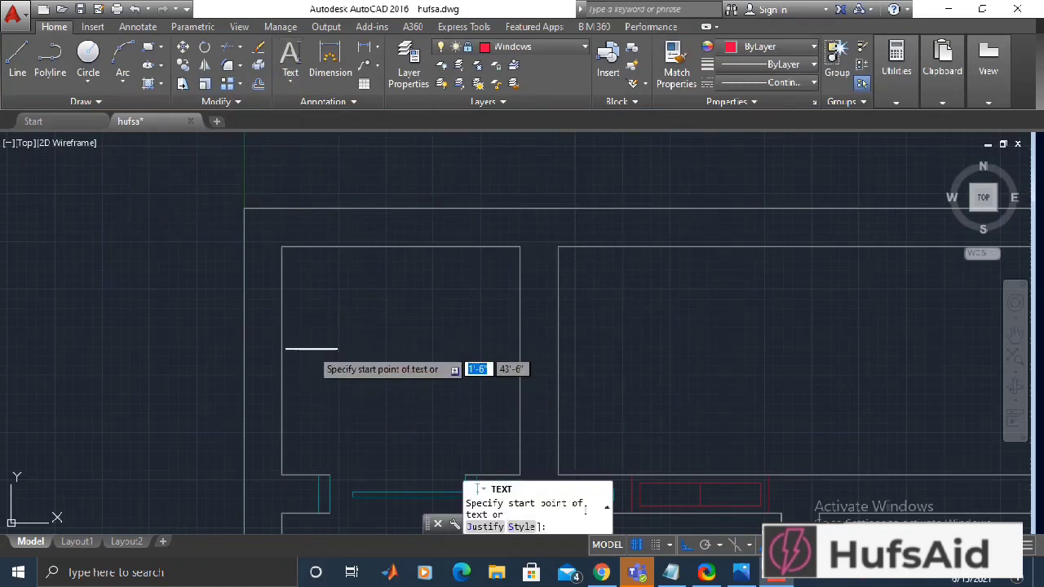
{"action": "left_click", "coordinate": [317, 326]}
{"action": "key", "text": "Return"}
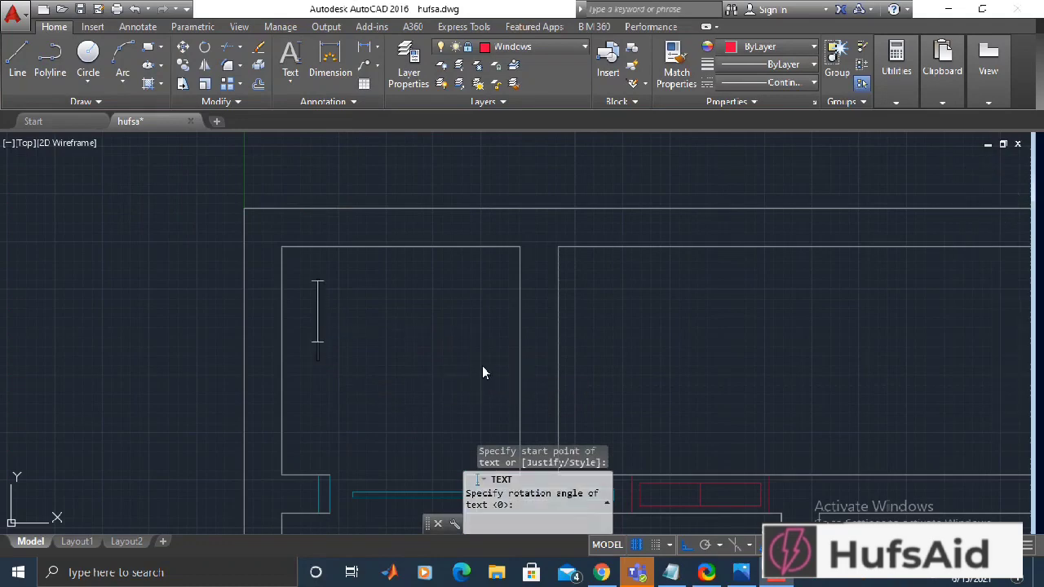
{"action": "type", "text": "washroom"}
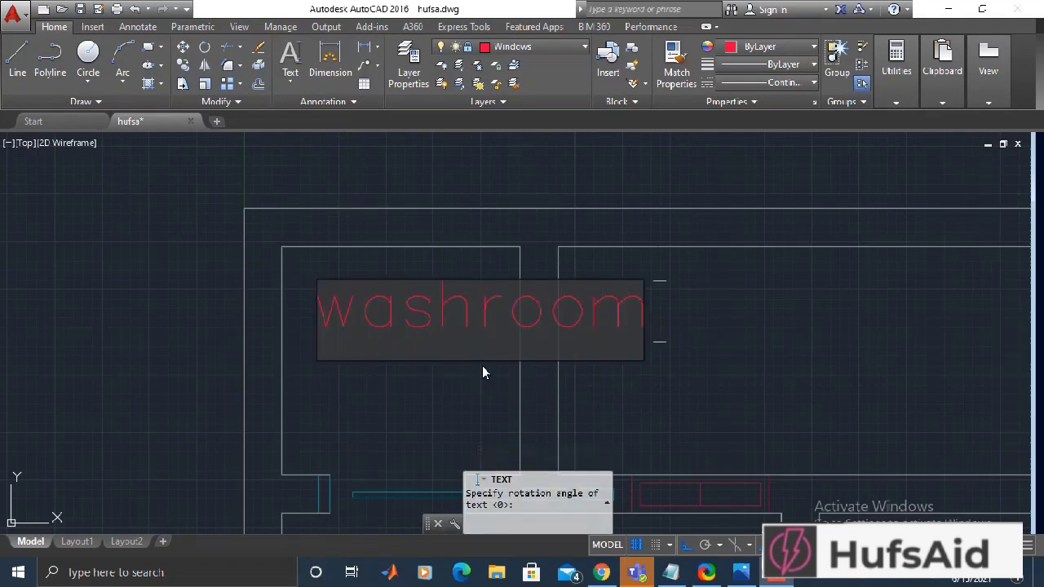
{"action": "left_click", "coordinate": [721, 361]}
{"action": "key", "text": "Escape"}
{"action": "scroll", "coordinate": [745, 367], "scroll_direction": "down", "scroll_amount": 2}
- Unlock the Windows layer and make the text layer current
{"action": "left_click", "coordinate": [539, 342]}
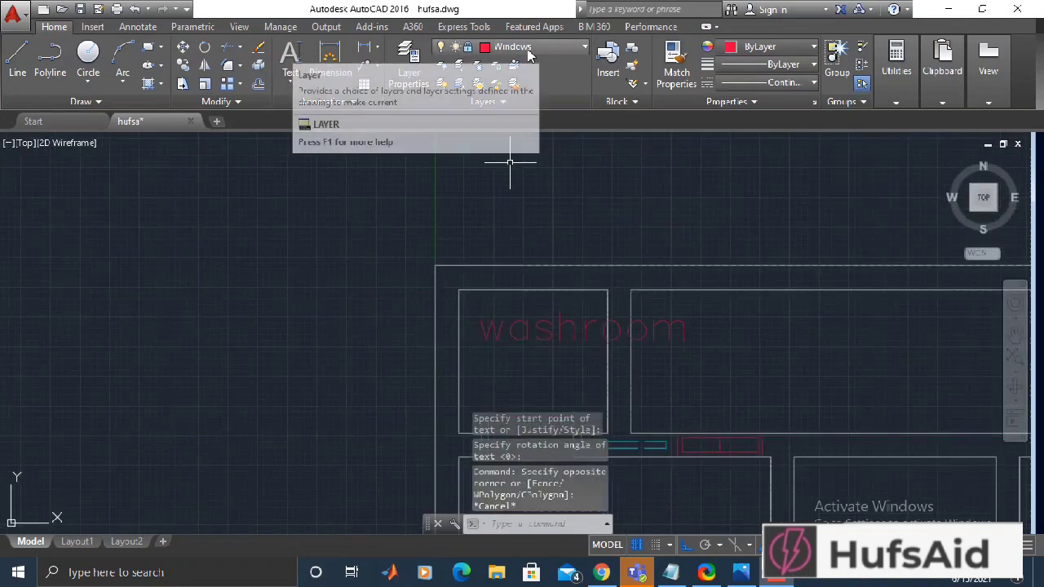
{"action": "left_click", "coordinate": [530, 46]}
{"action": "left_click", "coordinate": [471, 102]}
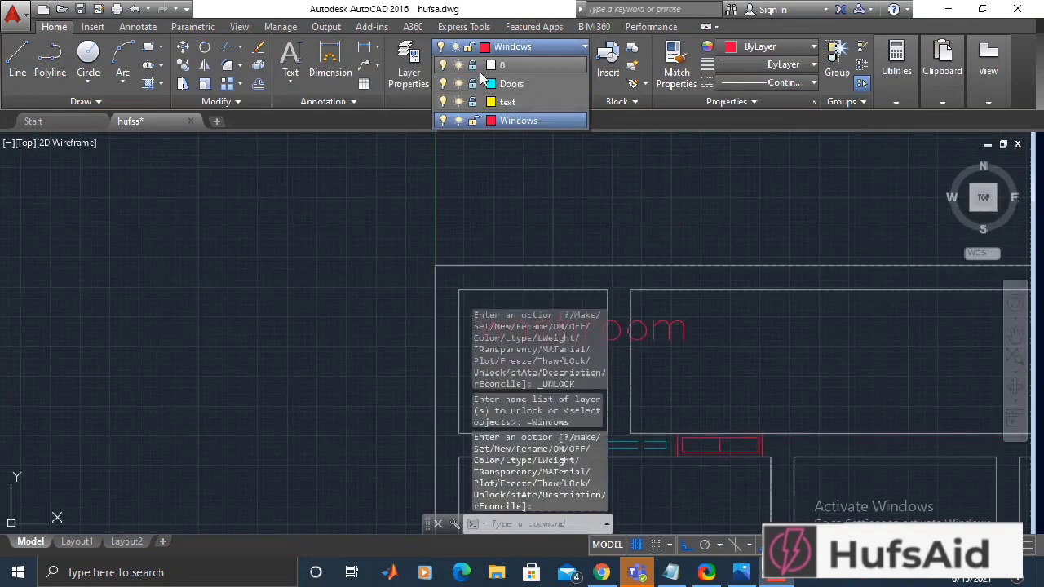
{"action": "left_click", "coordinate": [490, 102]}
{"action": "key", "text": "Escape"}
{"action": "left_click", "coordinate": [522, 102]}
{"action": "left_click", "coordinate": [550, 47]}
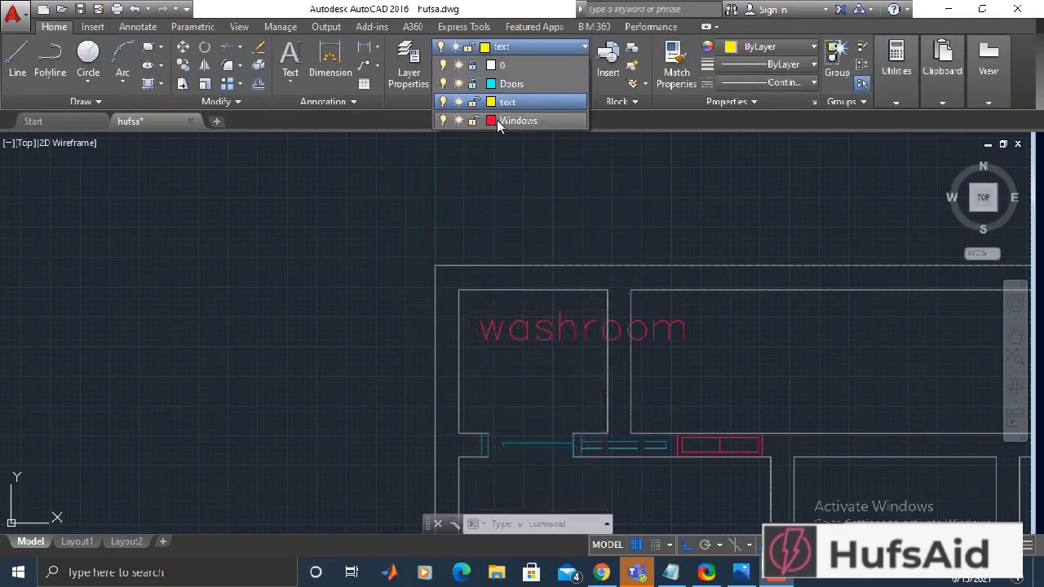
- Move the washroom label to the text layer and lock the Windows layer
{"action": "left_click", "coordinate": [558, 318]}
{"action": "left_click", "coordinate": [676, 323]}
{"action": "left_click", "coordinate": [540, 49]}
{"action": "left_click", "coordinate": [520, 101]}
{"action": "left_click", "coordinate": [536, 47]}
{"action": "left_click", "coordinate": [473, 121]}
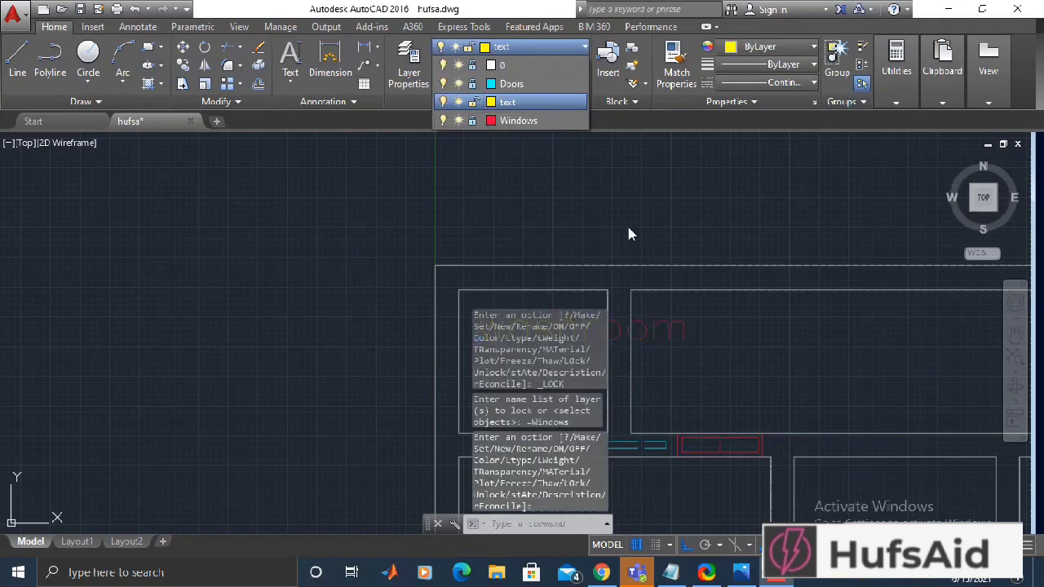
- Try width factors of 0.5 and 0.1 for the floor plan text style and return it to 1
{"action": "scroll", "coordinate": [706, 296], "scroll_direction": "down", "scroll_amount": 4}
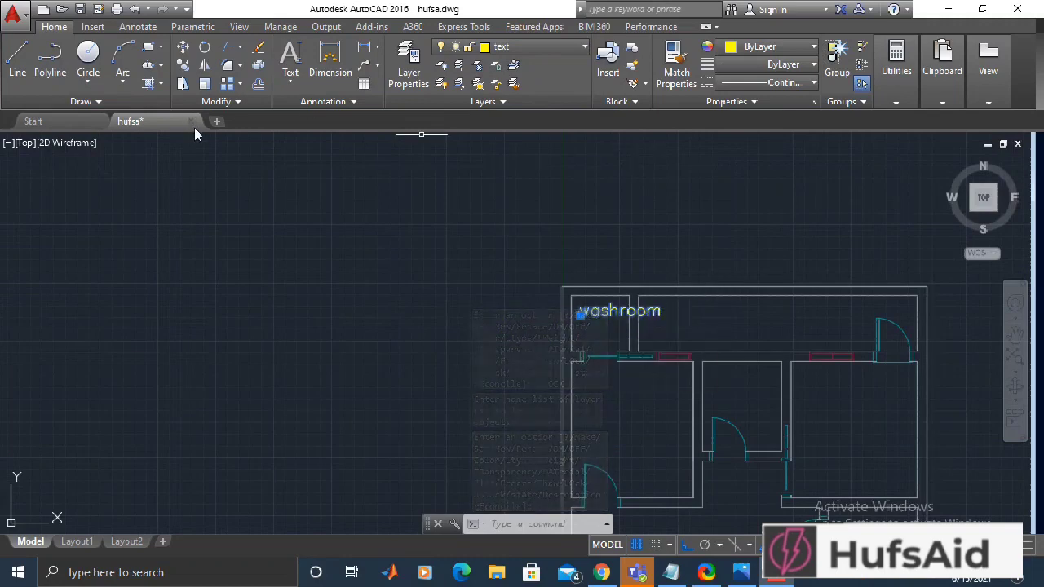
{"action": "left_click", "coordinate": [298, 101]}
{"action": "left_click", "coordinate": [216, 120]}
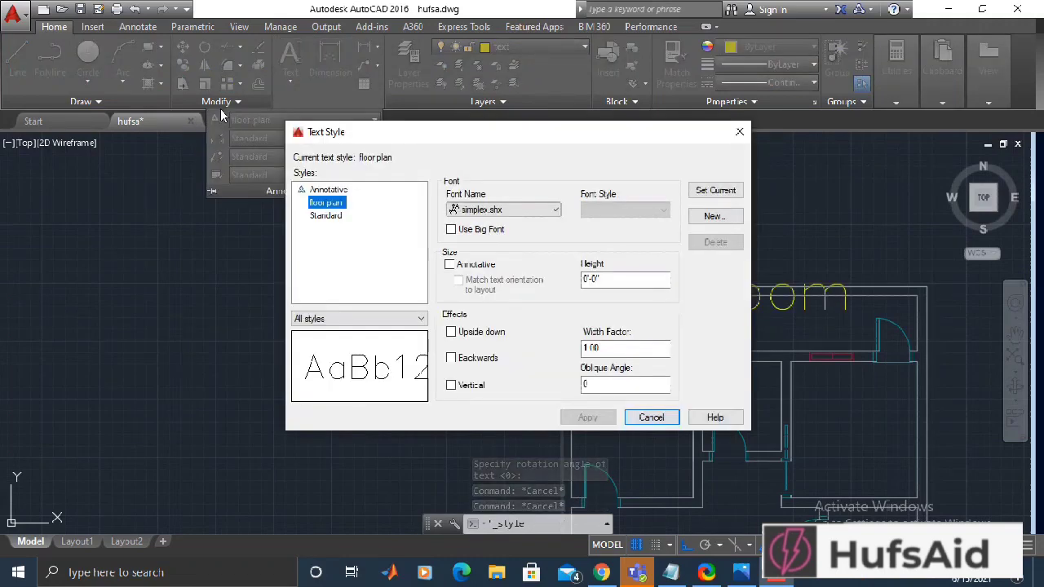
{"action": "left_click", "coordinate": [622, 346]}
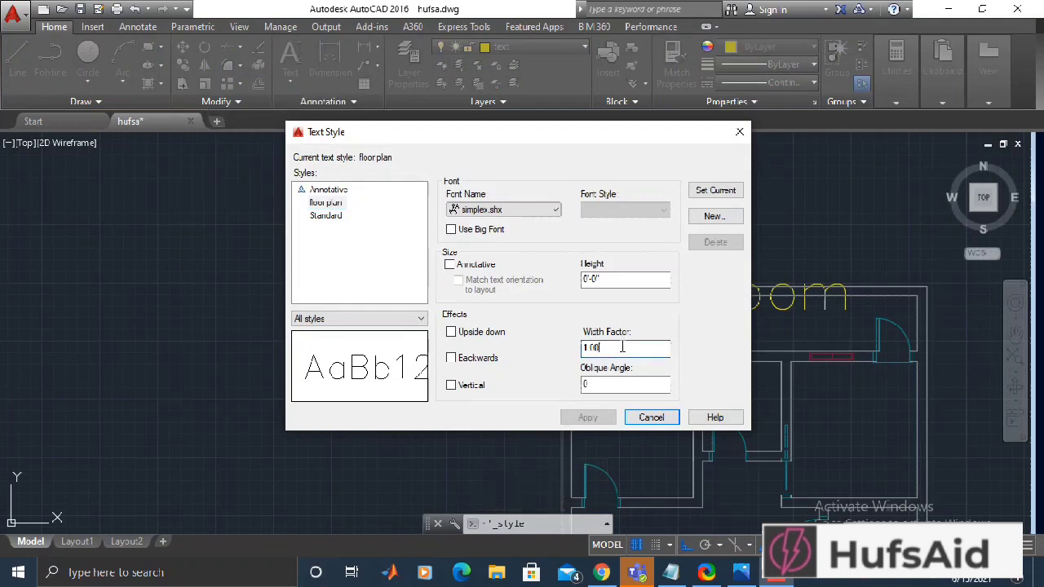
{"action": "double_click", "coordinate": [616, 346]}
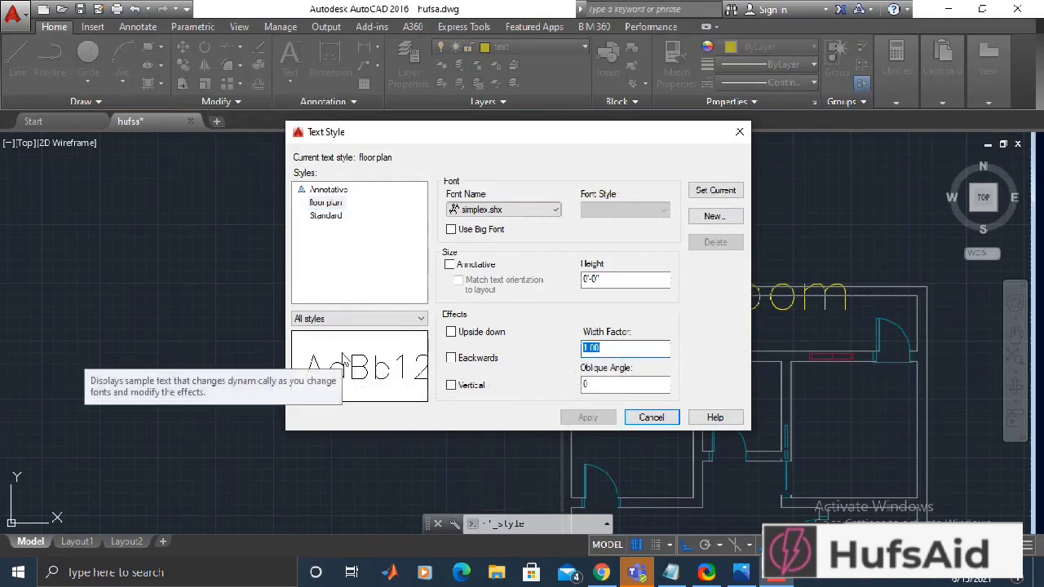
{"action": "type", "text": "0.5"}
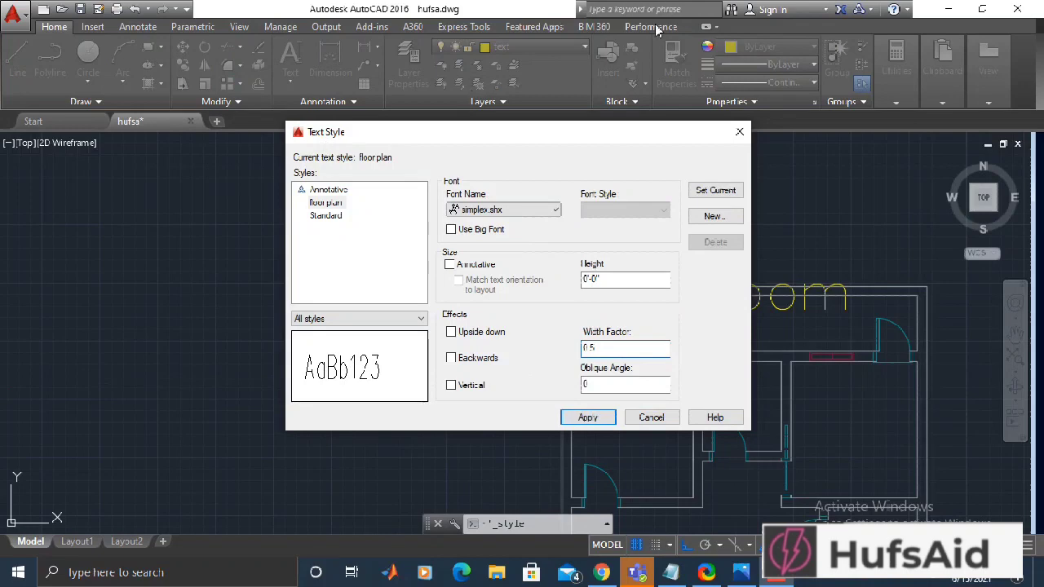
{"action": "key", "text": "Return"}
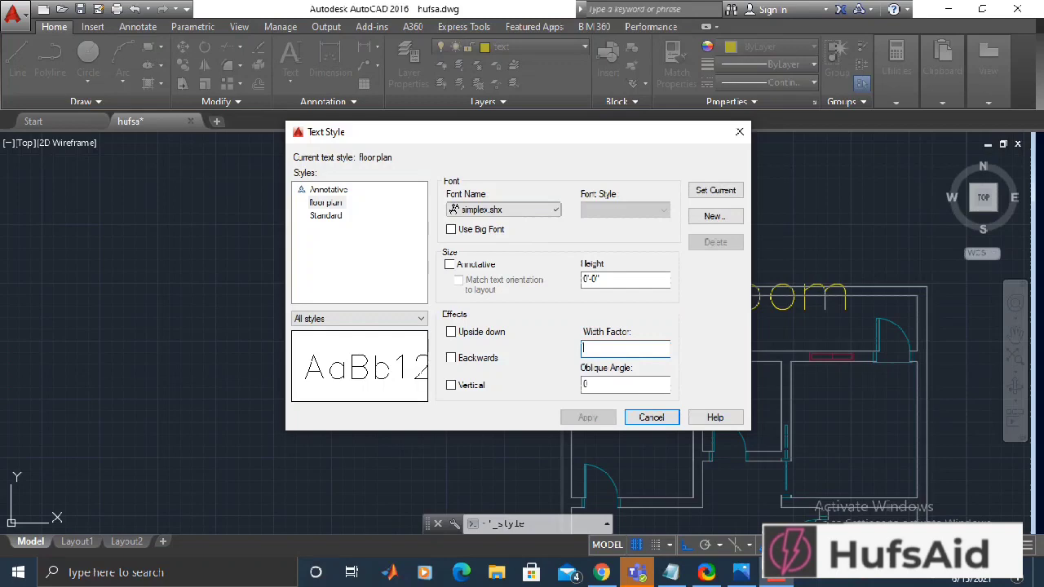
{"action": "type", "text": ".1"}
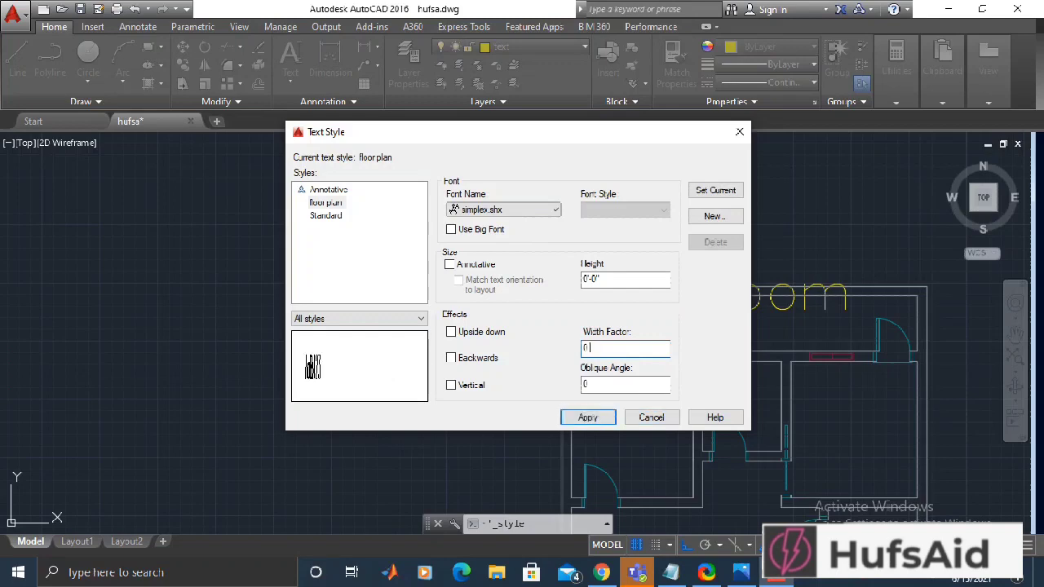
{"action": "type", "text": "5"}
{"action": "type", "text": "1"}
{"action": "key", "text": "Return"}
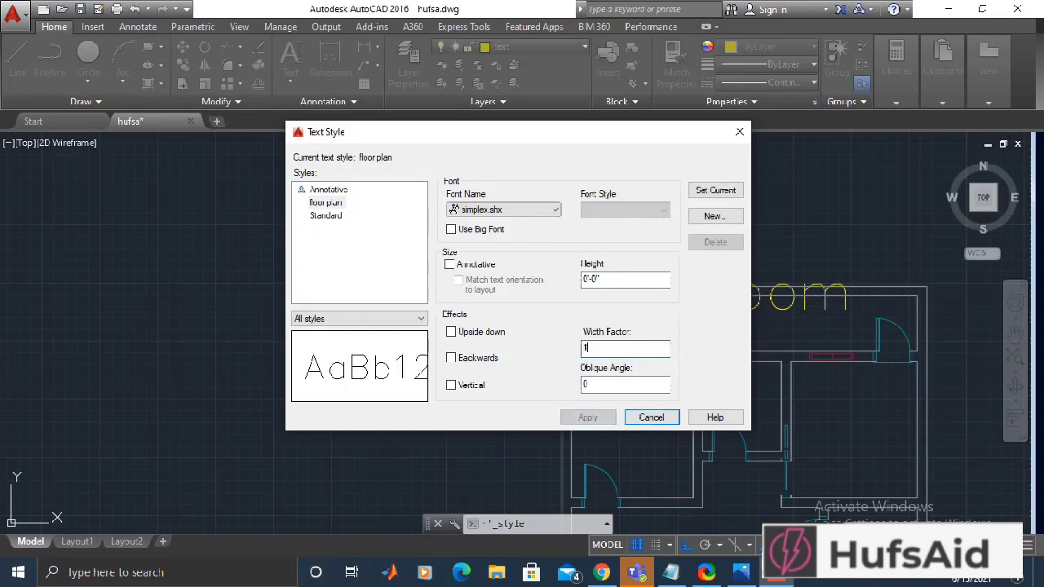
- Make the floor plan text style annotative with a paper text height of 0.5'
{"action": "left_click", "coordinate": [609, 279]}
{"action": "left_click_drag", "start_coordinate": [608, 279], "coordinate": [519, 274]}
{"action": "type", "text": "1"}
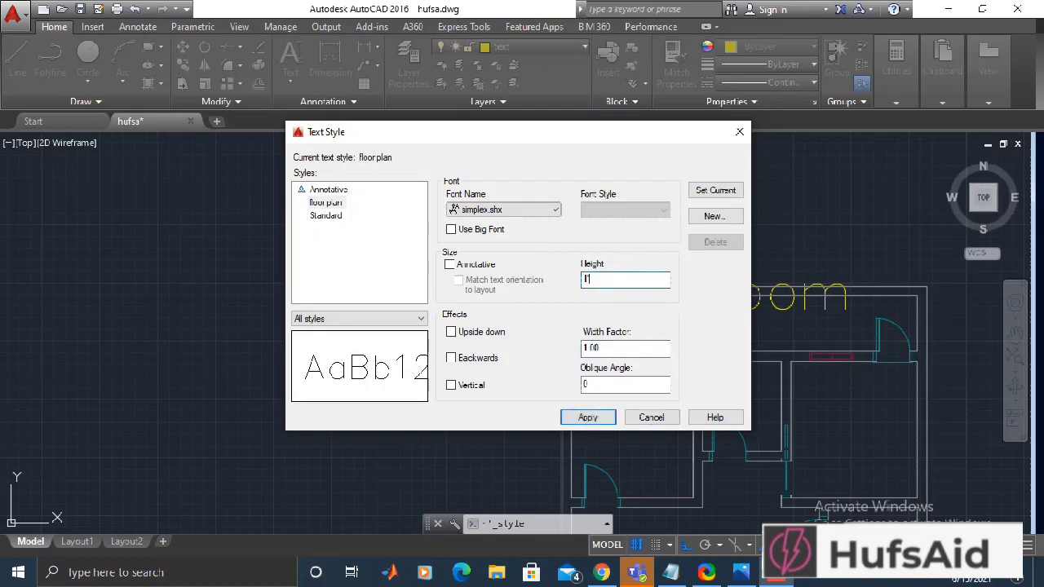
{"action": "left_click", "coordinate": [449, 264]}
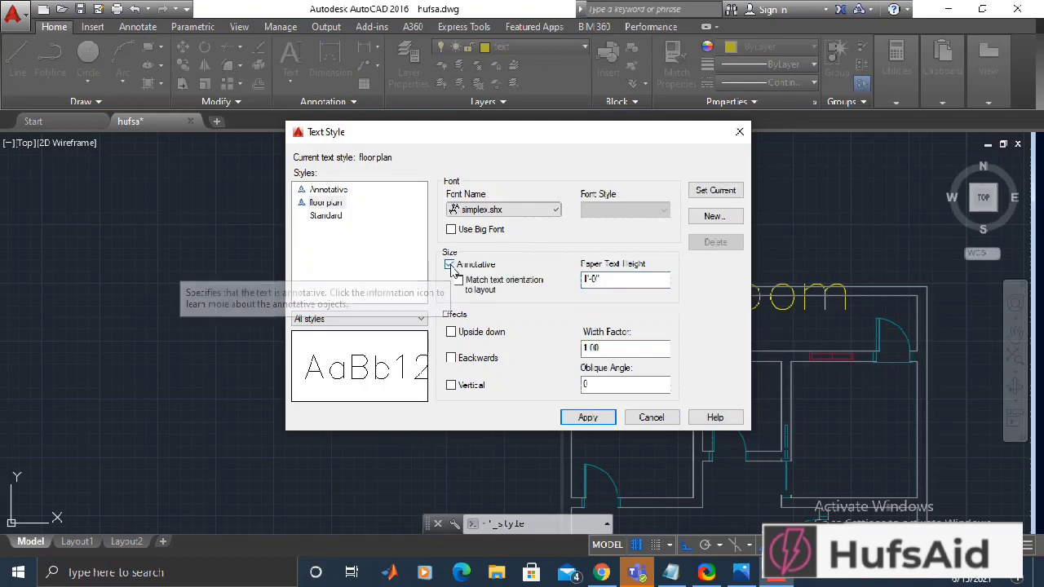
{"action": "left_click_drag", "start_coordinate": [621, 279], "coordinate": [581, 279]}
{"action": "type", "text": "0."}
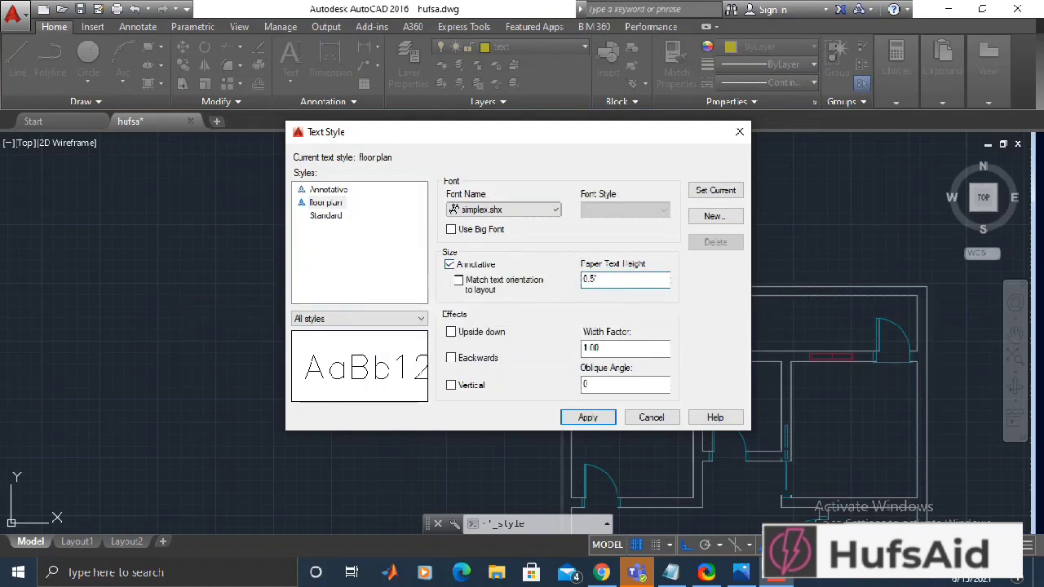
{"action": "type", "text": "5"}
{"action": "left_click", "coordinate": [588, 416]}
{"action": "left_click", "coordinate": [656, 417]}
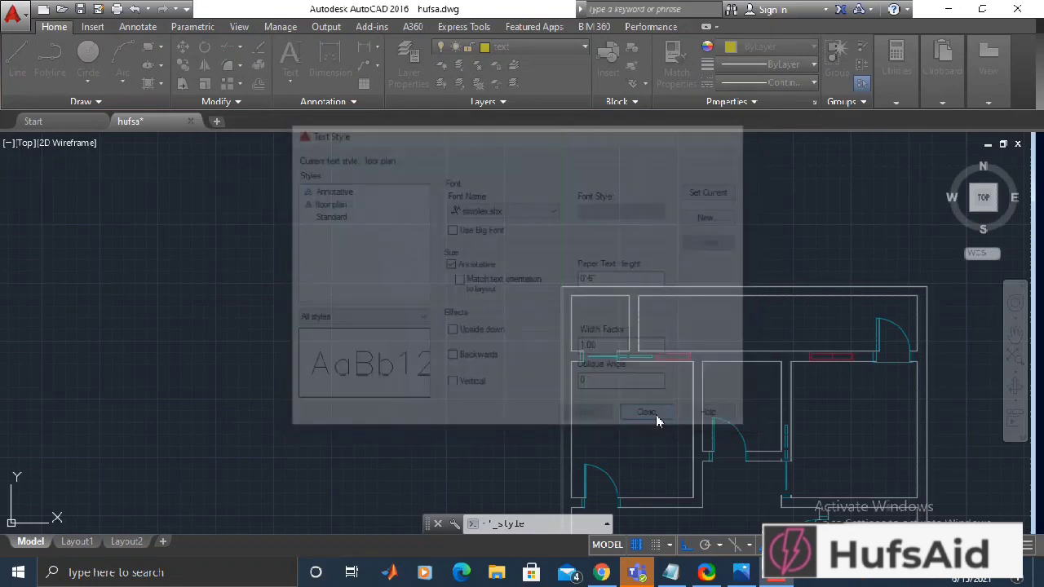
- Place the single-line text label "washroom" with the default rotation in the small corner room above the left bedroom
{"action": "left_click", "coordinate": [291, 61]}
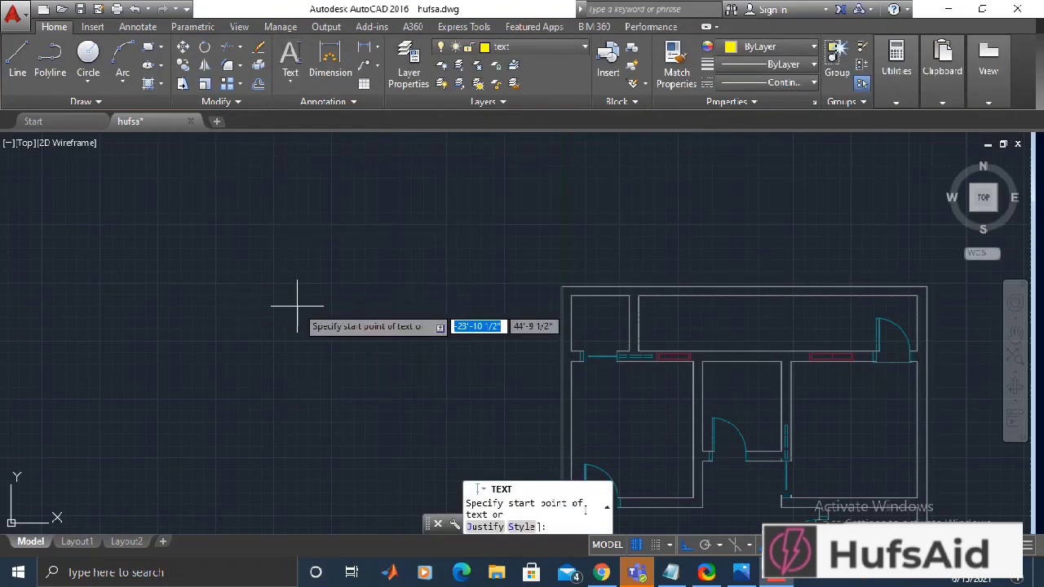
{"action": "left_click", "coordinate": [574, 319]}
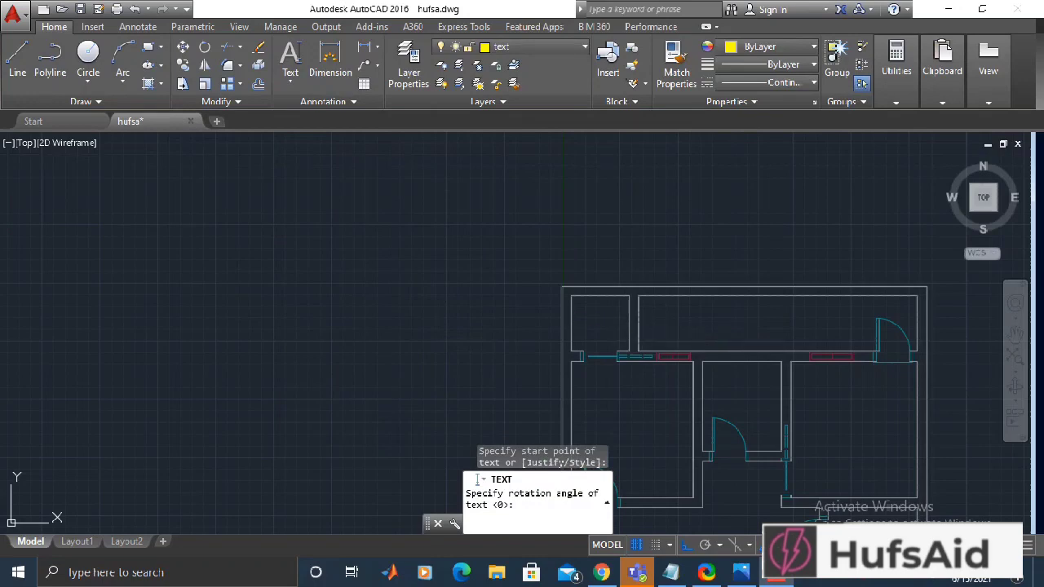
{"action": "key", "text": "Return"}
{"action": "type", "text": "washroom"}
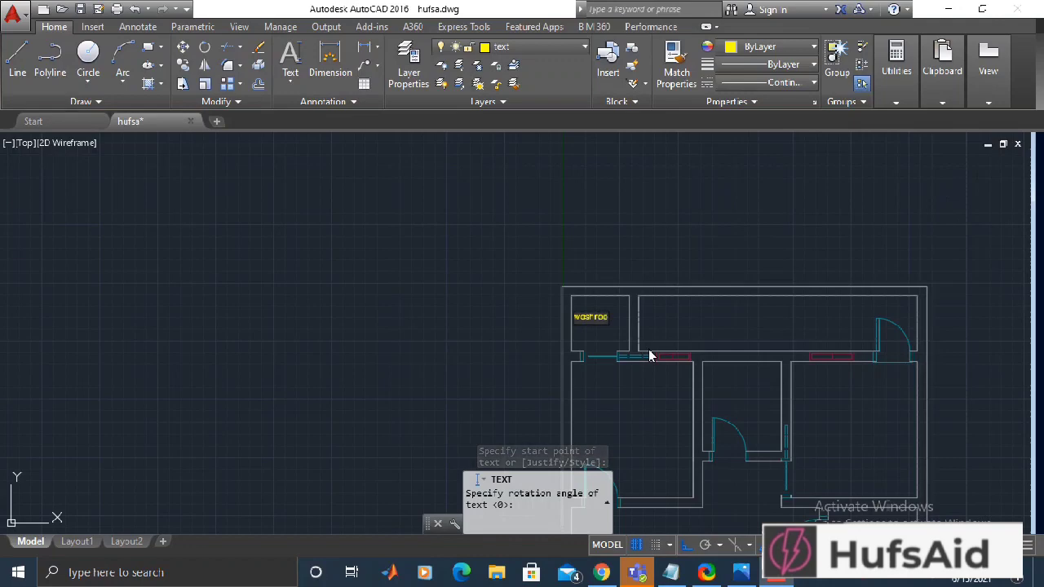
- Label the large room below the corner washroom as "Bedroom 1"
{"action": "left_click", "coordinate": [630, 441]}
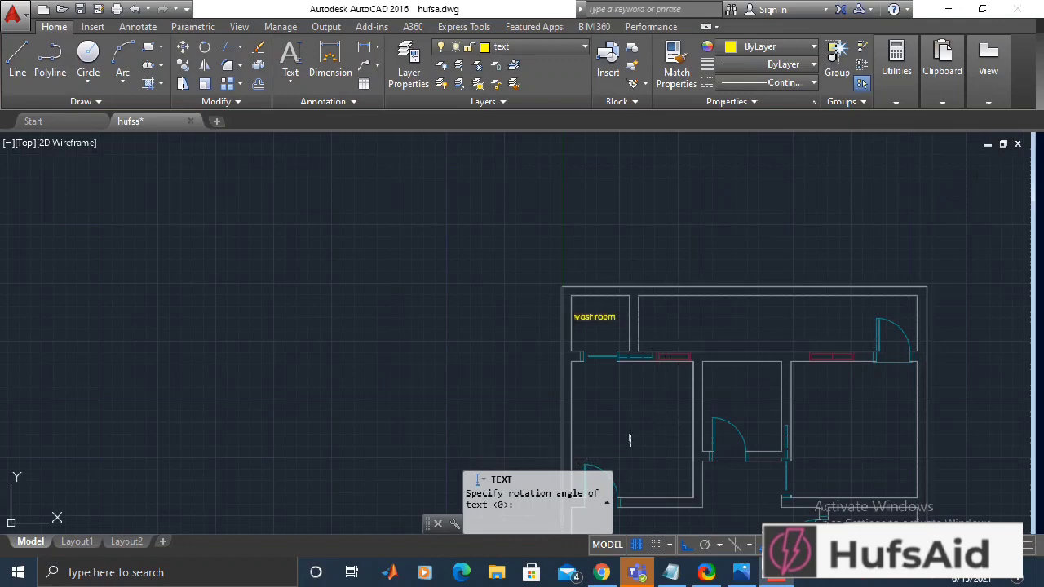
{"action": "scroll", "coordinate": [627, 421], "scroll_direction": "down", "scroll_amount": 4}
{"action": "middle_click_drag", "start_coordinate": [609, 403], "coordinate": [474, 301]}
{"action": "scroll", "coordinate": [478, 292], "scroll_direction": "up", "scroll_amount": 4}
{"action": "scroll", "coordinate": [479, 293], "scroll_direction": "up", "scroll_amount": 2}
{"action": "type", "text": "Bedr"}
{"action": "key", "text": "BackSpace"}
{"action": "key", "text": "BackSpace"}
{"action": "type", "text": "Eddr"}
{"action": "key", "text": "BackSpace"}
{"action": "key", "text": "BackSpace"}
{"action": "key", "text": "BackSpace"}
{"action": "type", "text": "edroom 1"}
{"action": "key", "text": "Return"}
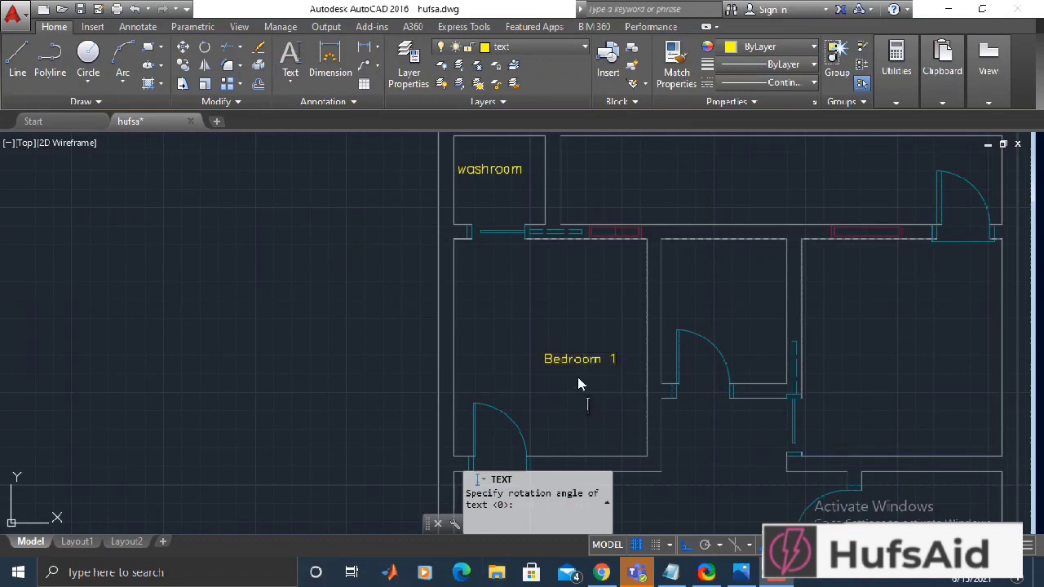
- Label the large room on the plan's right side "Bedroom 2" and the room between the bedrooms "washroom main"
{"action": "type", "text": "Bedroom 2"}
{"action": "left_click", "coordinate": [686, 298]}
{"action": "type", "text": "washroom "}
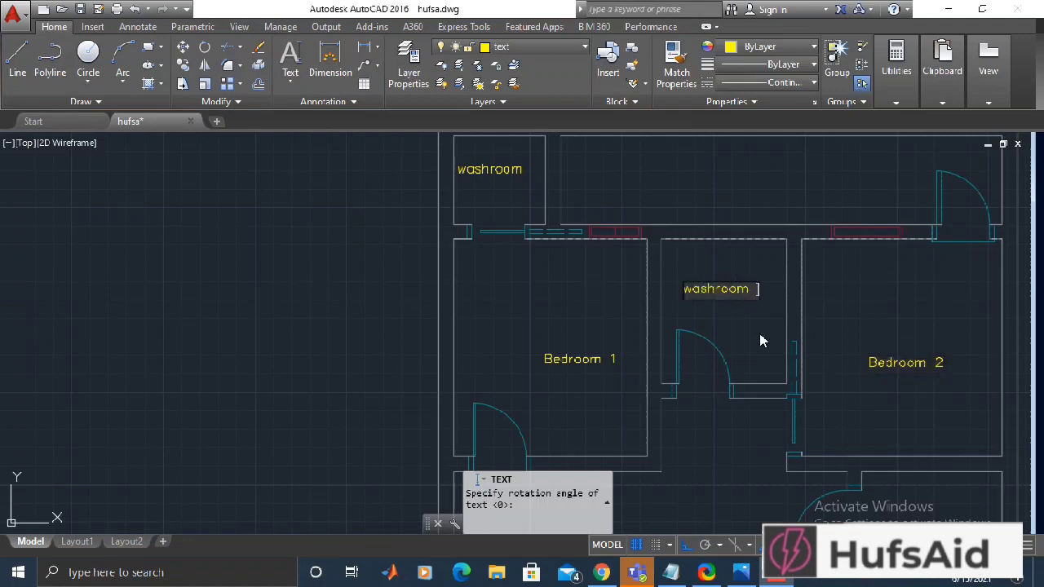
{"action": "type", "text": "main"}
- Label the central living space "Main Hall" and the room beside it "Kitchen", and finish the text command
{"action": "left_click", "coordinate": [752, 329]}
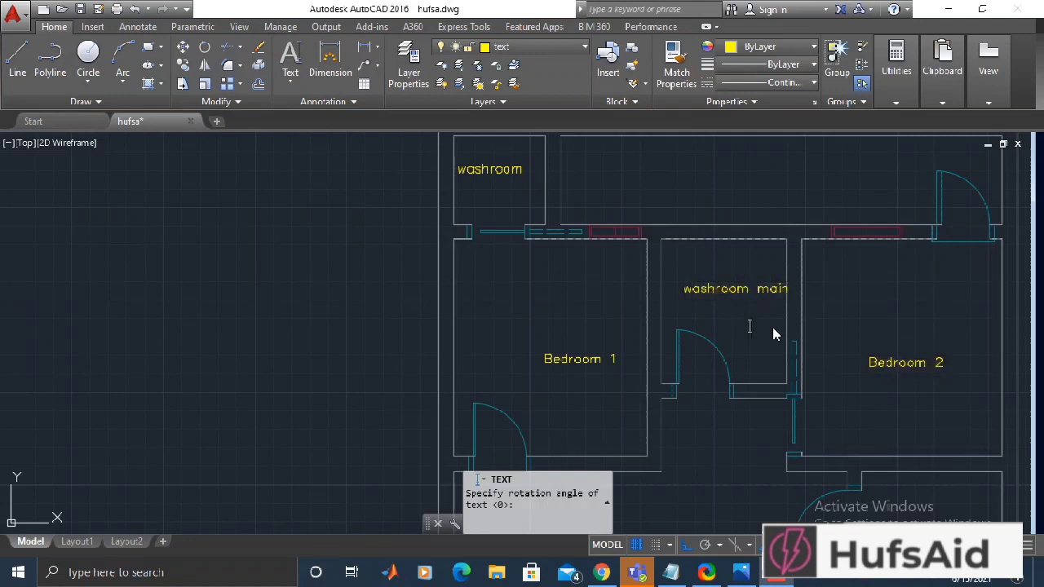
{"action": "scroll", "coordinate": [773, 327], "scroll_direction": "down", "scroll_amount": 2}
{"action": "middle_click_drag", "start_coordinate": [757, 327], "coordinate": [722, 175]}
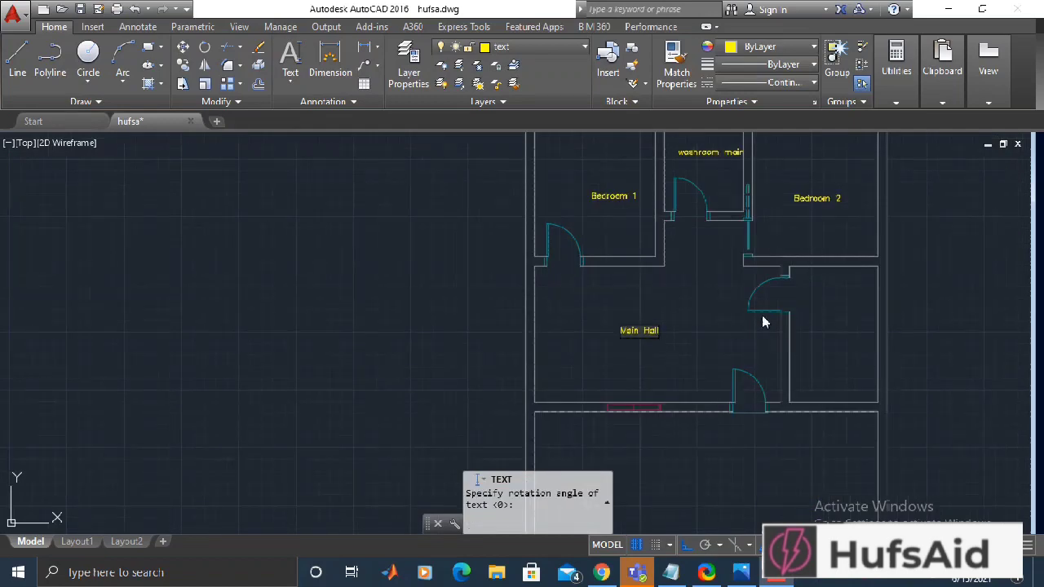
{"action": "left_click", "coordinate": [807, 332]}
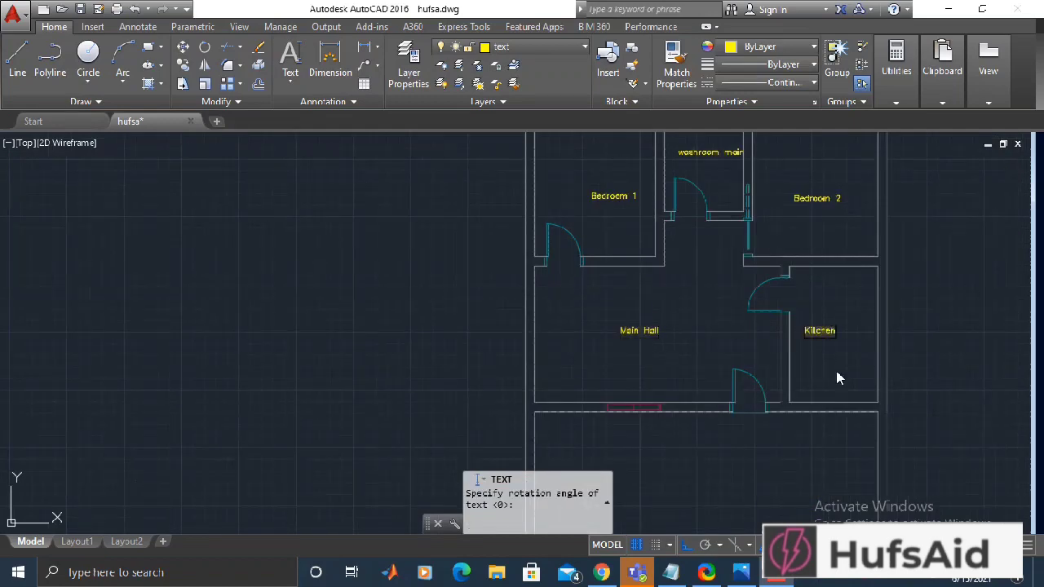
{"action": "key", "text": "Escape"}
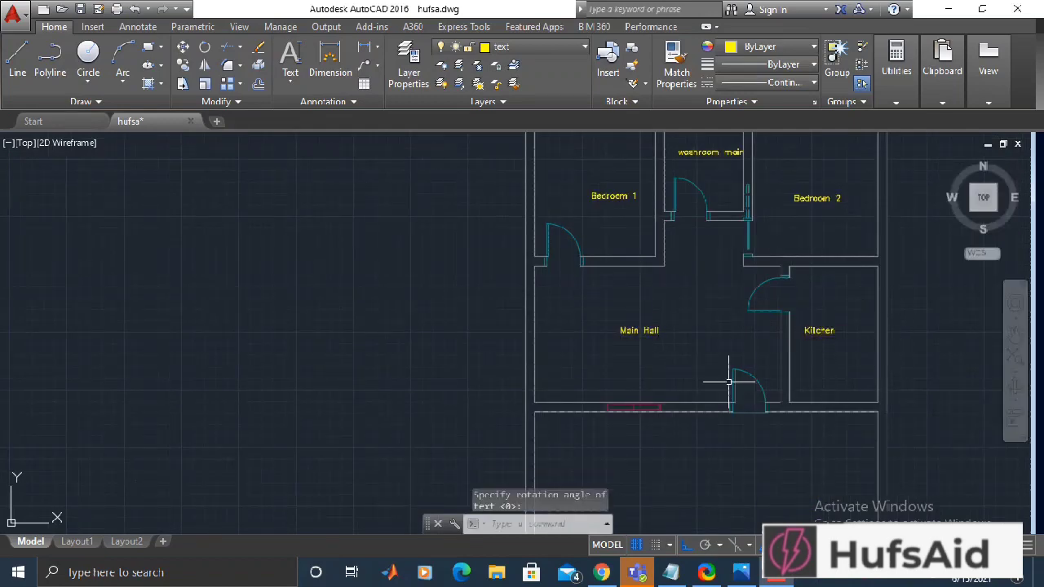
- Turn ortho off and move the Bedroom 1 label up and left towards the middle of its room
{"action": "left_click", "coordinate": [622, 217]}
{"action": "left_click", "coordinate": [596, 190]}
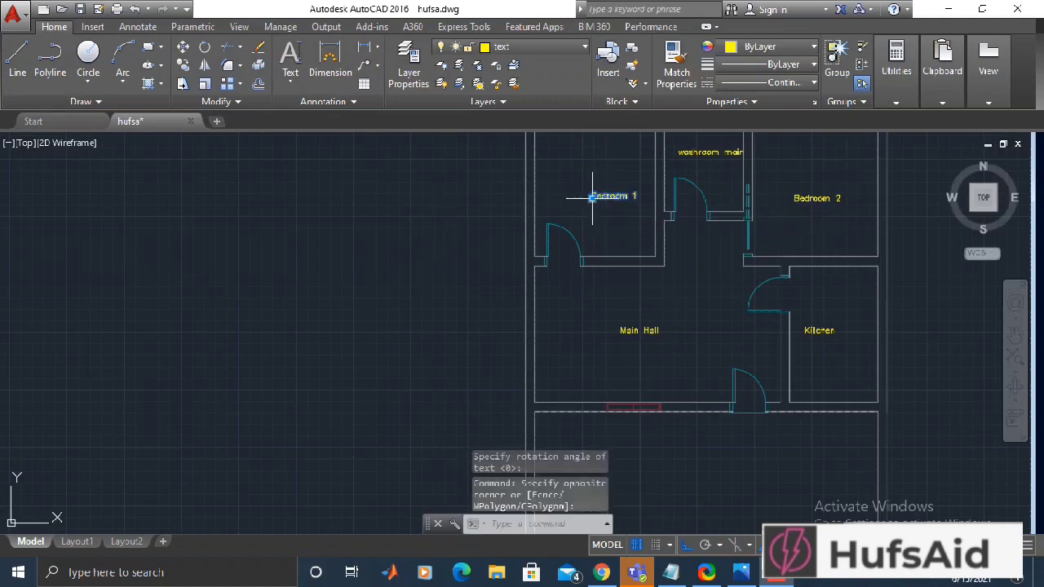
{"action": "left_click", "coordinate": [592, 198]}
{"action": "left_click", "coordinate": [685, 547]}
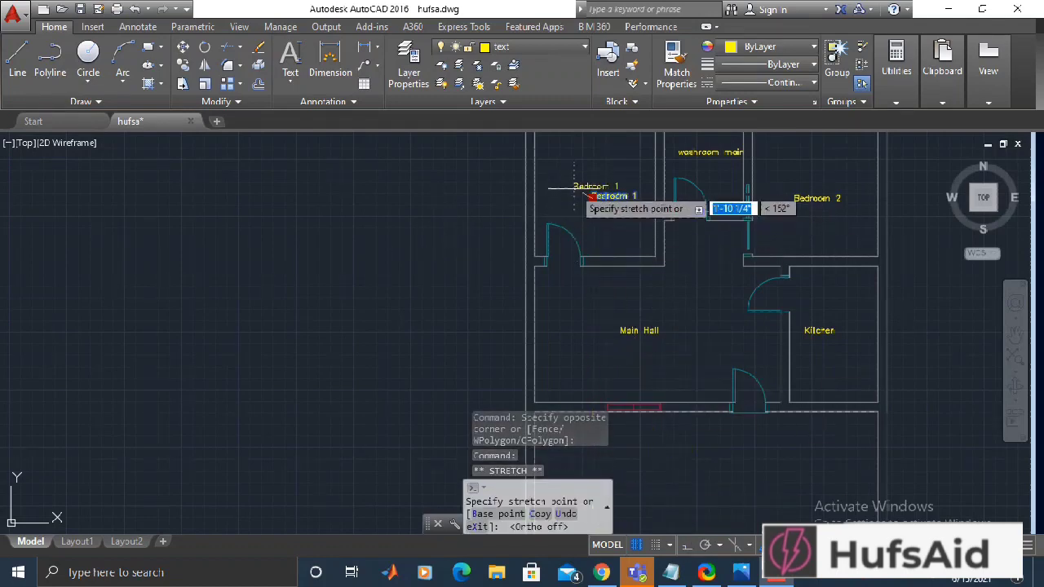
{"action": "left_click", "coordinate": [575, 181]}
- Move the Bedroom 2 label slightly upward and shift the washroom main label left to fit inside its room
{"action": "left_click", "coordinate": [796, 199]}
{"action": "left_click", "coordinate": [795, 200]}
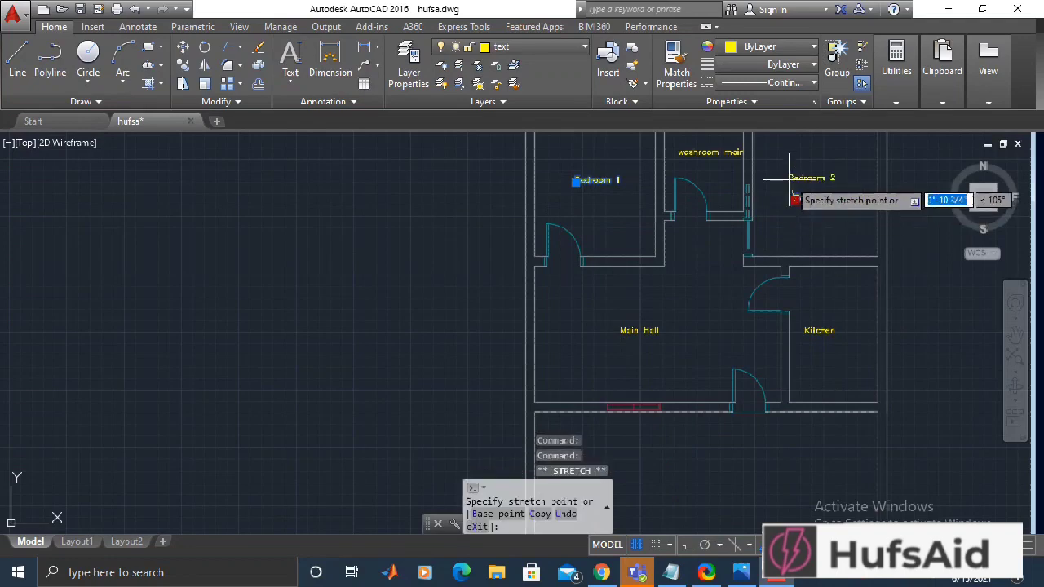
{"action": "left_click", "coordinate": [790, 180]}
{"action": "left_click", "coordinate": [688, 153]}
{"action": "left_click", "coordinate": [678, 154]}
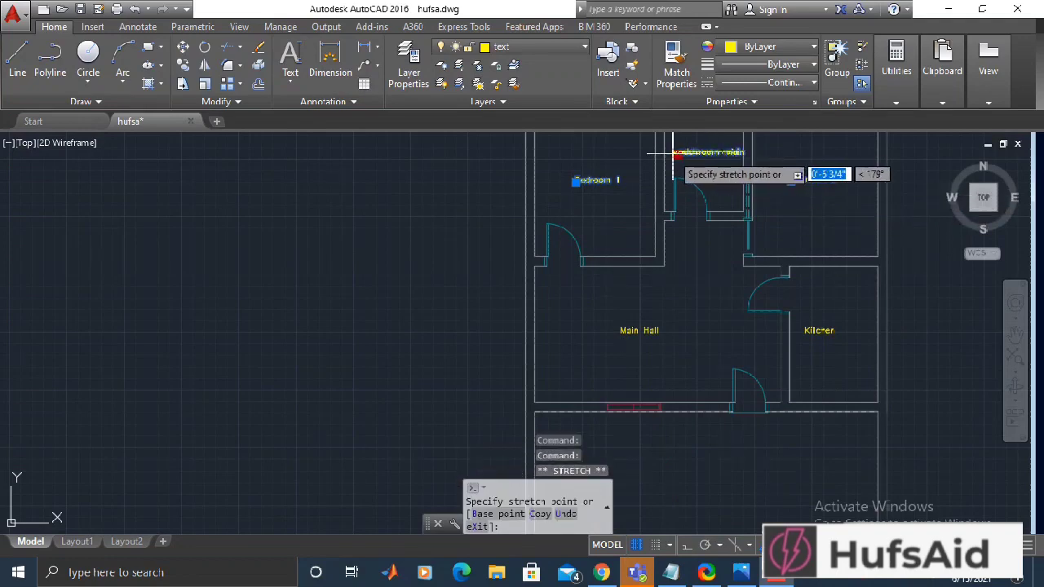
{"action": "left_click", "coordinate": [672, 153]}
- Move the Kitchen label slightly to the right, closer to the middle of its room
{"action": "left_click", "coordinate": [818, 330]}
{"action": "left_click", "coordinate": [806, 332]}
{"action": "left_click", "coordinate": [816, 335]}
{"action": "left_click", "coordinate": [639, 330]}
{"action": "key", "text": "Escape"}
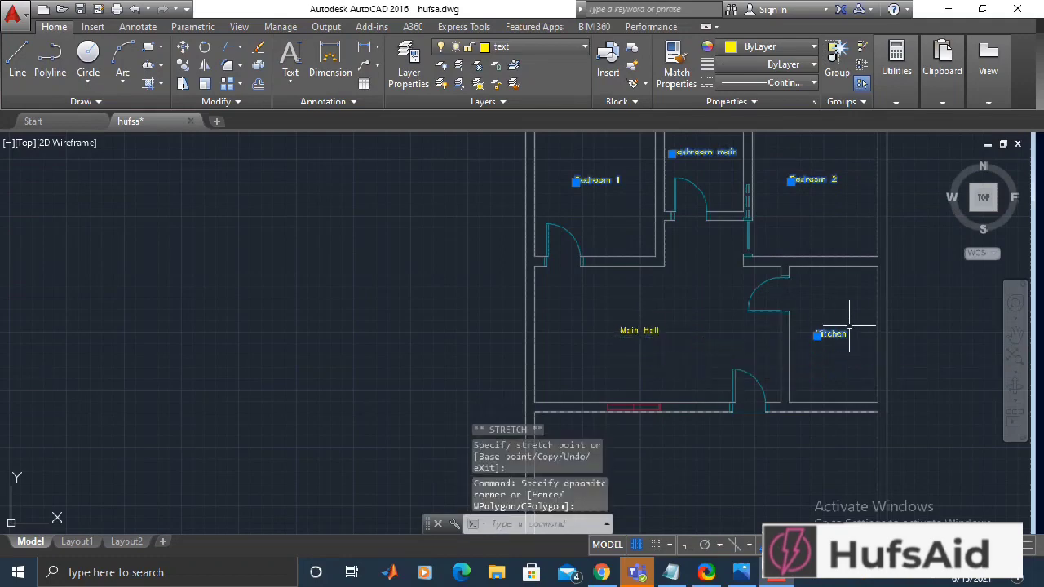
- Place the text label "Laundry Area" in the long room beside the corner washroom
{"action": "scroll", "coordinate": [844, 320], "scroll_direction": "down", "scroll_amount": 2}
{"action": "left_click", "coordinate": [288, 57]}
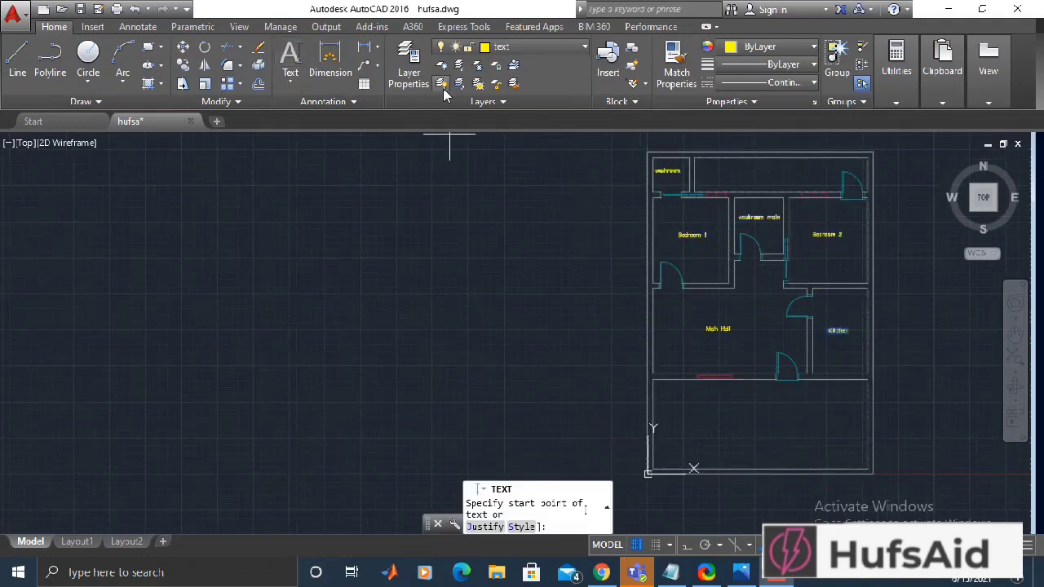
{"action": "scroll", "coordinate": [769, 187], "scroll_direction": "up", "scroll_amount": 3}
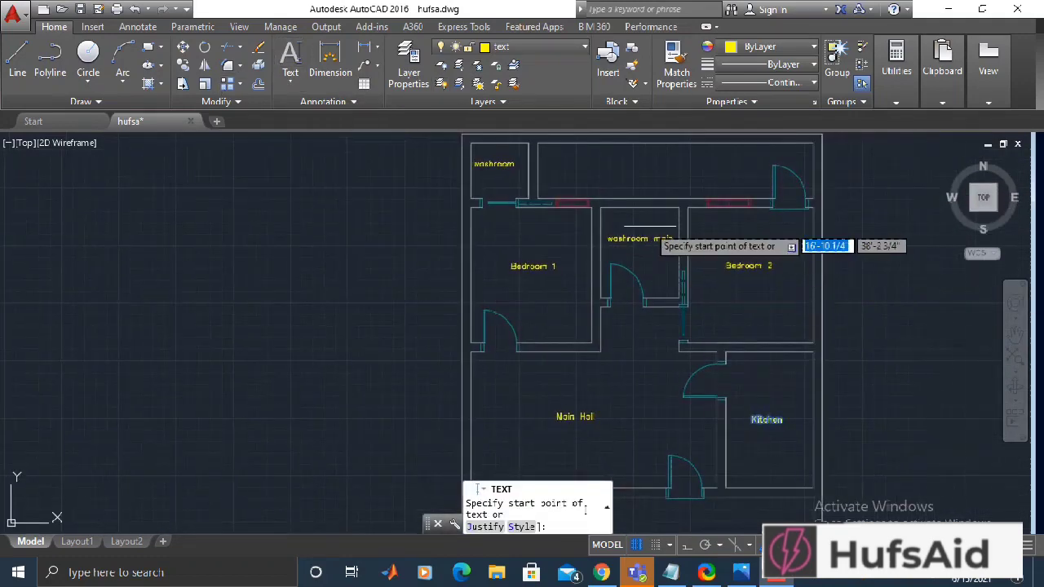
{"action": "middle_click_drag", "start_coordinate": [648, 221], "coordinate": [604, 251]}
{"action": "left_click", "coordinate": [562, 204]}
{"action": "key", "text": "Return"}
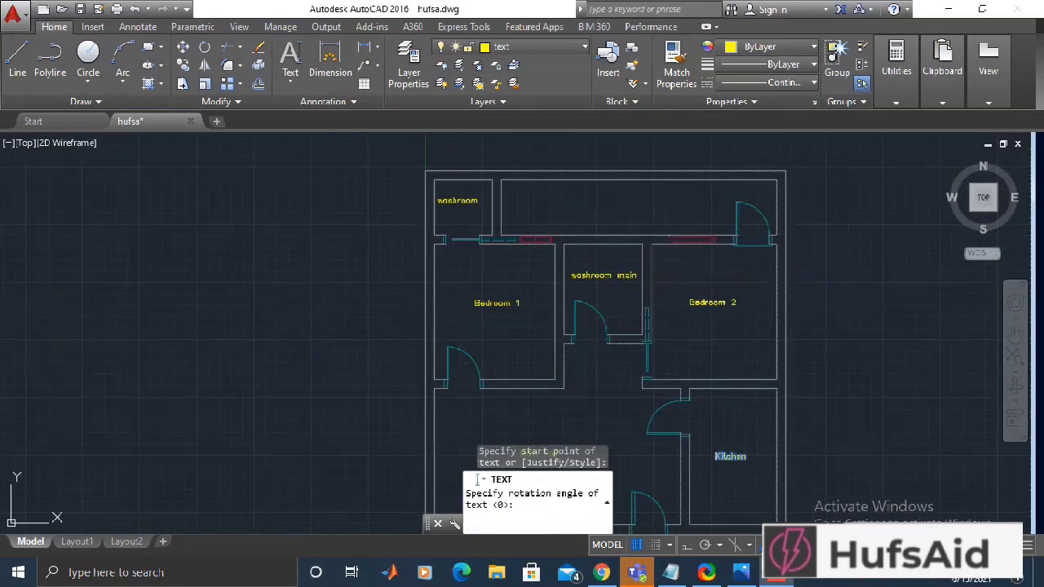
{"action": "type", "text": "Laundry Area"}
{"action": "left_click", "coordinate": [694, 208]}
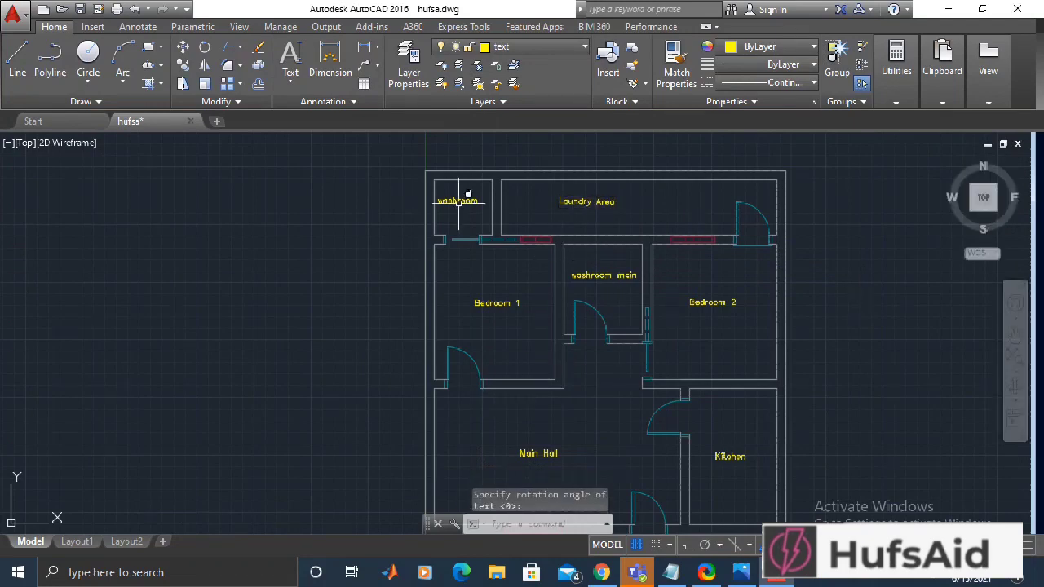
{"action": "mouse_move", "coordinate": [839, 443]}
{"action": "middle_mouse_down"}
{"action": "mouse_move", "coordinate": [754, 308]}
{"action": "mouse_move", "coordinate": [837, 377]}
{"action": "mouse_move", "coordinate": [838, 430]}
{"action": "mouse_move", "coordinate": [843, 350]}
{"action": "middle_mouse_up"}
{"action": "scroll", "coordinate": [358, 262], "scroll_direction": "down", "scroll_amount": 2}
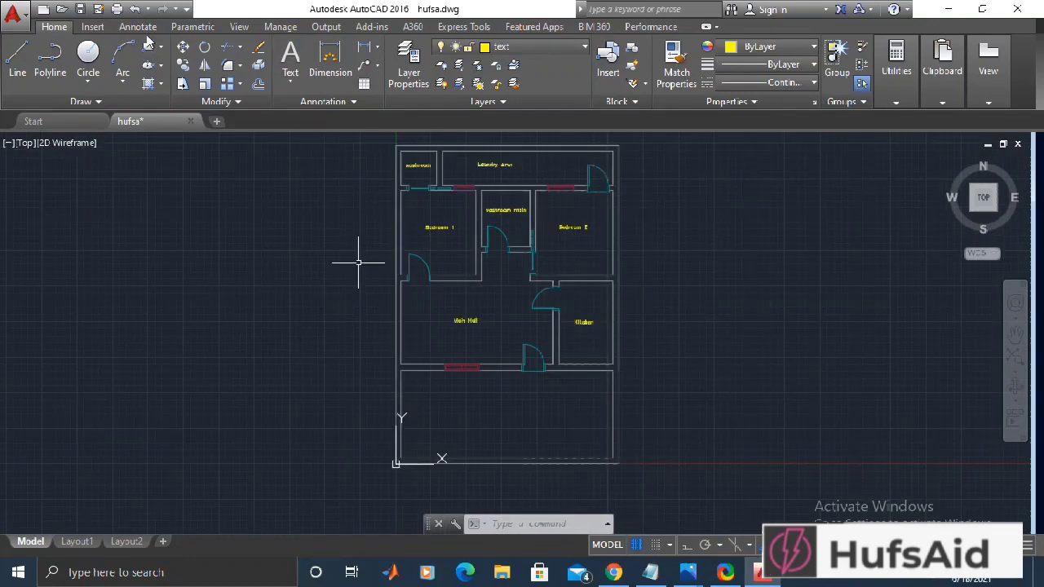
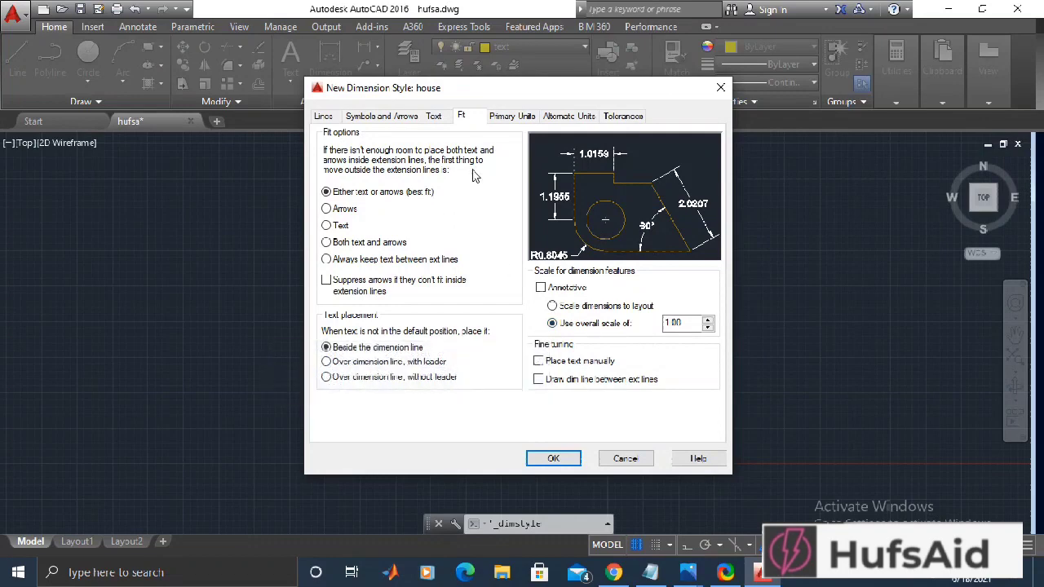
- Set the first and second arrowheads of the house dimension style to Architectural tick
{"action": "left_click", "coordinate": [323, 116]}
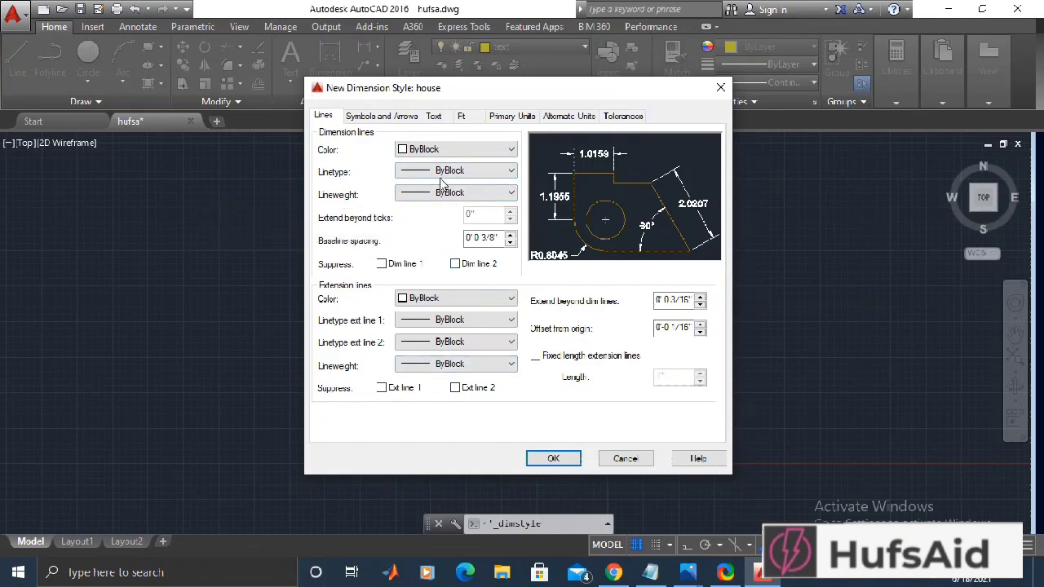
{"action": "left_click", "coordinate": [364, 118]}
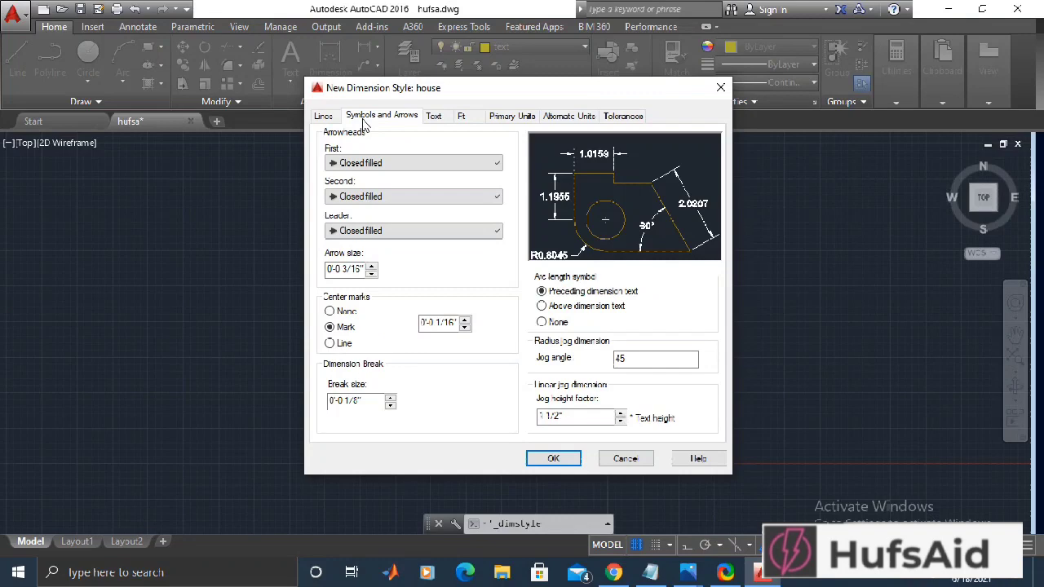
{"action": "left_click", "coordinate": [415, 162]}
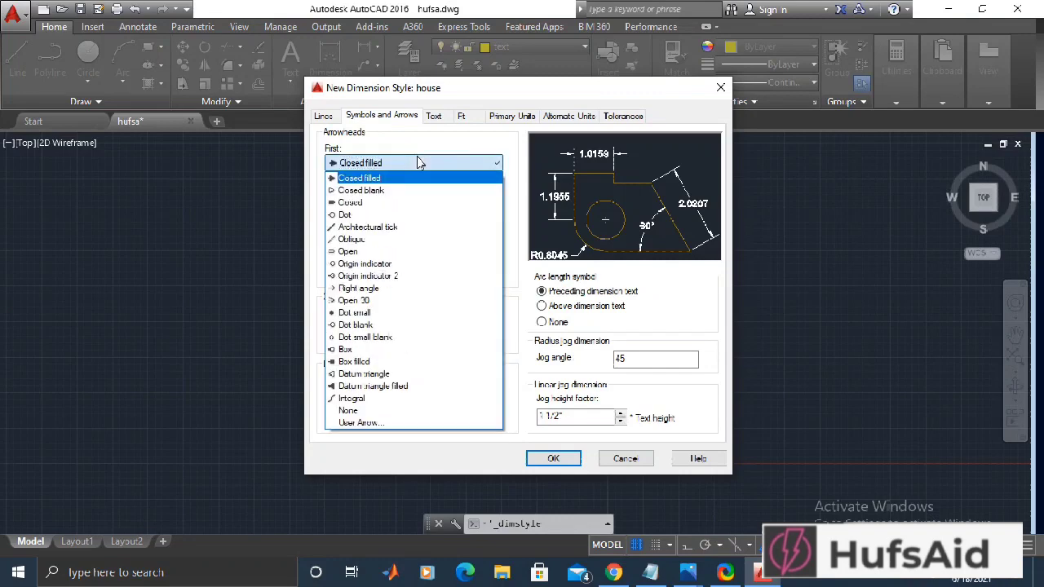
{"action": "left_click", "coordinate": [381, 227]}
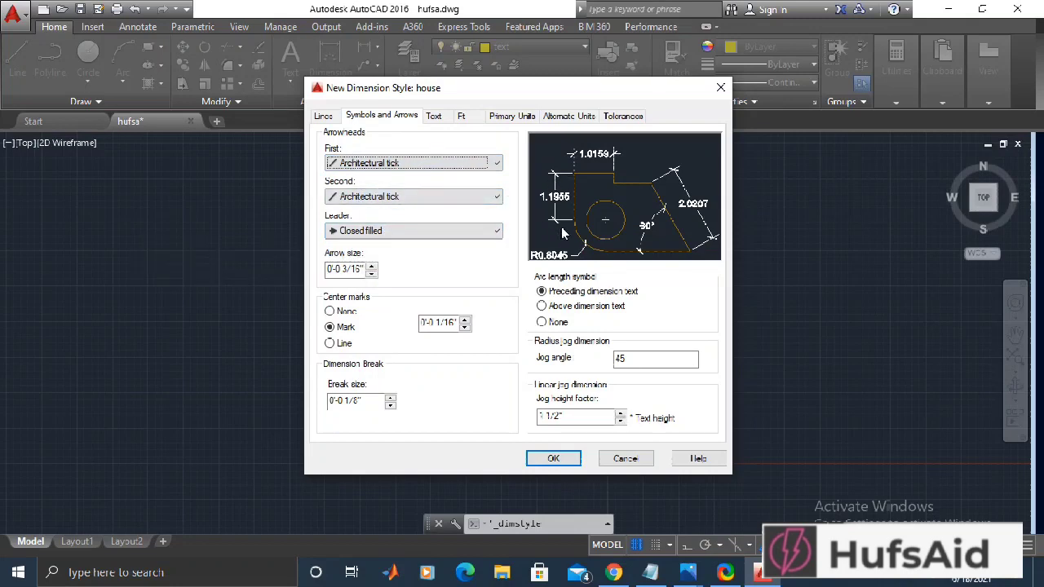
- Try the Open arrowhead for the dimension style's leader and return it to Closed filled
{"action": "left_click", "coordinate": [473, 234]}
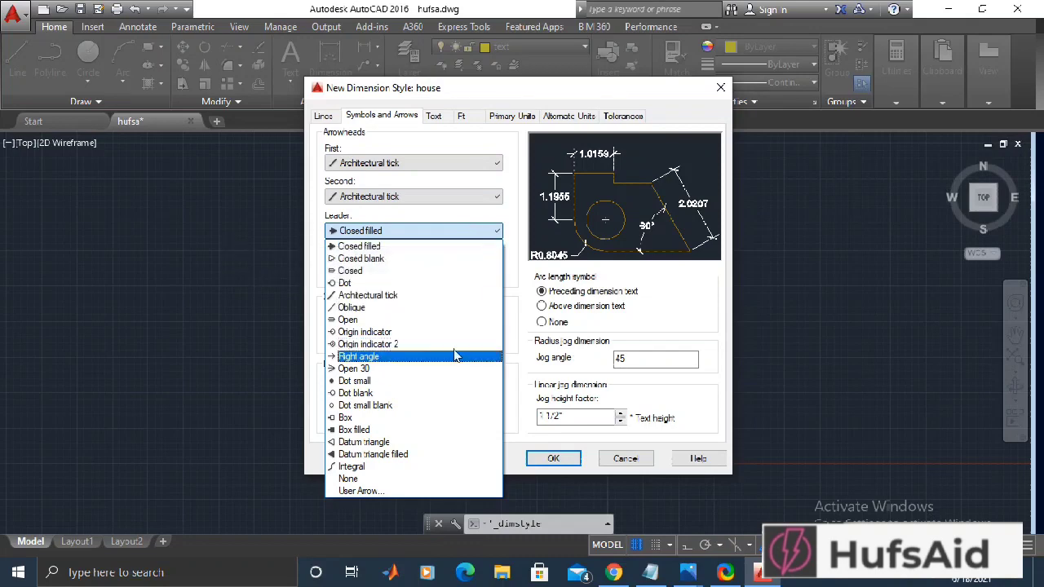
{"action": "left_click", "coordinate": [411, 320]}
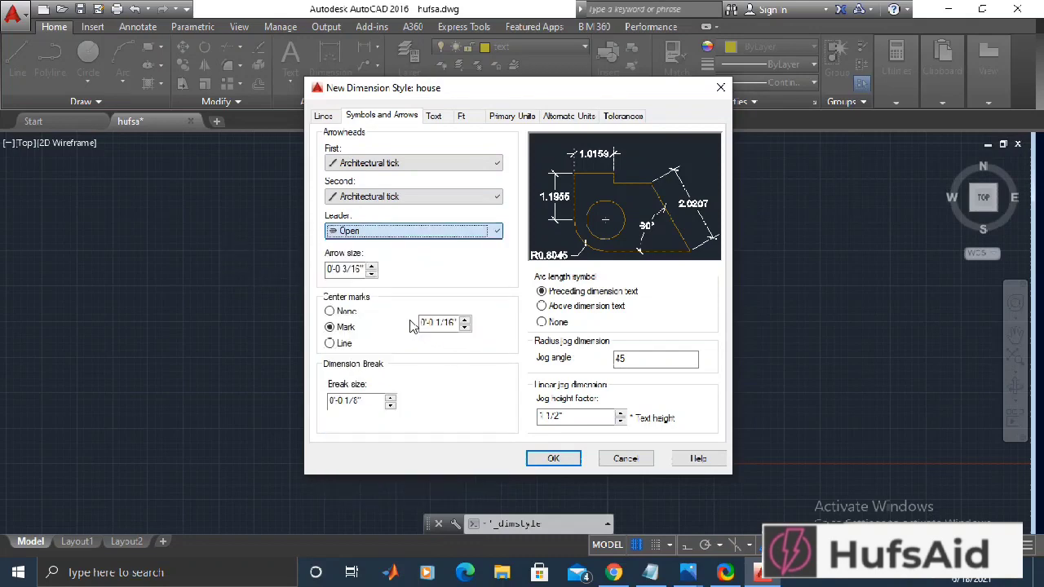
{"action": "left_click", "coordinate": [440, 231]}
{"action": "left_click", "coordinate": [432, 239]}
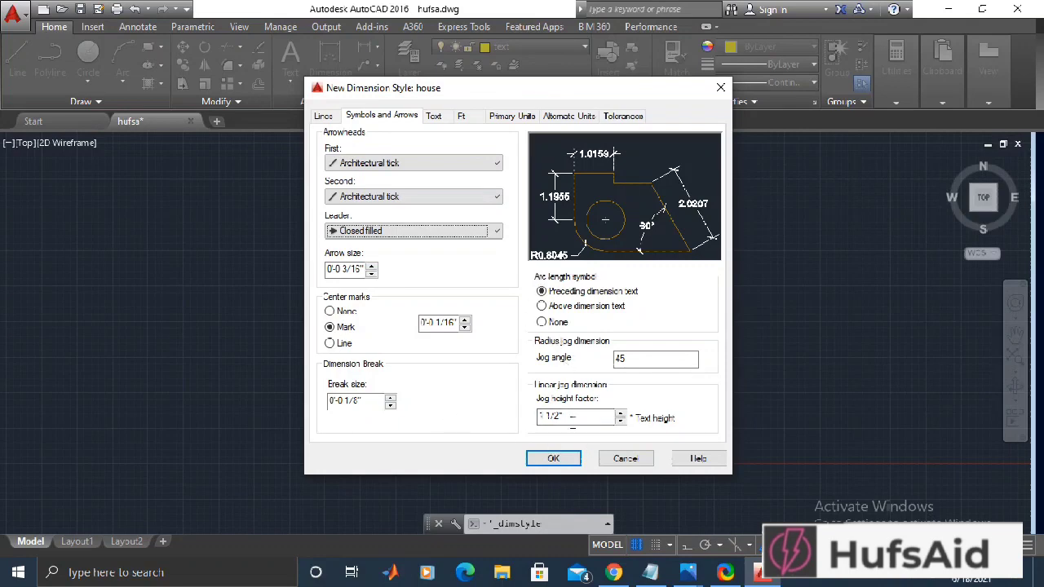
- Align the dimension text with the dimension line and assign it the floor plan text style
{"action": "left_click", "coordinate": [433, 116]}
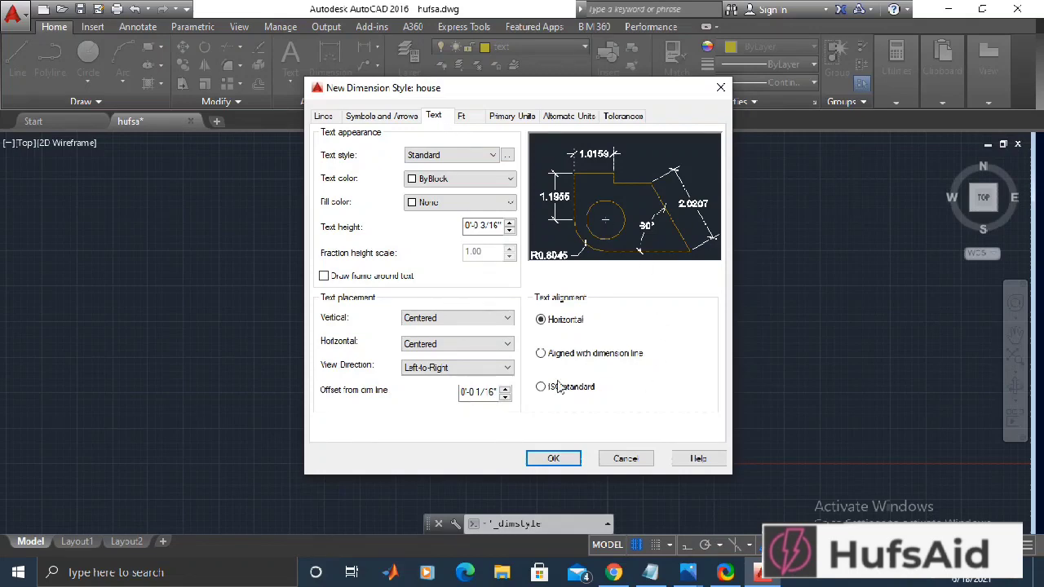
{"action": "left_click", "coordinate": [544, 356]}
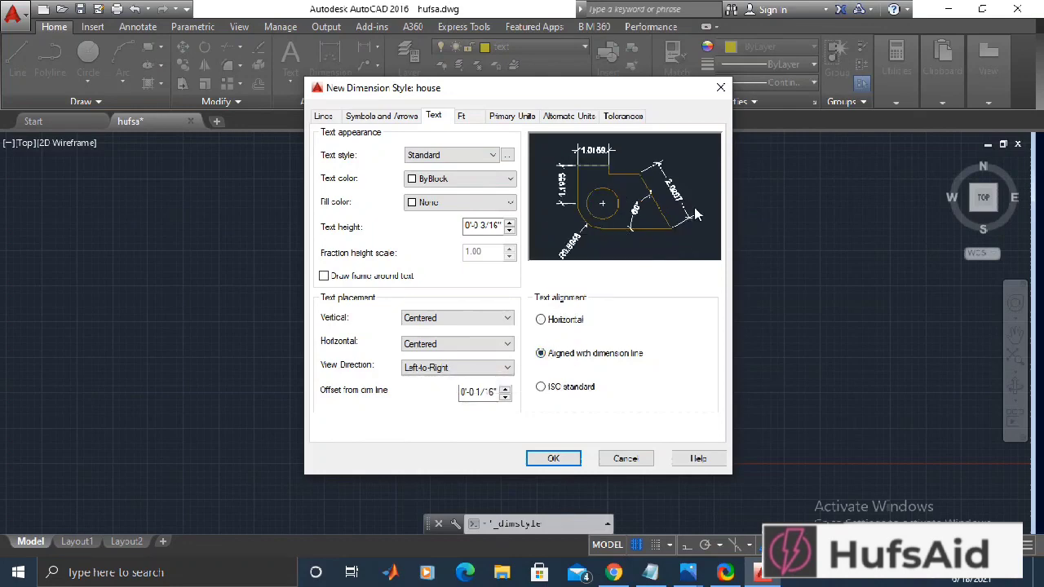
{"action": "left_click", "coordinate": [480, 157]}
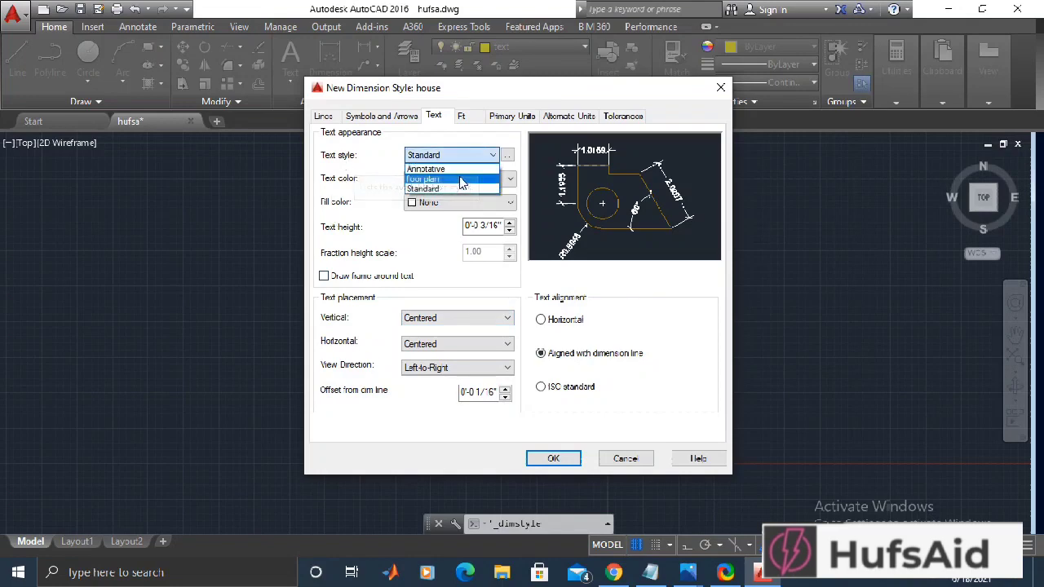
{"action": "left_click", "coordinate": [461, 179]}
- Set the fit option so that the arrows move outside the extension lines first when there is not enough room
{"action": "left_click", "coordinate": [463, 117]}
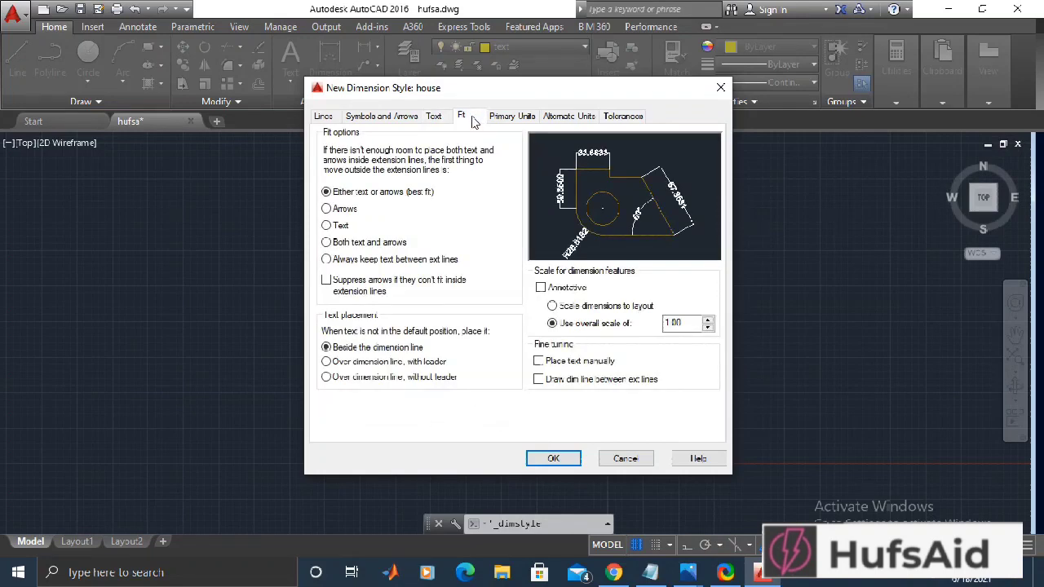
{"action": "left_click", "coordinate": [327, 227]}
{"action": "left_click", "coordinate": [333, 212]}
{"action": "left_click", "coordinate": [327, 226]}
{"action": "left_click", "coordinate": [327, 210]}
- Set the precision of the style's linear primary units to 0.0
{"action": "left_click", "coordinate": [499, 117]}
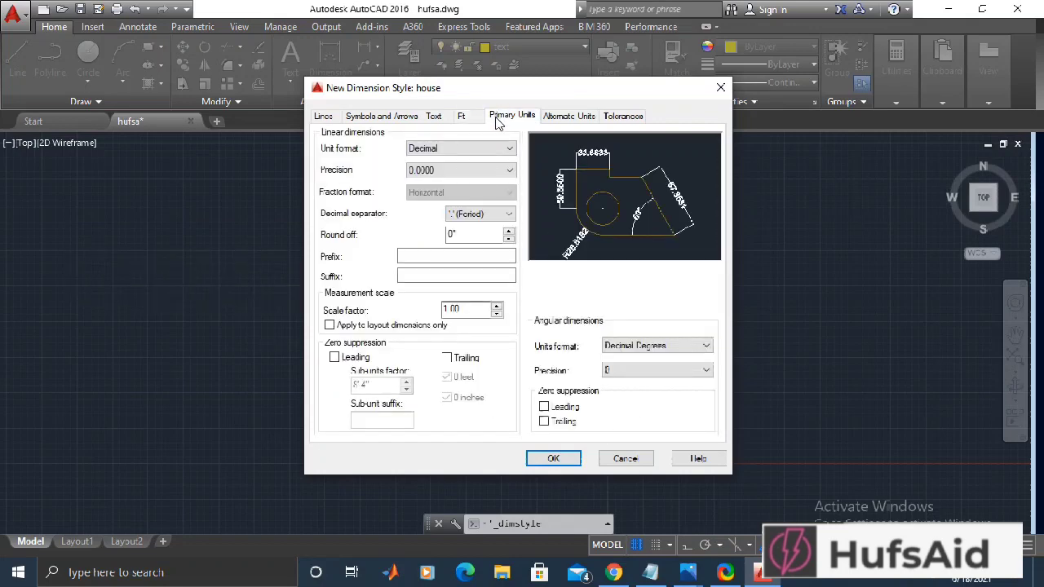
{"action": "left_click", "coordinate": [508, 170]}
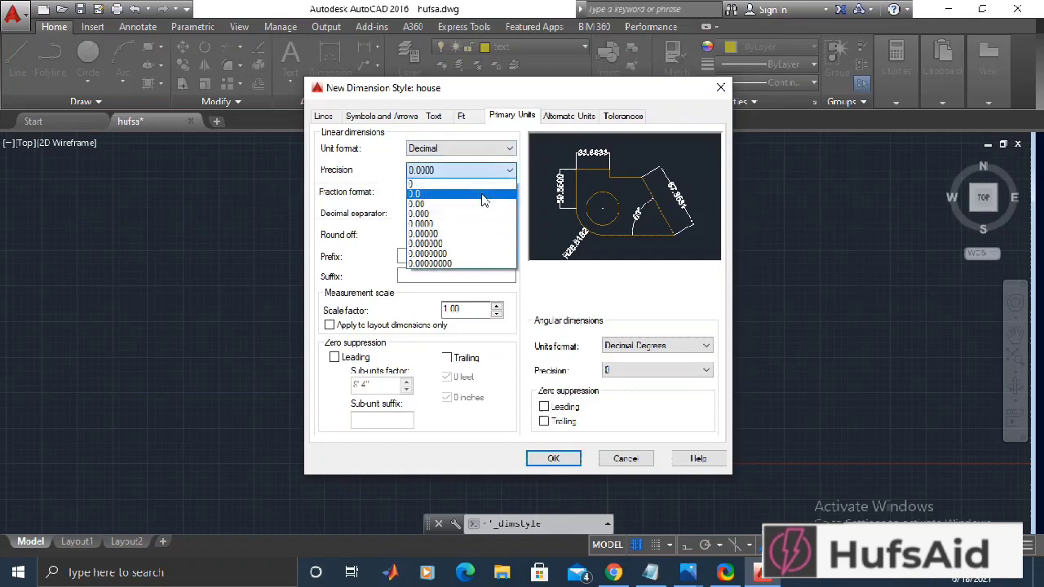
{"action": "left_click", "coordinate": [481, 199]}
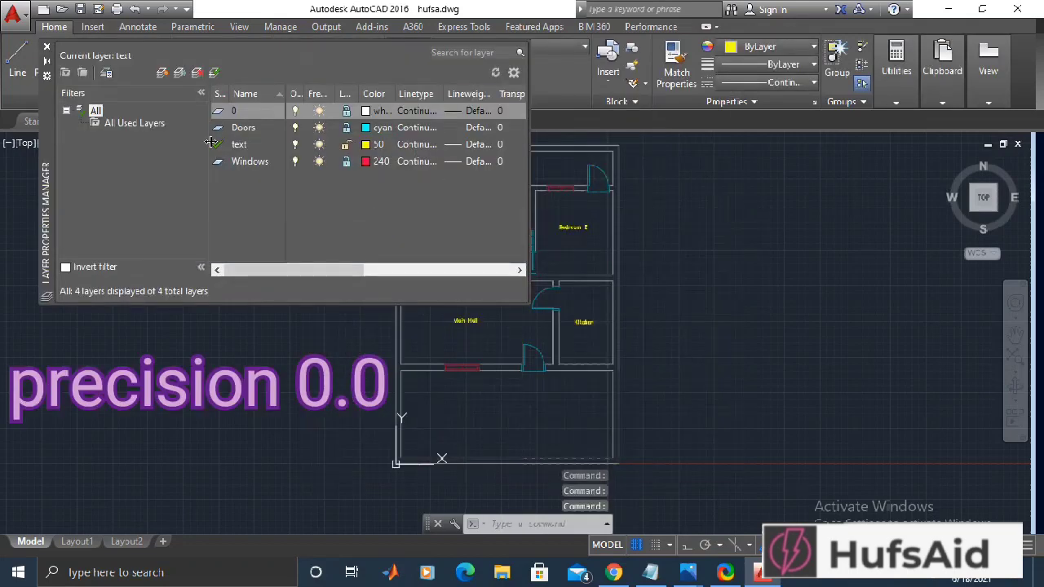
- Create a layer named Dimension and give it index color 20
{"action": "left_click", "coordinate": [162, 73]}
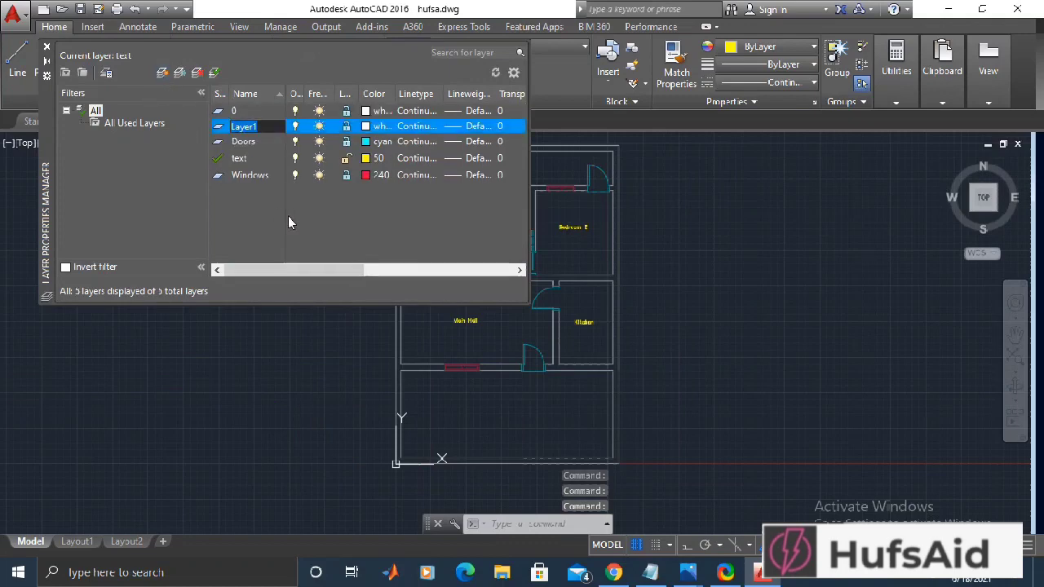
{"action": "type", "text": "Dimens"}
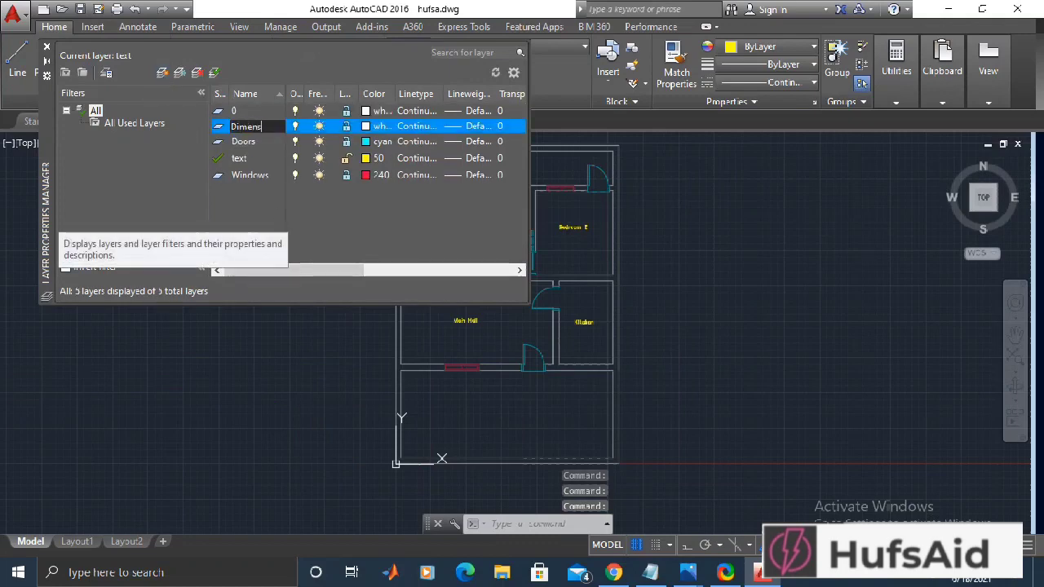
{"action": "type", "text": "ion"}
{"action": "key", "text": "Return"}
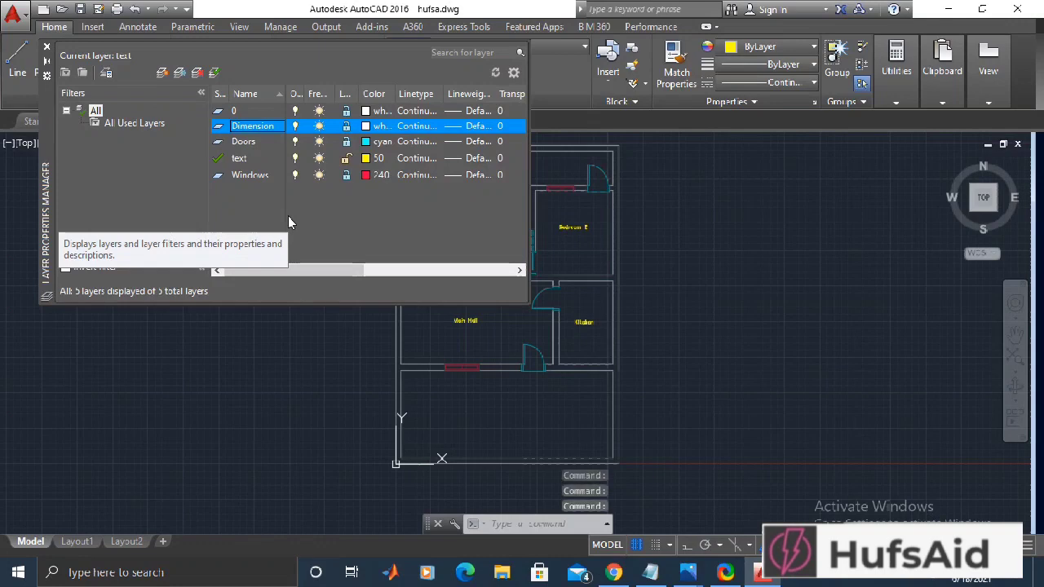
{"action": "left_click", "coordinate": [365, 129]}
{"action": "left_click", "coordinate": [407, 234]}
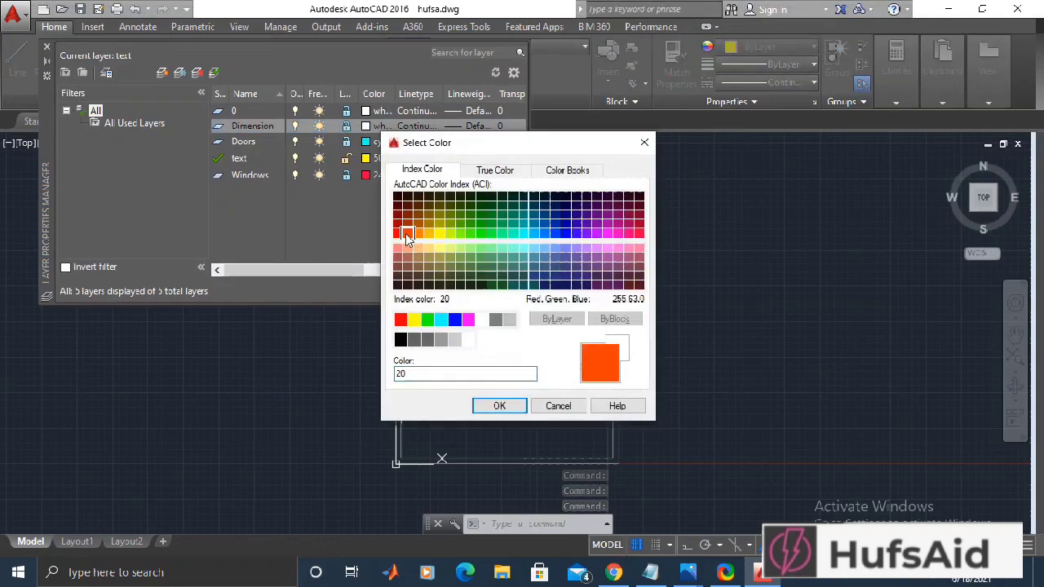
{"action": "left_click", "coordinate": [496, 405]}
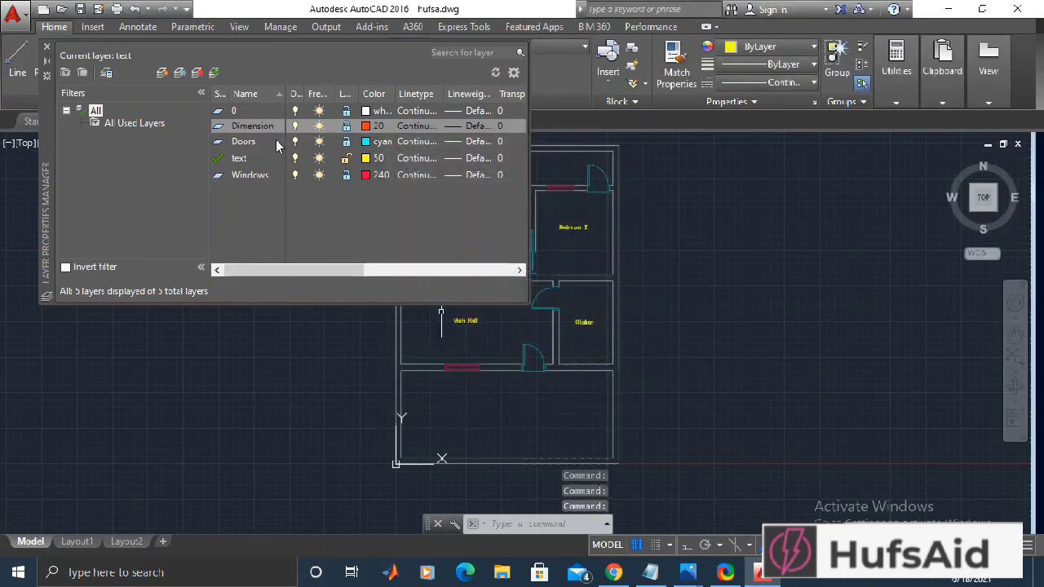
{"action": "left_click", "coordinate": [47, 48]}
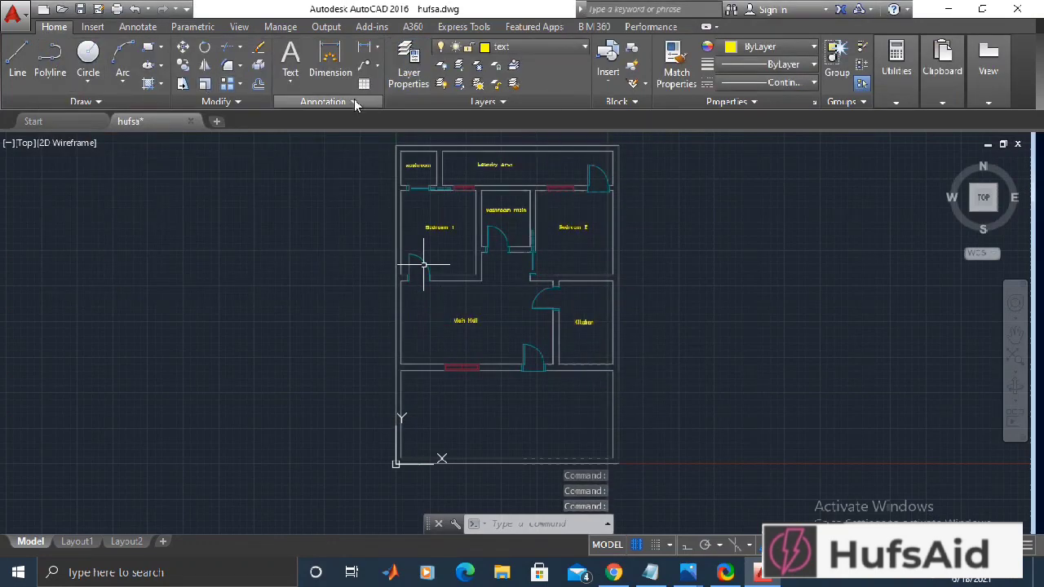
{"action": "left_click", "coordinate": [330, 64]}
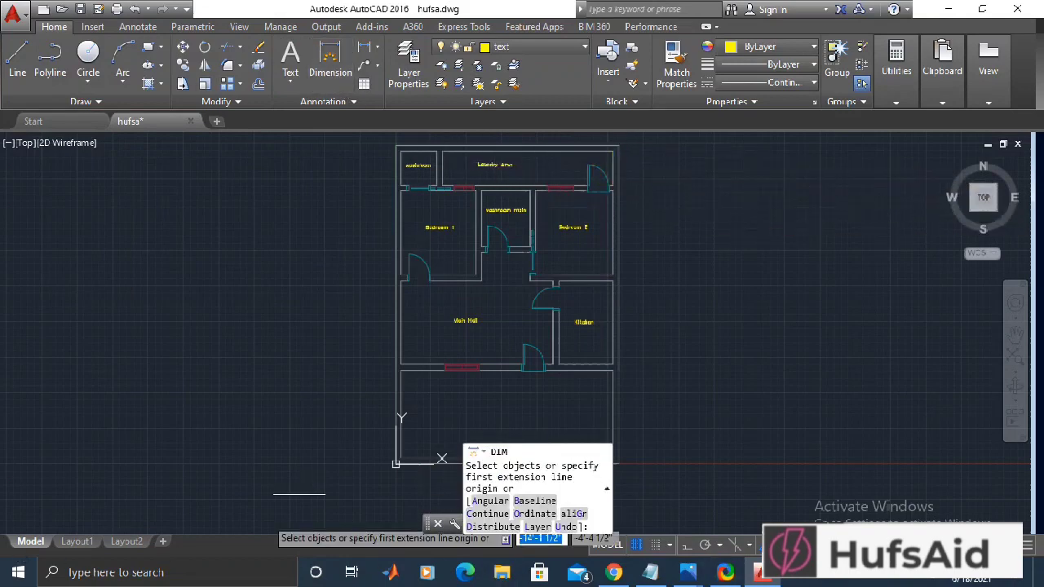
{"action": "left_click", "coordinate": [397, 149]}
{"action": "key", "text": "Escape"}
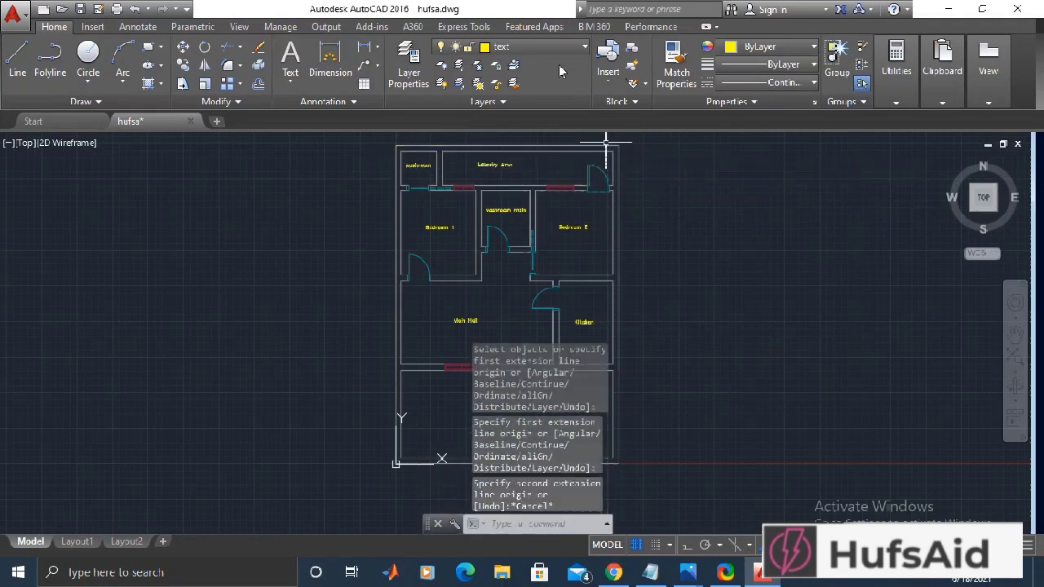
- Make the Dimension layer current
{"action": "left_click", "coordinate": [512, 47]}
{"action": "left_click", "coordinate": [506, 82]}
{"action": "middle_click_drag", "start_coordinate": [615, 221], "coordinate": [596, 327]}
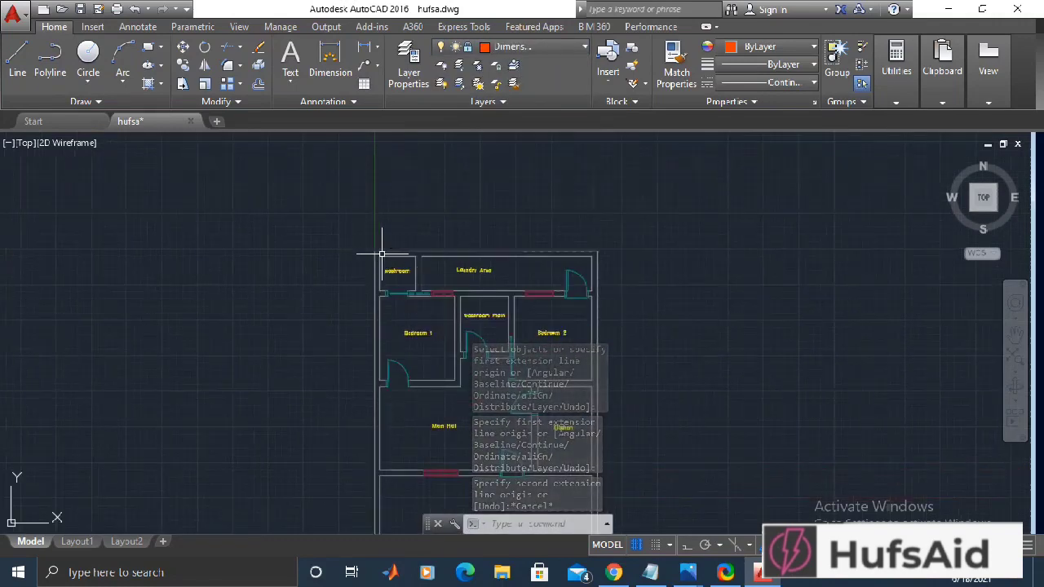
{"action": "key", "text": "Escape"}
- Dimension the overall width of the house between the outer corners of the laundry-side wall, placing the dimension line outside the plan
{"action": "left_click", "coordinate": [330, 61]}
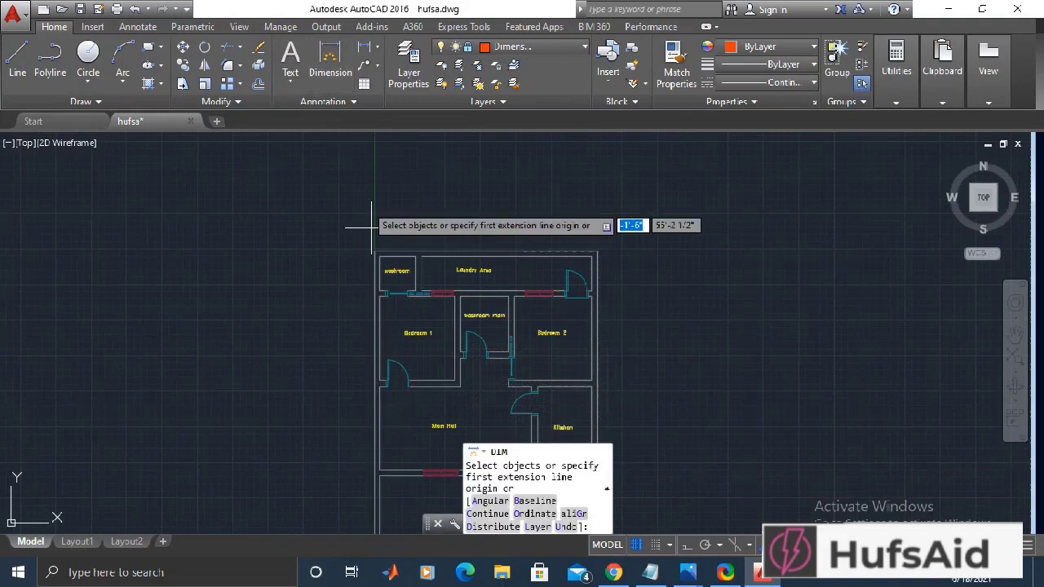
{"action": "left_click", "coordinate": [375, 252]}
{"action": "left_click", "coordinate": [597, 252]}
{"action": "left_click", "coordinate": [589, 223]}
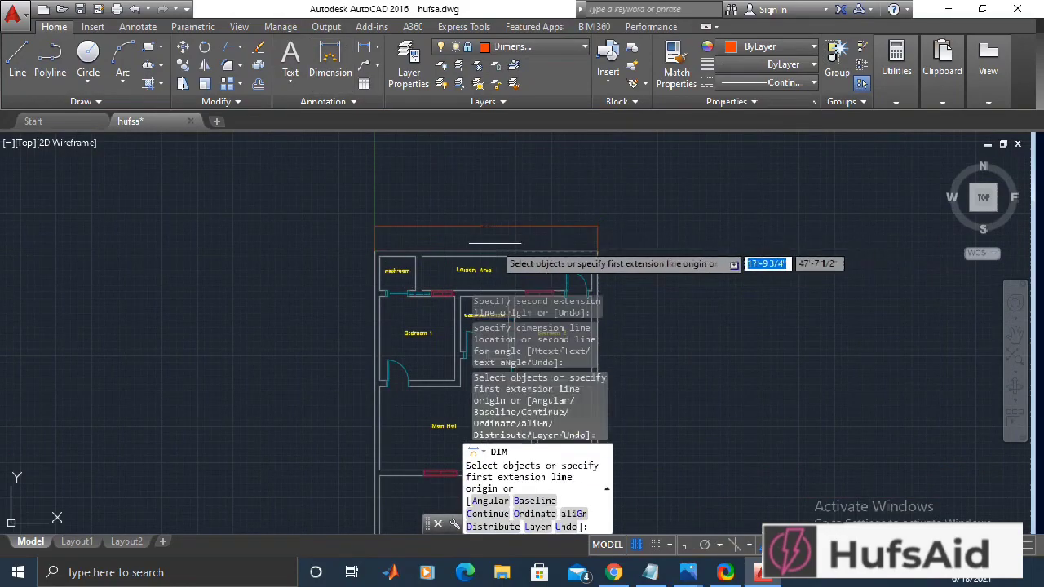
- Set the arrow size of the house dimension style to 0'-2 11/16"
{"action": "scroll", "coordinate": [531, 239], "scroll_direction": "up", "scroll_amount": 3}
{"action": "middle_click_drag", "start_coordinate": [531, 240], "coordinate": [454, 232]}
{"action": "scroll", "coordinate": [607, 242], "scroll_direction": "down", "scroll_amount": 2}
{"action": "scroll", "coordinate": [607, 242], "scroll_direction": "up", "scroll_amount": 5}
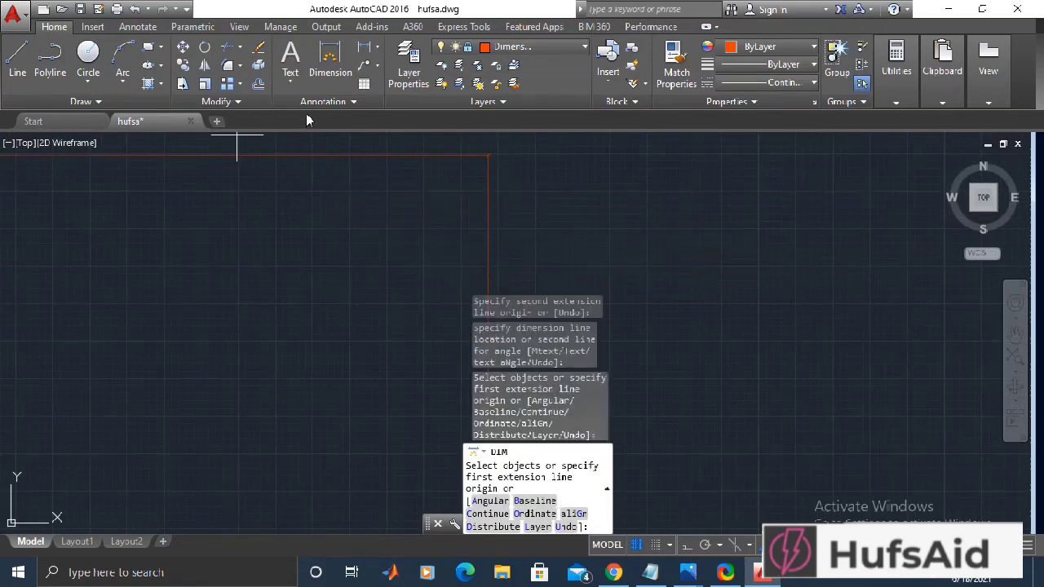
{"action": "left_click", "coordinate": [330, 102]}
{"action": "left_click", "coordinate": [216, 139]}
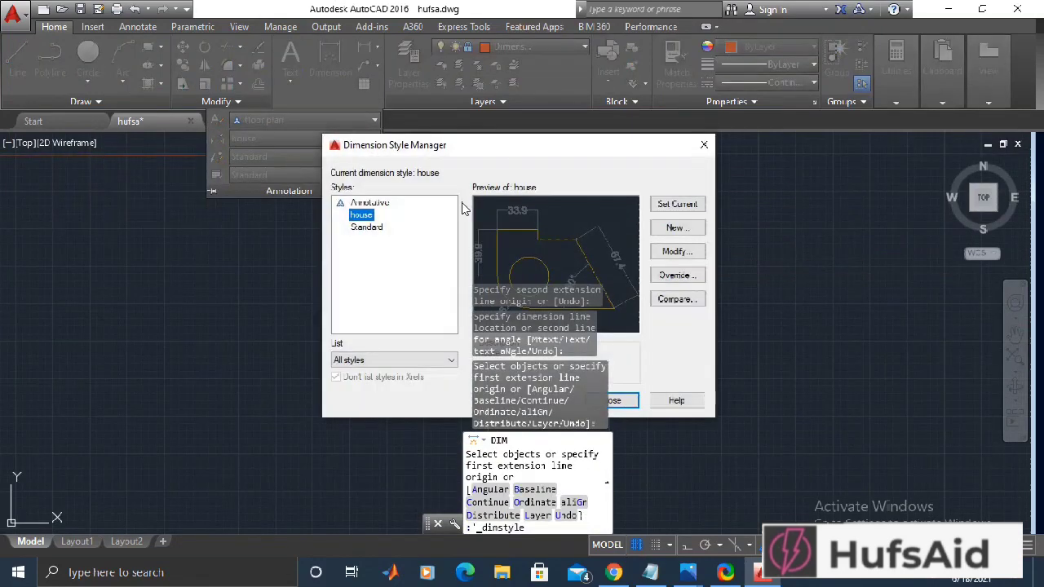
{"action": "left_click", "coordinate": [677, 252]}
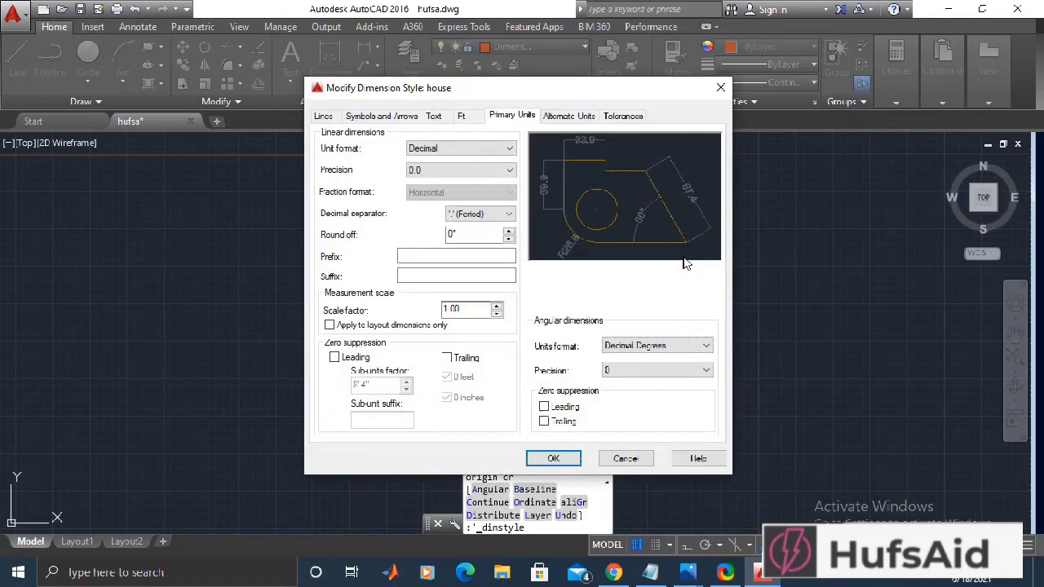
{"action": "left_click", "coordinate": [383, 116]}
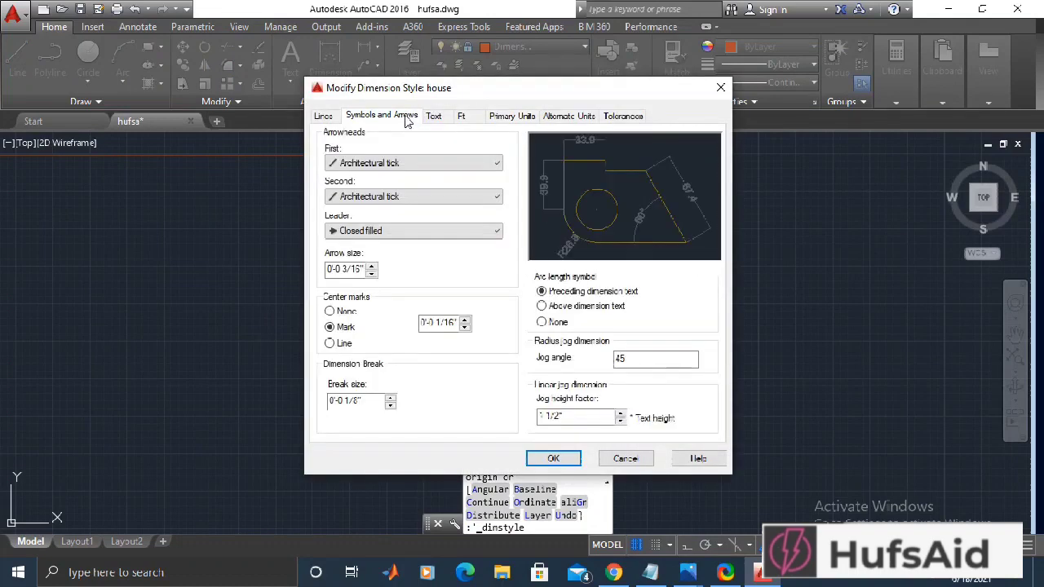
{"action": "left_click", "coordinate": [372, 266]}
{"action": "left_click", "coordinate": [372, 267]}
{"action": "left_click", "coordinate": [372, 267]}
{"action": "left_click", "coordinate": [372, 267]}
{"action": "left_click", "coordinate": [372, 267]}
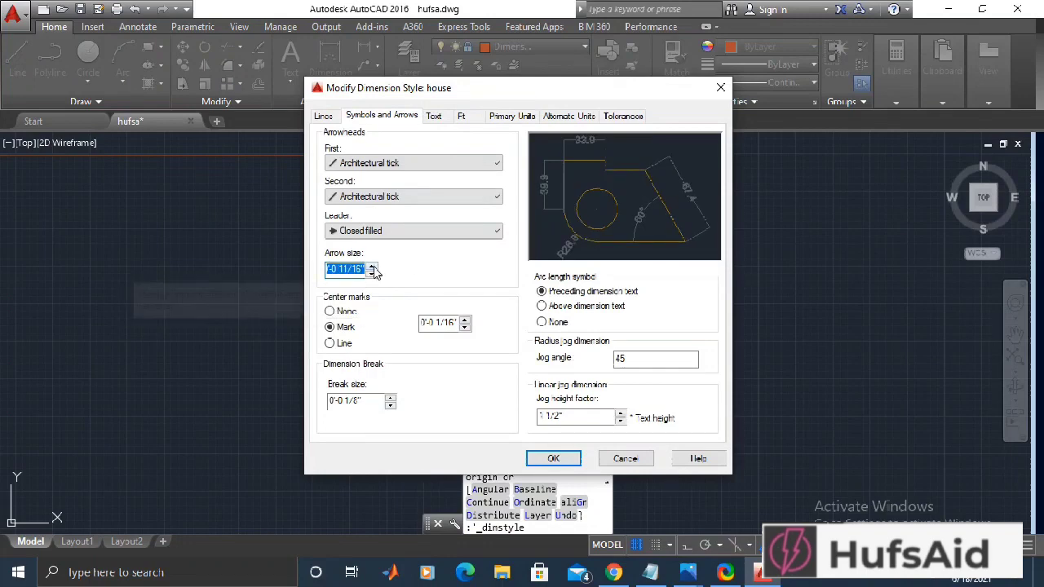
{"action": "left_click", "coordinate": [372, 267]}
{"action": "left_click", "coordinate": [372, 266]}
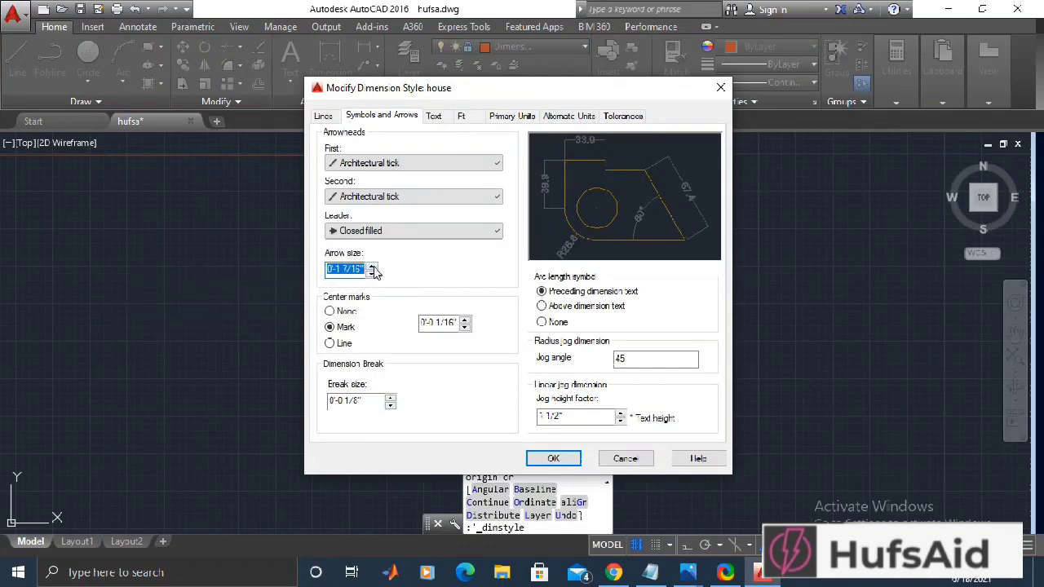
{"action": "left_click", "coordinate": [372, 267]}
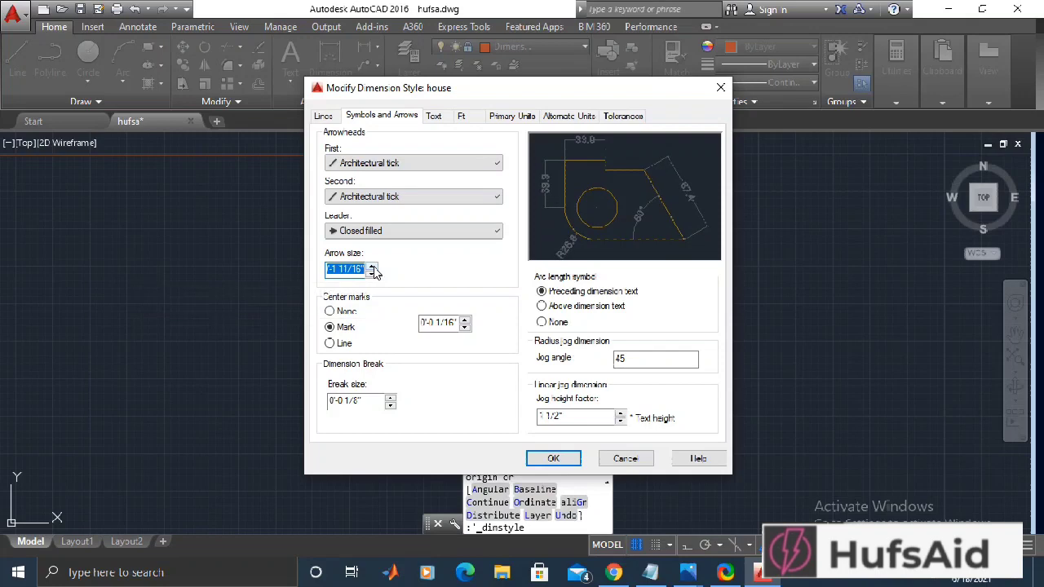
{"action": "left_click", "coordinate": [332, 269]}
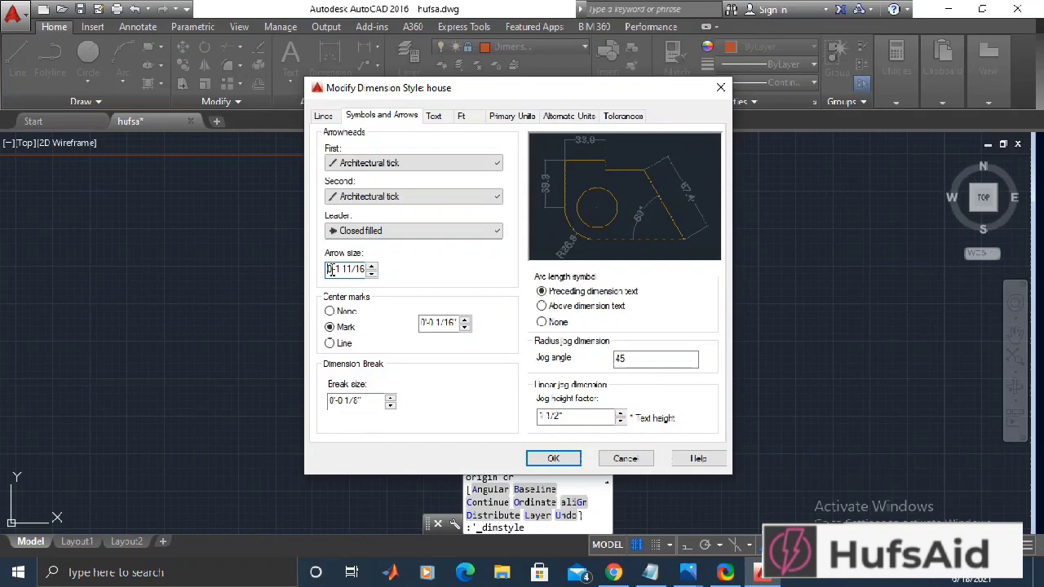
{"action": "left_click", "coordinate": [372, 267]}
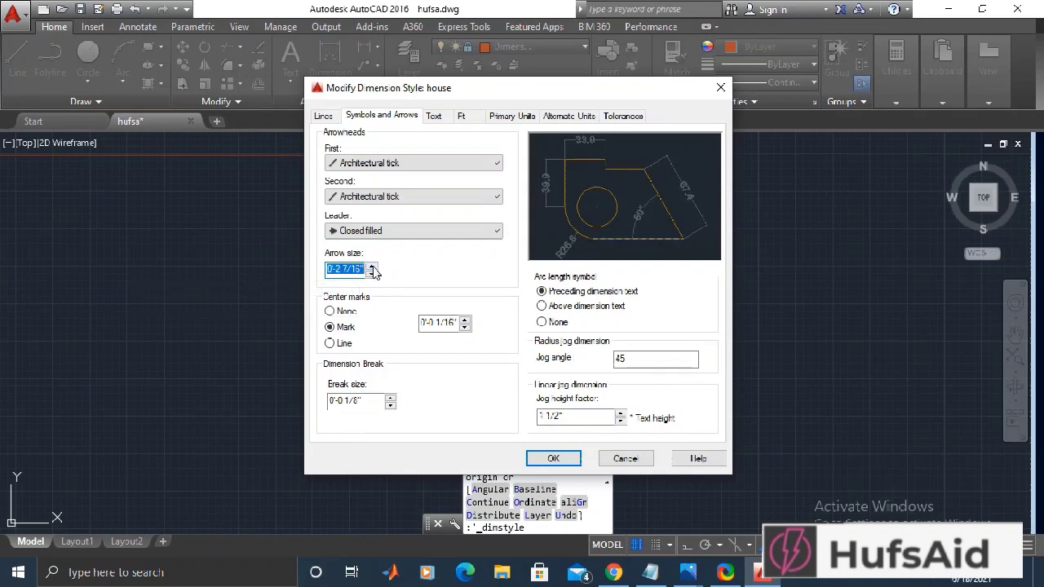
{"action": "left_click", "coordinate": [547, 458]}
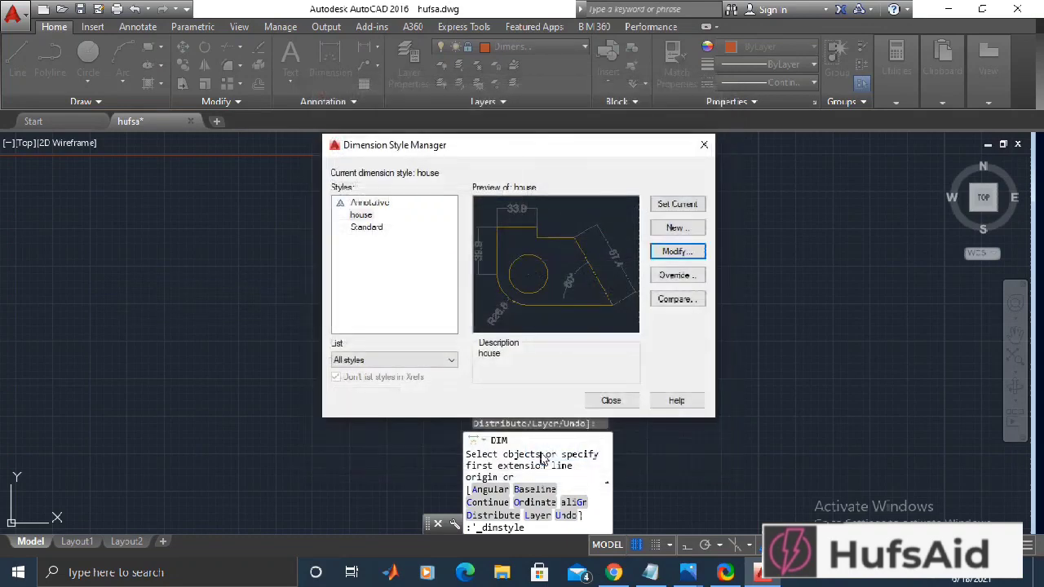
{"action": "left_click", "coordinate": [611, 401]}
- Dimension the overall length of the house along the outer wall beside Bedroom 2 and the Kitchen, placing the line outside the plan
{"action": "scroll", "coordinate": [587, 285], "scroll_direction": "down", "scroll_amount": 2}
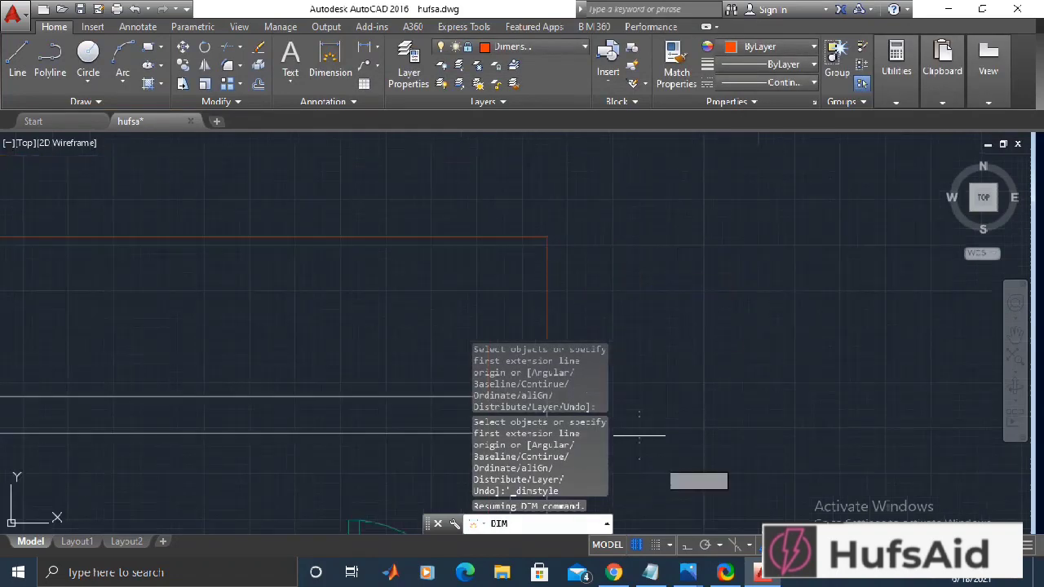
{"action": "mouse_move", "coordinate": [642, 431]}
{"action": "middle_mouse_down"}
{"action": "mouse_move", "coordinate": [658, 360]}
{"action": "mouse_move", "coordinate": [635, 228]}
{"action": "middle_mouse_up"}
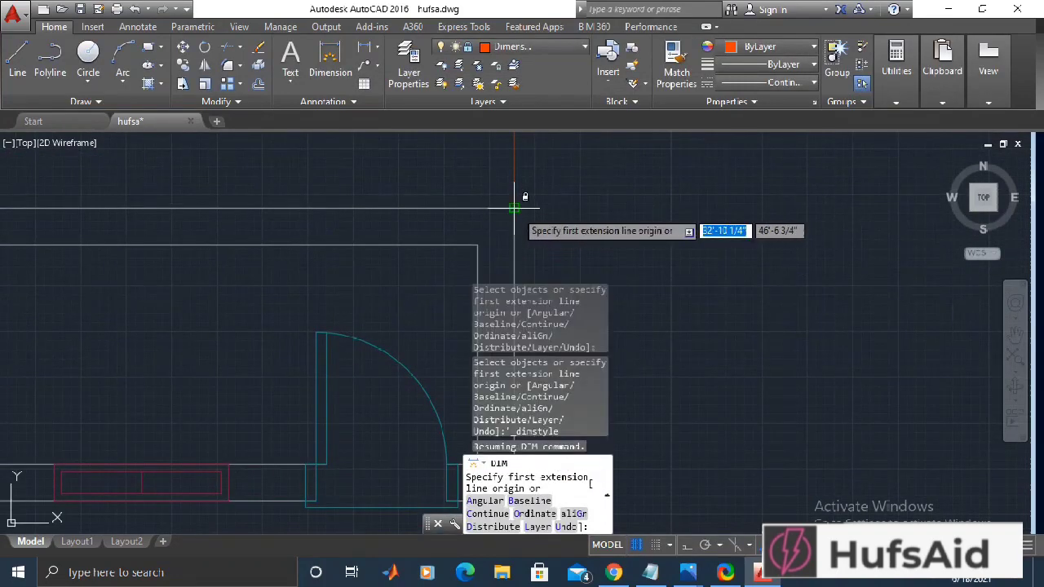
{"action": "left_click", "coordinate": [515, 210]}
{"action": "mouse_move", "coordinate": [641, 461]}
{"action": "middle_mouse_down"}
{"action": "mouse_move", "coordinate": [641, 275]}
{"action": "mouse_move", "coordinate": [624, 314]}
{"action": "mouse_move", "coordinate": [664, 527]}
{"action": "middle_mouse_up"}
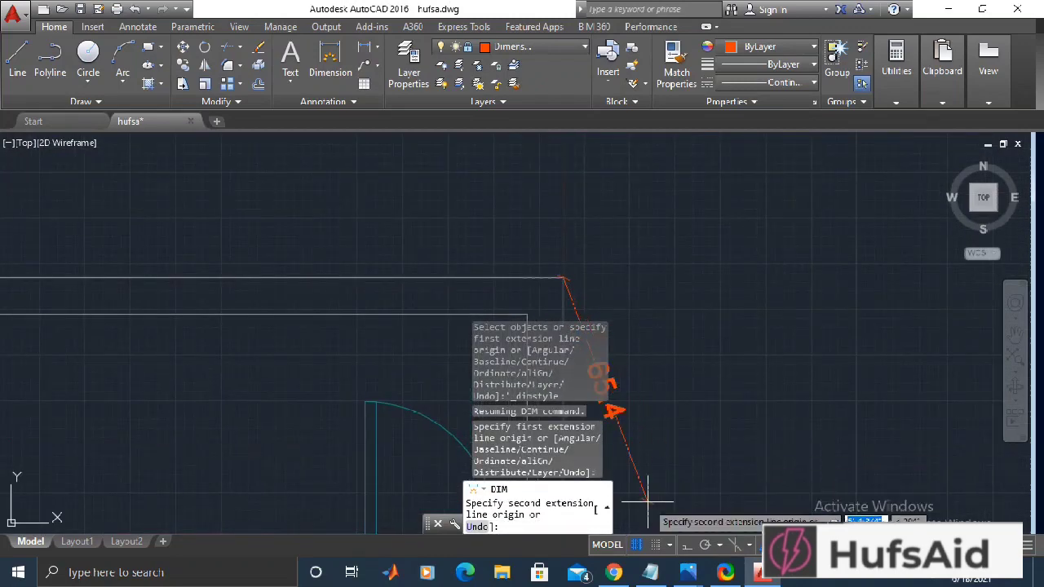
{"action": "middle_click_drag", "start_coordinate": [577, 481], "coordinate": [585, 217]}
{"action": "scroll", "coordinate": [641, 366], "scroll_direction": "down", "scroll_amount": 3}
{"action": "scroll", "coordinate": [524, 345], "scroll_direction": "up", "scroll_amount": 2}
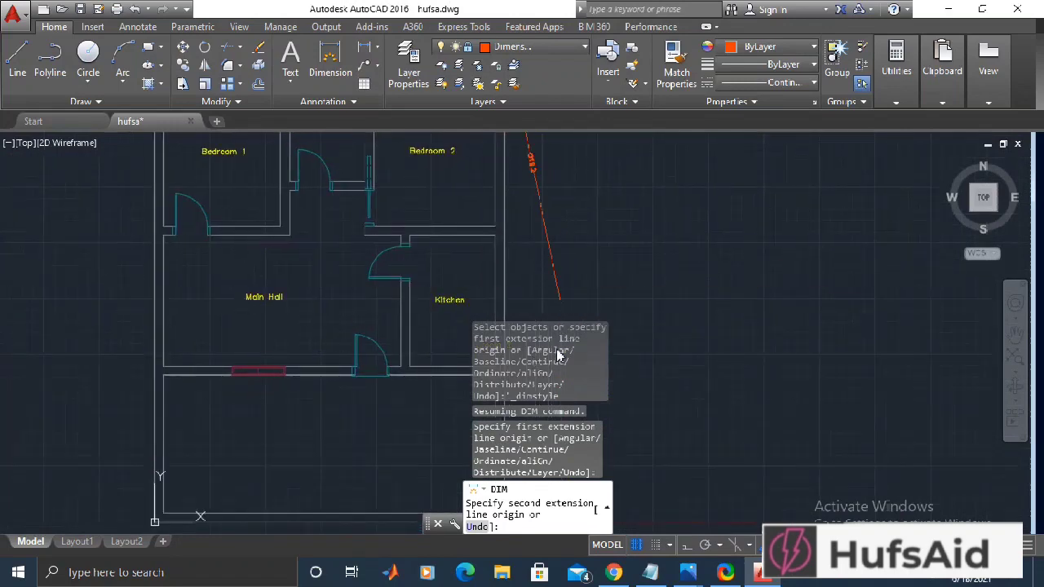
{"action": "scroll", "coordinate": [591, 252], "scroll_direction": "up", "scroll_amount": 2}
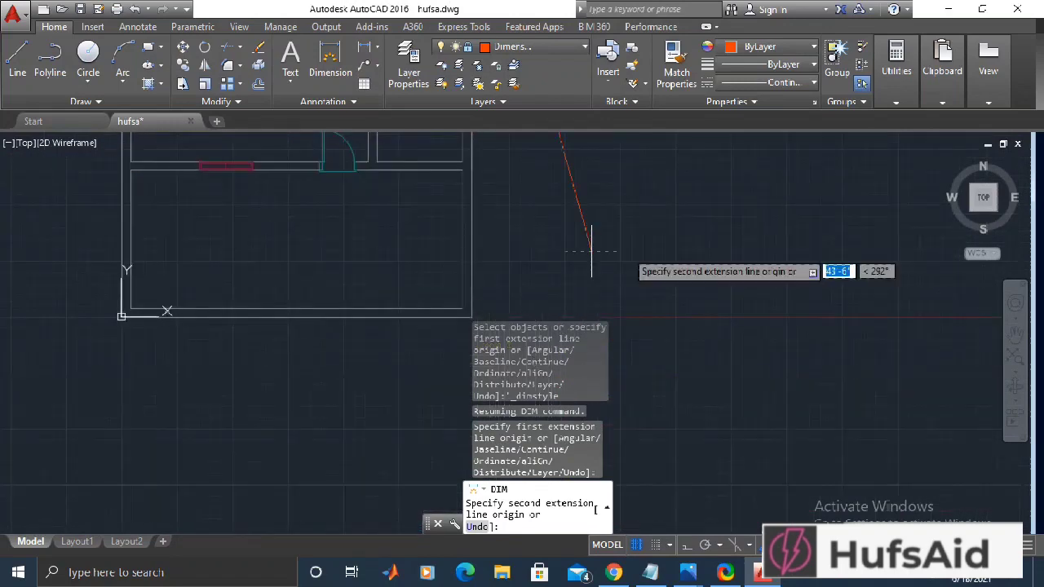
{"action": "left_click", "coordinate": [476, 320]}
{"action": "left_click", "coordinate": [622, 325]}
- Set the arrow size of the house dimension style to 0'-3 11/16" and end the dimension command
{"action": "scroll", "coordinate": [897, 454], "scroll_direction": "up", "scroll_amount": 3}
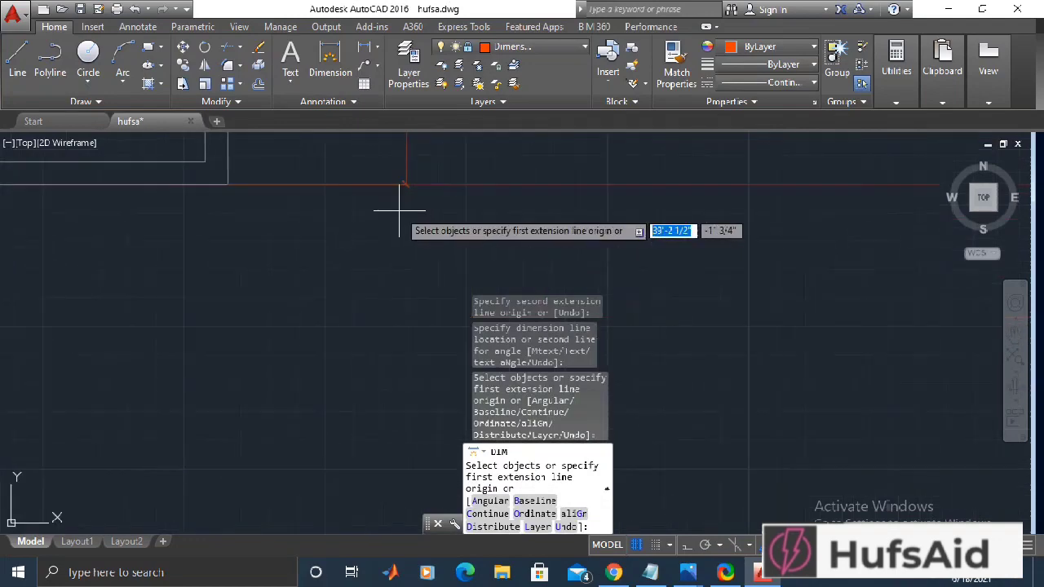
{"action": "scroll", "coordinate": [754, 273], "scroll_direction": "down", "scroll_amount": 2}
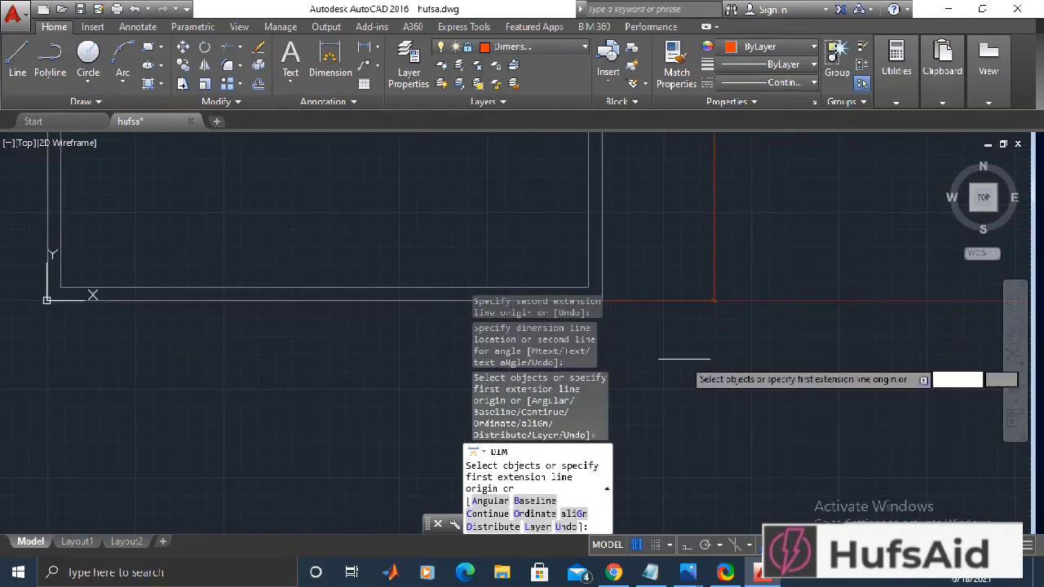
{"action": "left_click", "coordinate": [339, 102]}
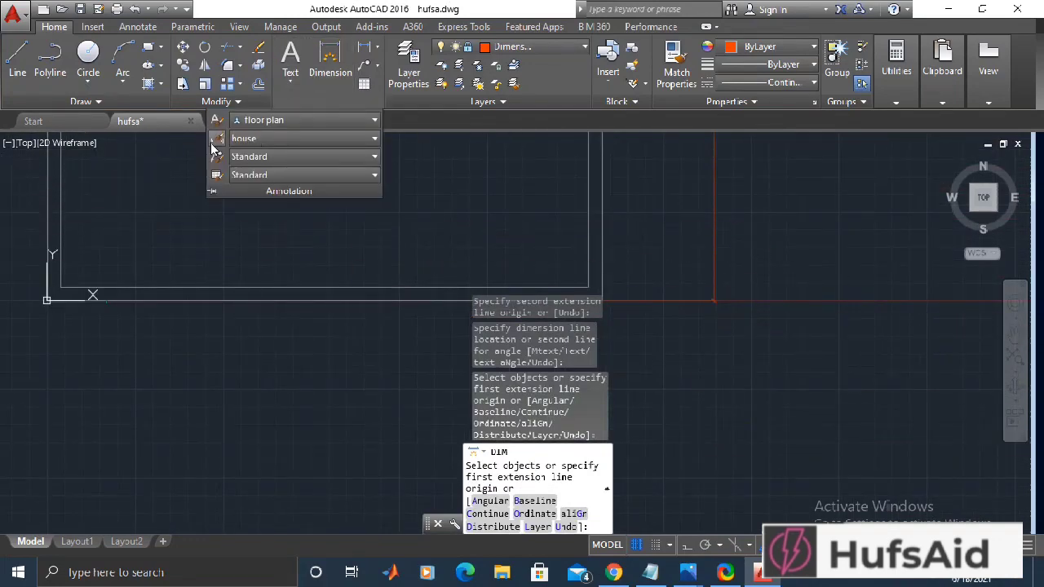
{"action": "left_click", "coordinate": [217, 142]}
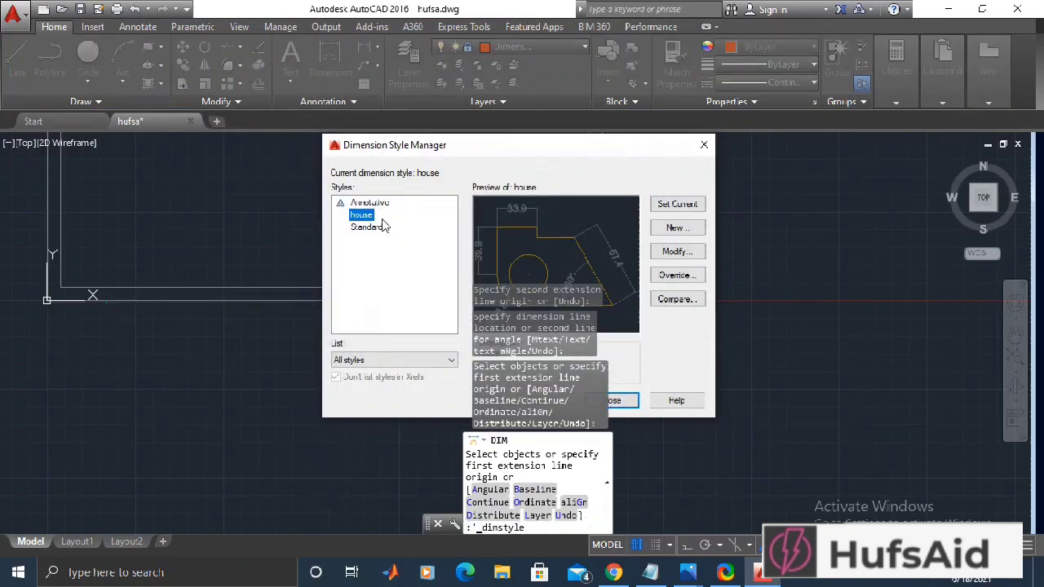
{"action": "left_click", "coordinate": [677, 251]}
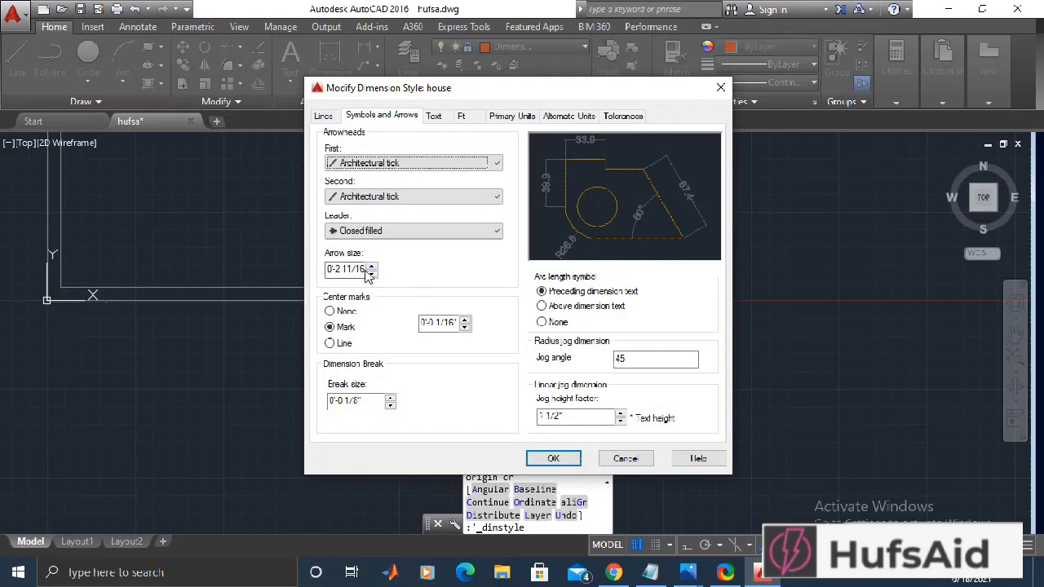
{"action": "left_click", "coordinate": [371, 267]}
{"action": "left_click", "coordinate": [372, 267]}
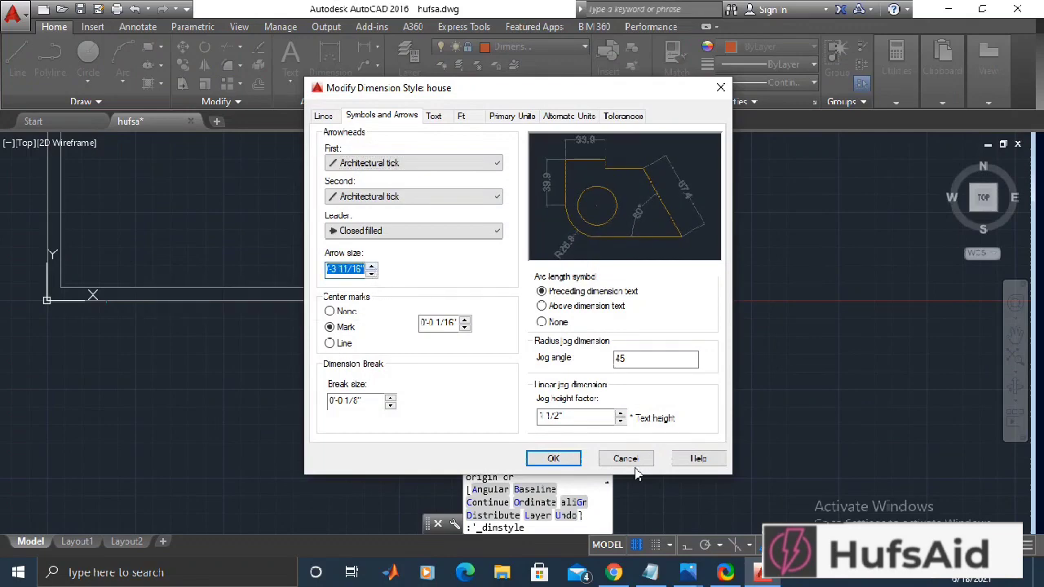
{"action": "left_click", "coordinate": [561, 460]}
{"action": "left_click", "coordinate": [611, 401]}
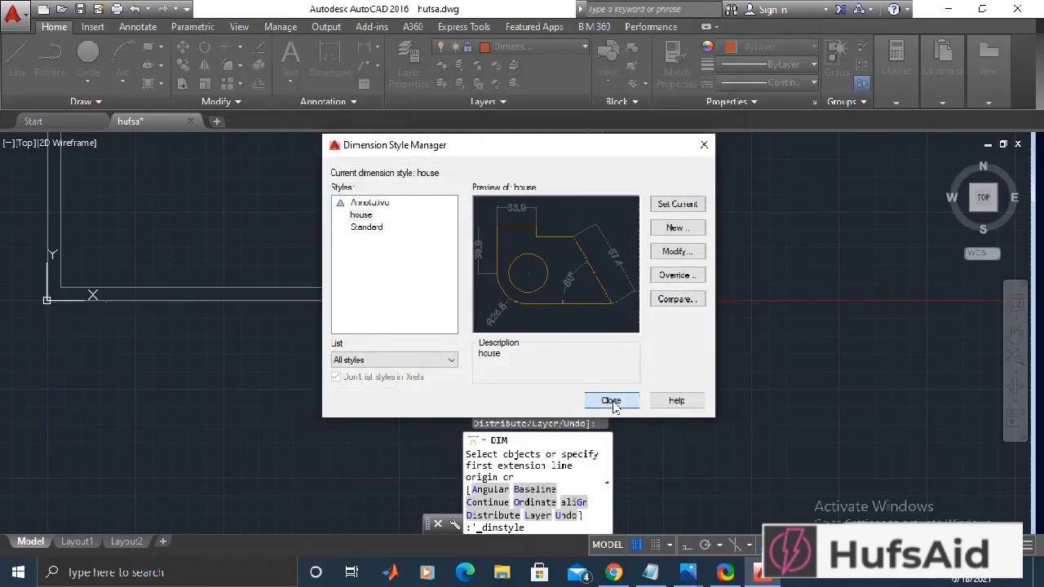
{"action": "left_click", "coordinate": [715, 300]}
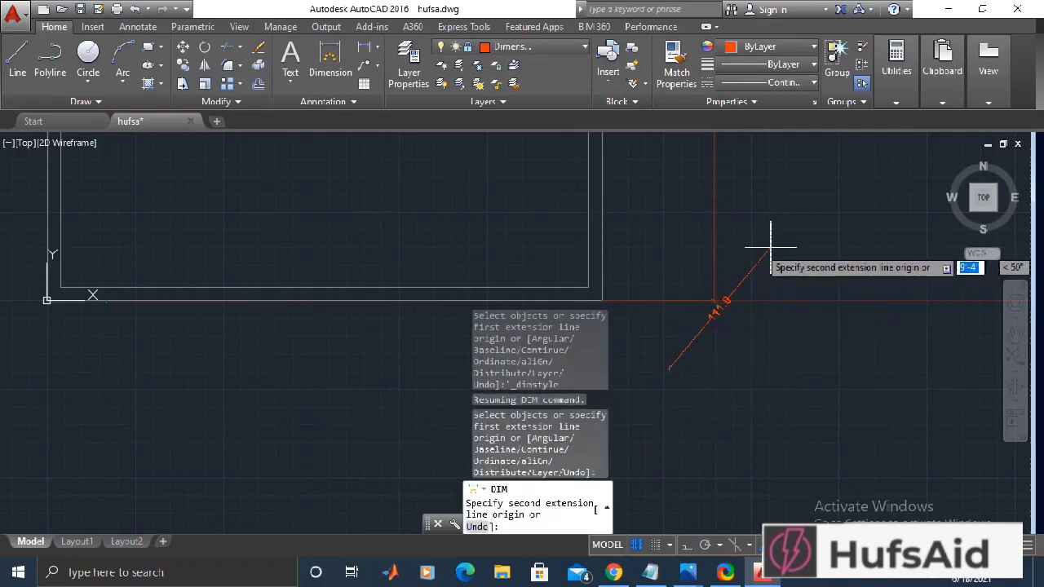
{"action": "key", "text": "Escape"}
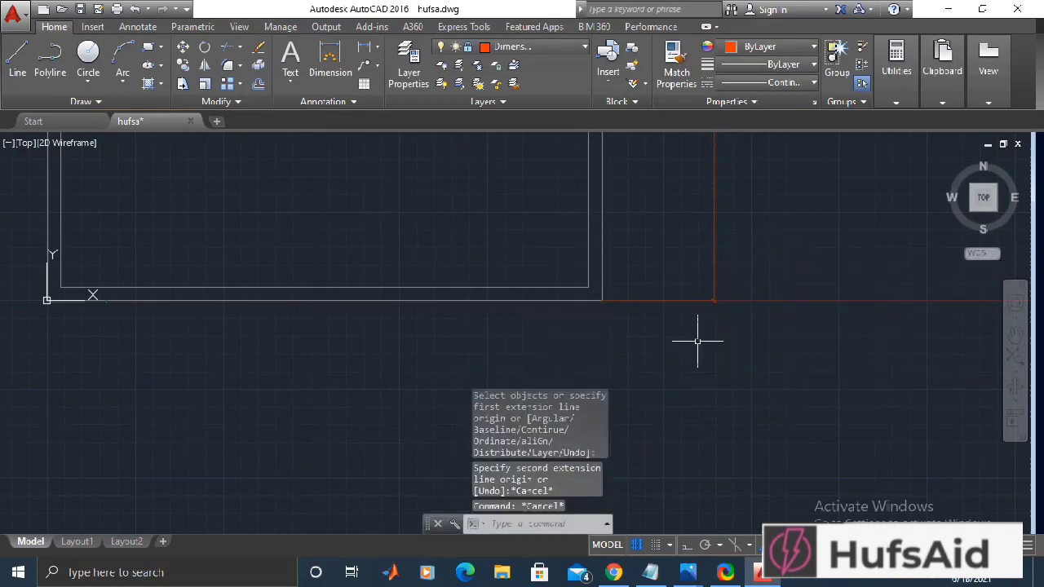
- Erase the overall length dimension beside the outer wall of Bedroom 2 and the Kitchen
{"action": "mouse_move", "coordinate": [678, 343]}
{"action": "left_mouse_down"}
{"action": "mouse_move", "coordinate": [759, 215]}
{"action": "mouse_move", "coordinate": [749, 226]}
{"action": "left_mouse_up"}
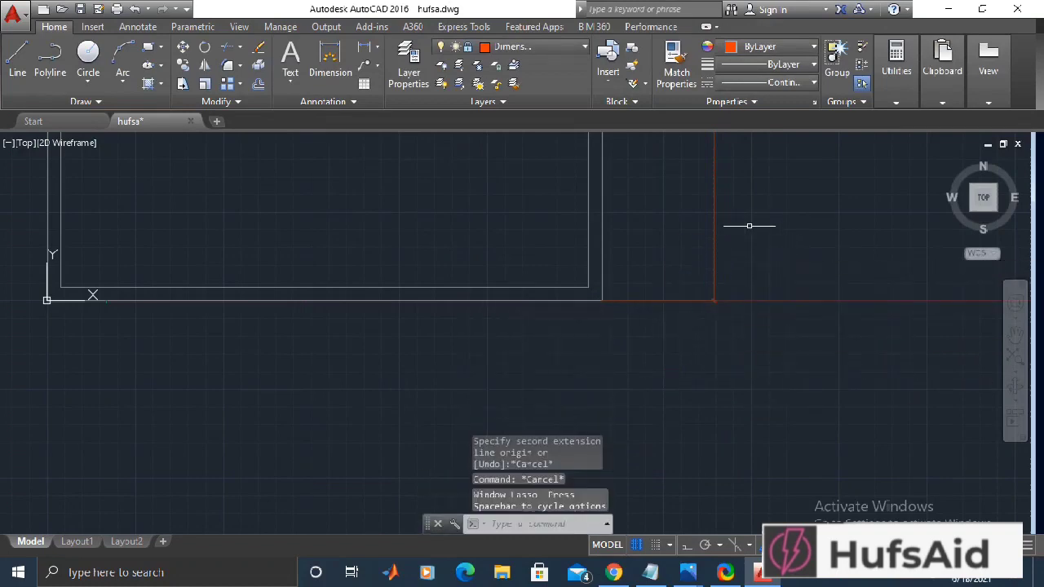
{"action": "left_click", "coordinate": [754, 221]}
{"action": "key", "text": "Escape"}
{"action": "type", "text": "erase"}
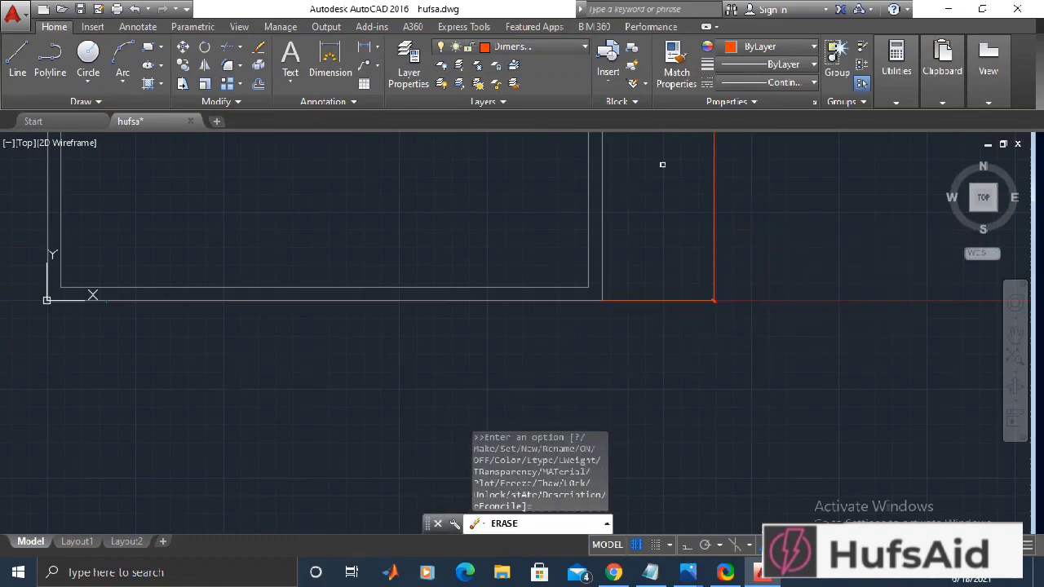
{"action": "key", "text": "Return"}
{"action": "left_click", "coordinate": [771, 231]}
{"action": "left_click", "coordinate": [702, 270]}
{"action": "key", "text": "Return"}
{"action": "scroll", "coordinate": [778, 260], "scroll_direction": "down", "scroll_amount": 5}
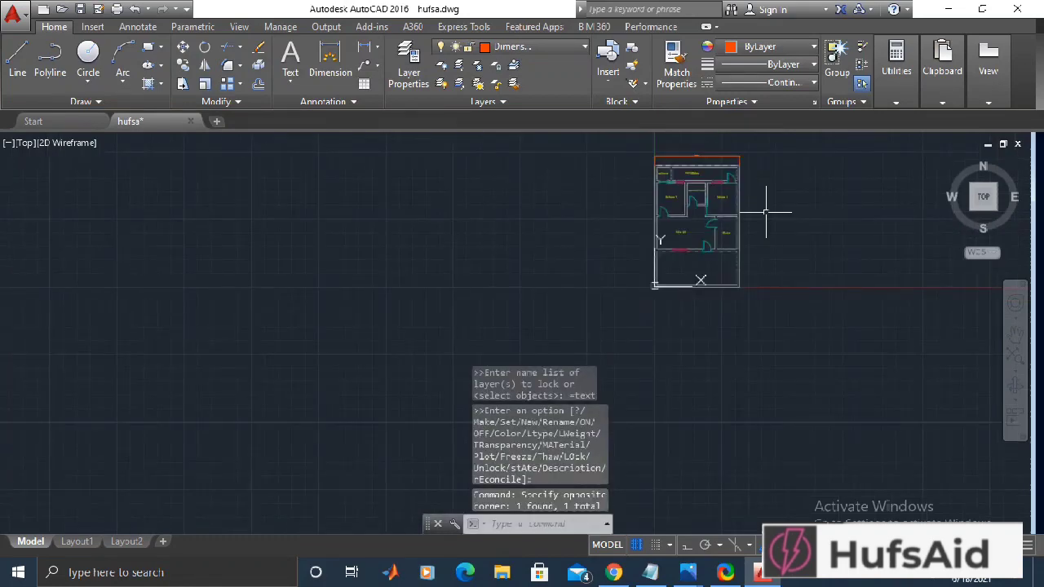
- Erase the overall width dimension outside the laundry-side wall
{"action": "scroll", "coordinate": [769, 210], "scroll_direction": "up", "scroll_amount": 5}
{"action": "left_click", "coordinate": [653, 159]}
{"action": "left_click", "coordinate": [572, 221]}
{"action": "key", "text": "Delete"}
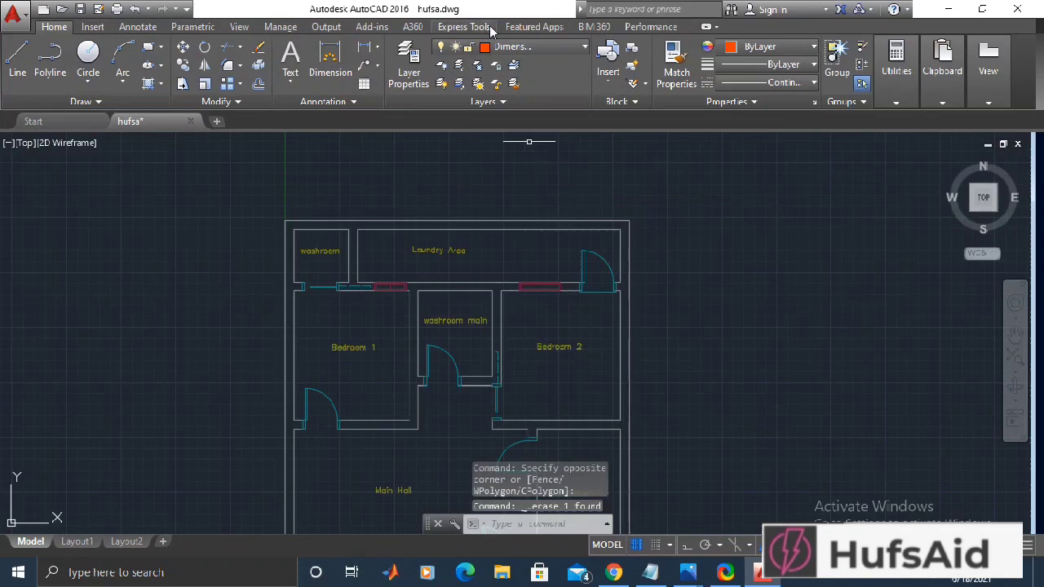
- Dimension the overall house width again between the outer corners of the laundry-side wall, placing the line outside the plan
{"action": "left_click", "coordinate": [512, 47]}
{"action": "left_click", "coordinate": [522, 103]}
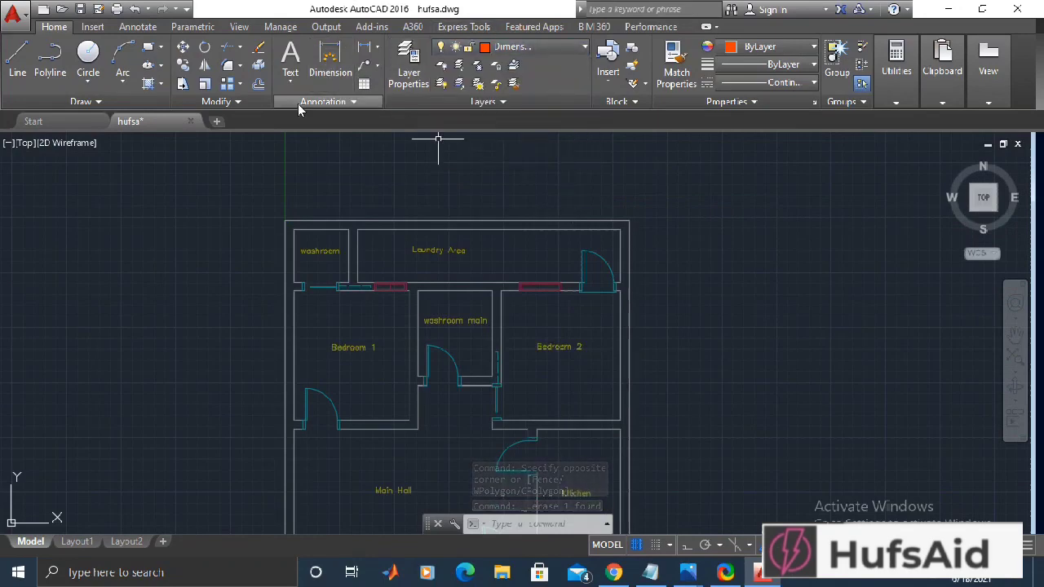
{"action": "left_click", "coordinate": [330, 65]}
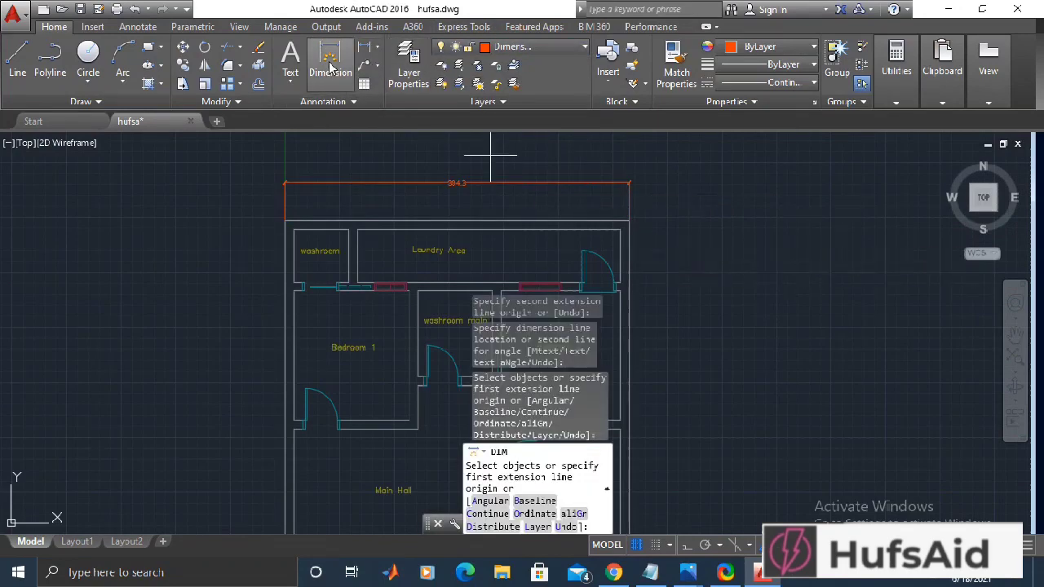
- Dimension the overall house length between the outer corners on the Bedroom 2 and Kitchen side, placing the line outside the plan
{"action": "left_click", "coordinate": [631, 223]}
{"action": "middle_click_drag", "start_coordinate": [674, 506], "coordinate": [674, 237]}
{"action": "left_click", "coordinate": [628, 443]}
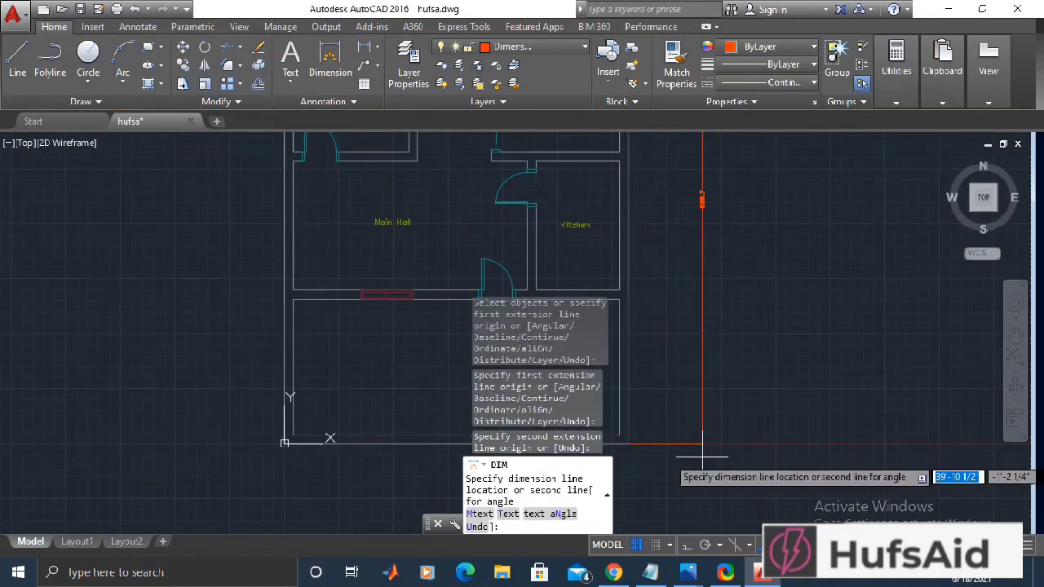
{"action": "left_click", "coordinate": [699, 457]}
{"action": "scroll", "coordinate": [723, 240], "scroll_direction": "up", "scroll_amount": 3}
{"action": "scroll", "coordinate": [736, 263], "scroll_direction": "down", "scroll_amount": 3}
{"action": "scroll", "coordinate": [717, 303], "scroll_direction": "down", "scroll_amount": 5}
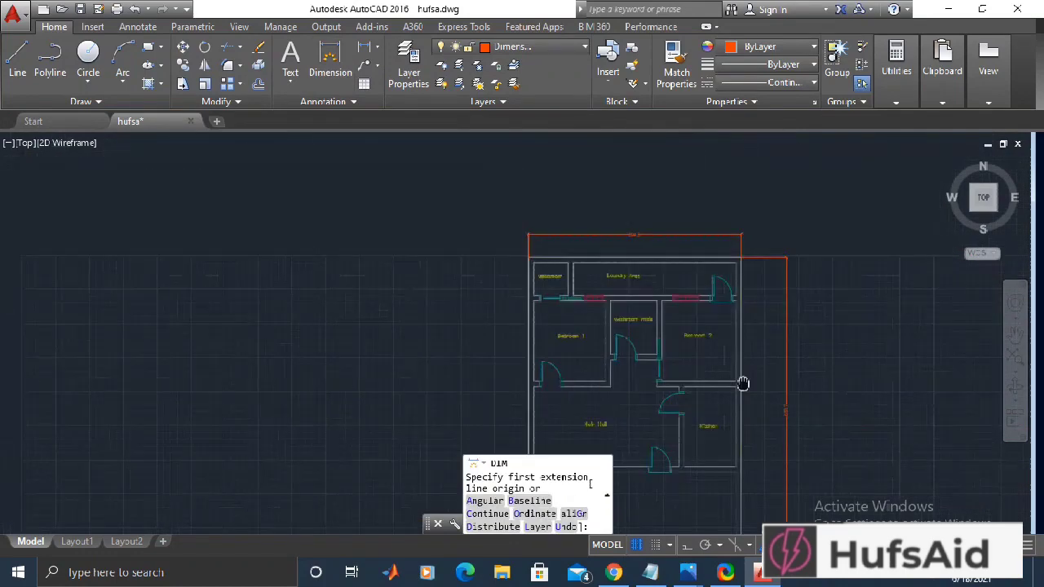
- Dimension the inside length of Bedroom 1 between its corners on the outer wall, placing the line outside the plan
{"action": "scroll", "coordinate": [583, 221], "scroll_direction": "up", "scroll_amount": 4}
{"action": "mouse_move", "coordinate": [666, 264]}
{"action": "middle_mouse_down"}
{"action": "mouse_move", "coordinate": [593, 183]}
{"action": "mouse_move", "coordinate": [570, 199]}
{"action": "middle_mouse_up"}
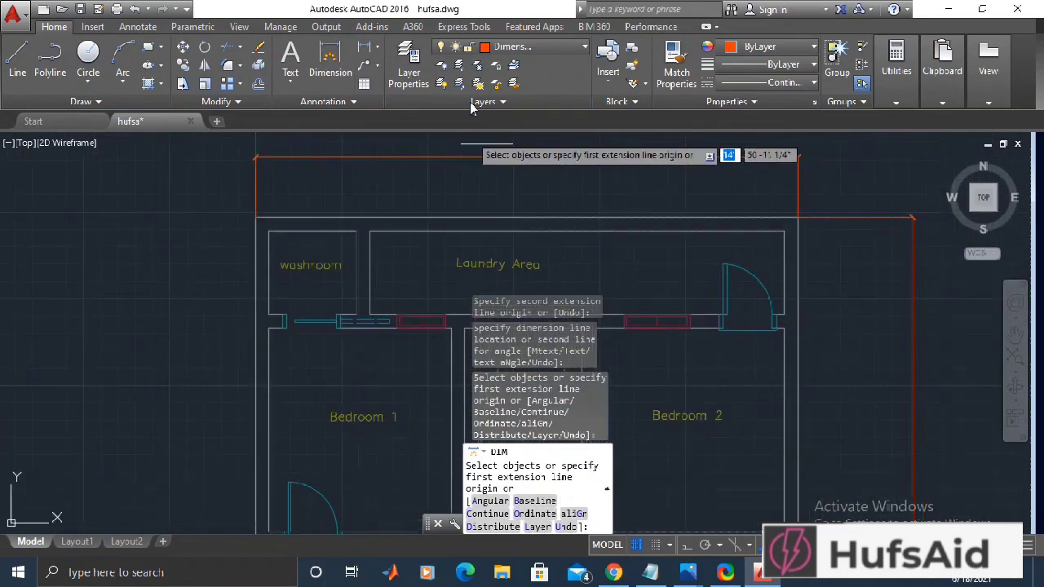
{"action": "left_click", "coordinate": [331, 62]}
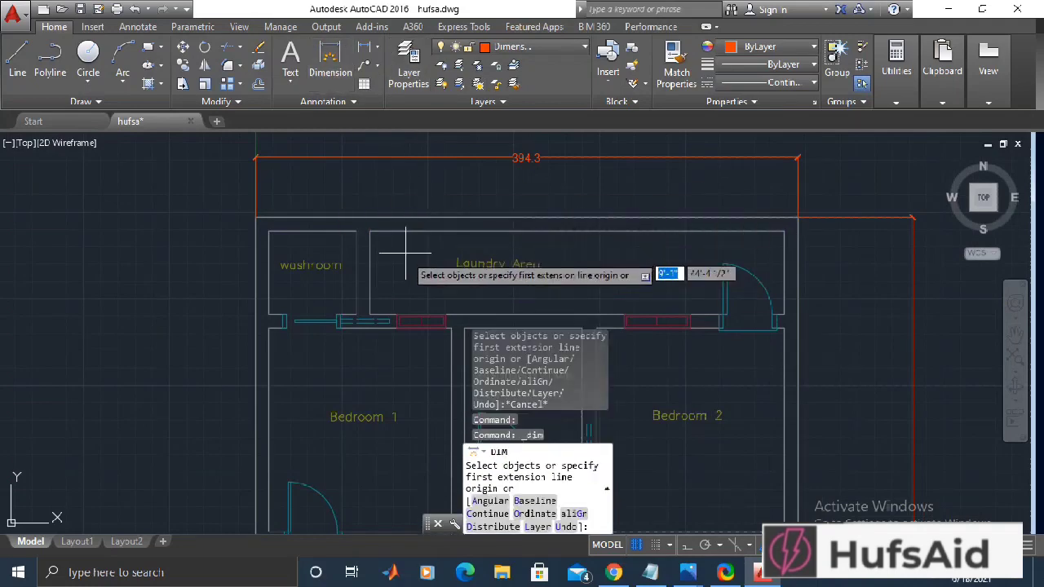
{"action": "middle_click_drag", "start_coordinate": [407, 240], "coordinate": [401, 136]}
{"action": "middle_click_drag", "start_coordinate": [457, 326], "coordinate": [522, 317]}
{"action": "left_click", "coordinate": [350, 215]}
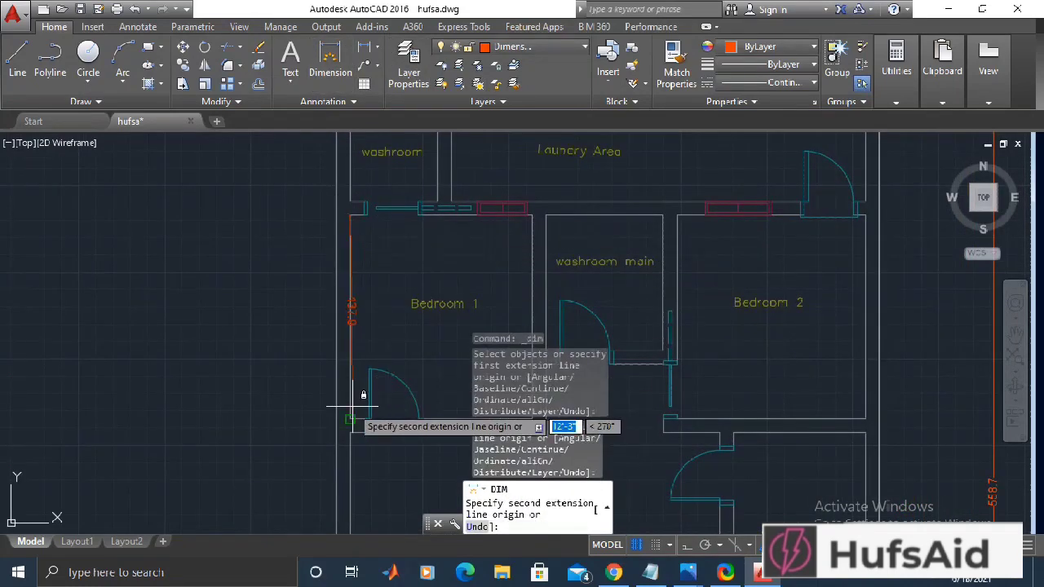
{"action": "left_click", "coordinate": [350, 418]}
{"action": "left_click", "coordinate": [285, 413]}
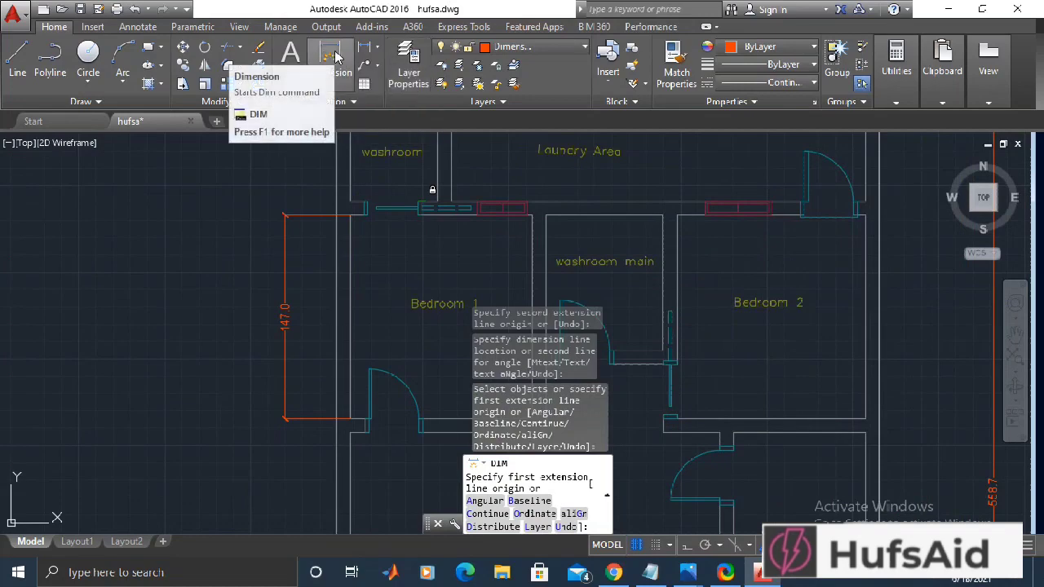
{"action": "left_click", "coordinate": [330, 62]}
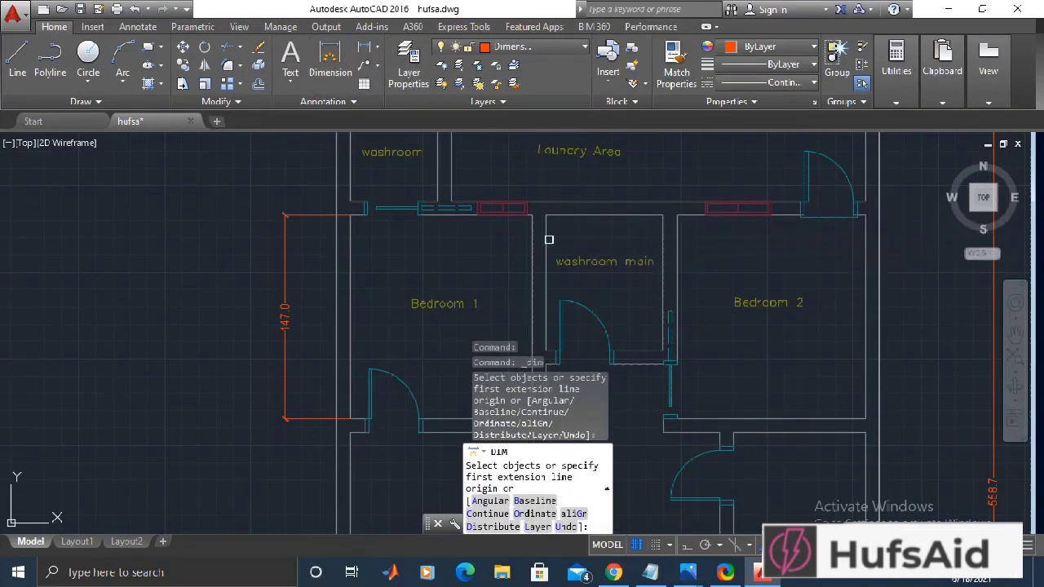
{"action": "middle_click_drag", "start_coordinate": [659, 367], "coordinate": [715, 201]}
{"action": "key", "text": "Escape"}
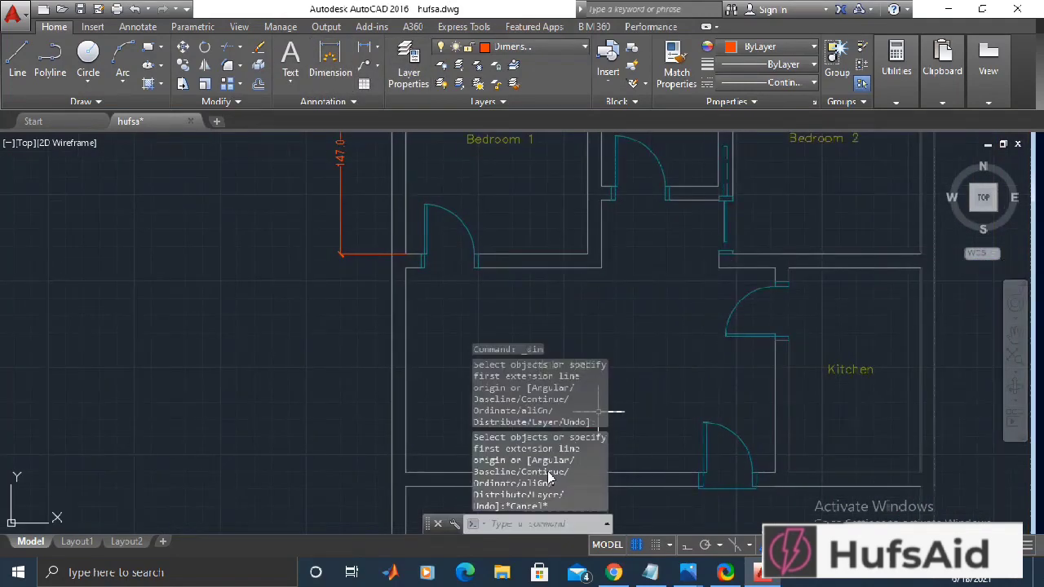
- Start the Dimension command and close the Command Line window covering the Main Hall
{"action": "left_click", "coordinate": [353, 66]}
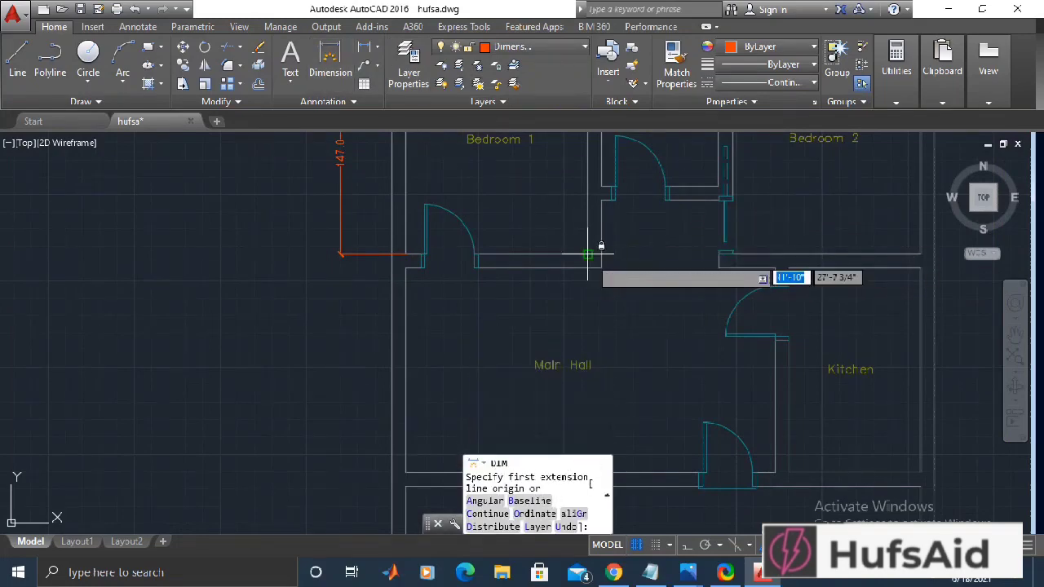
{"action": "left_click", "coordinate": [438, 522]}
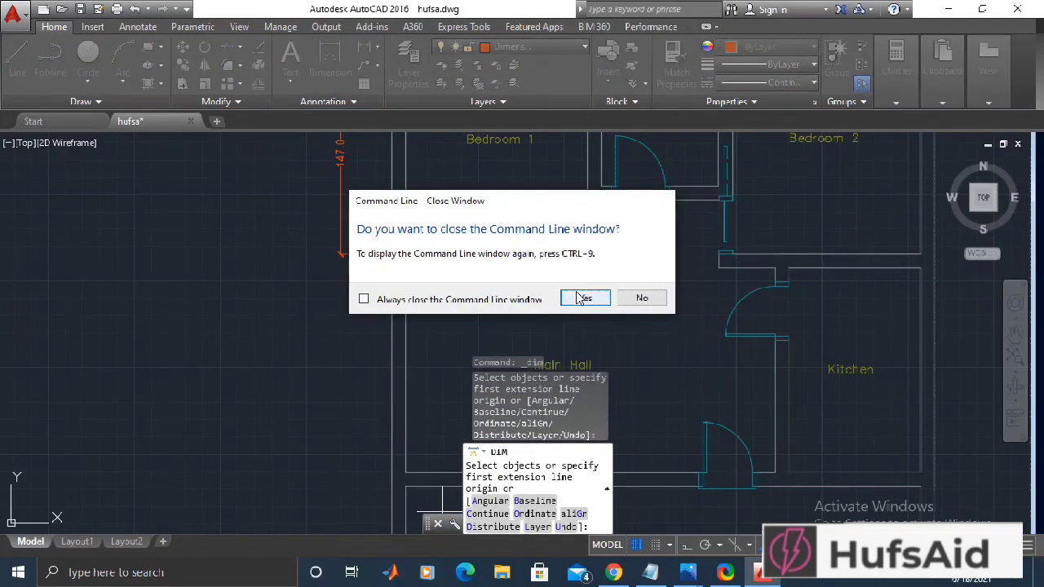
{"action": "left_click", "coordinate": [584, 298]}
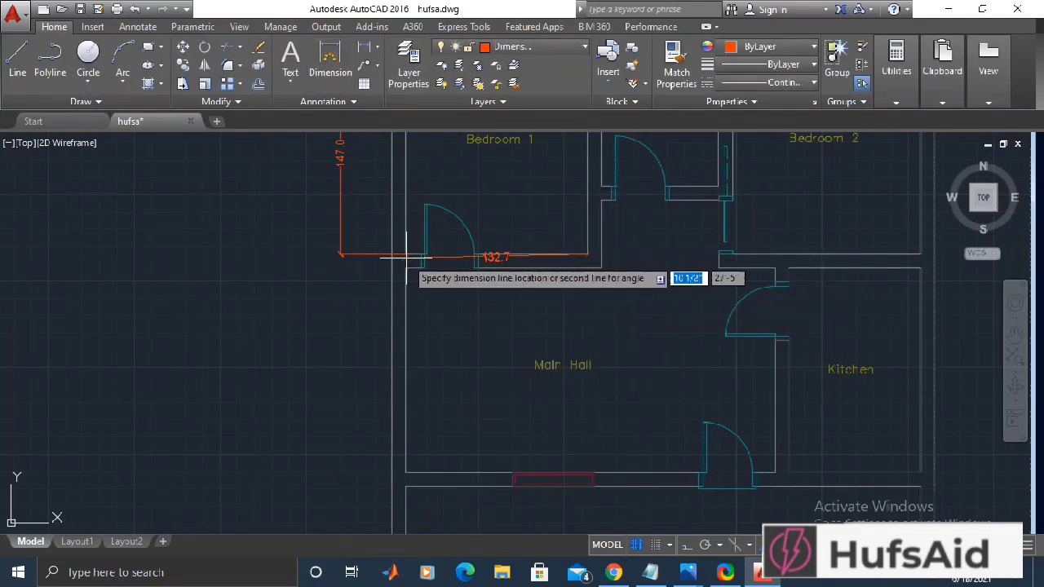
- Dimension the inside width of Bedroom 1 along its door wall, placing the dimension line in the Main Hall
{"action": "left_click", "coordinate": [589, 255]}
{"action": "left_click", "coordinate": [630, 298]}
{"action": "scroll", "coordinate": [699, 395], "scroll_direction": "down", "scroll_amount": 3}
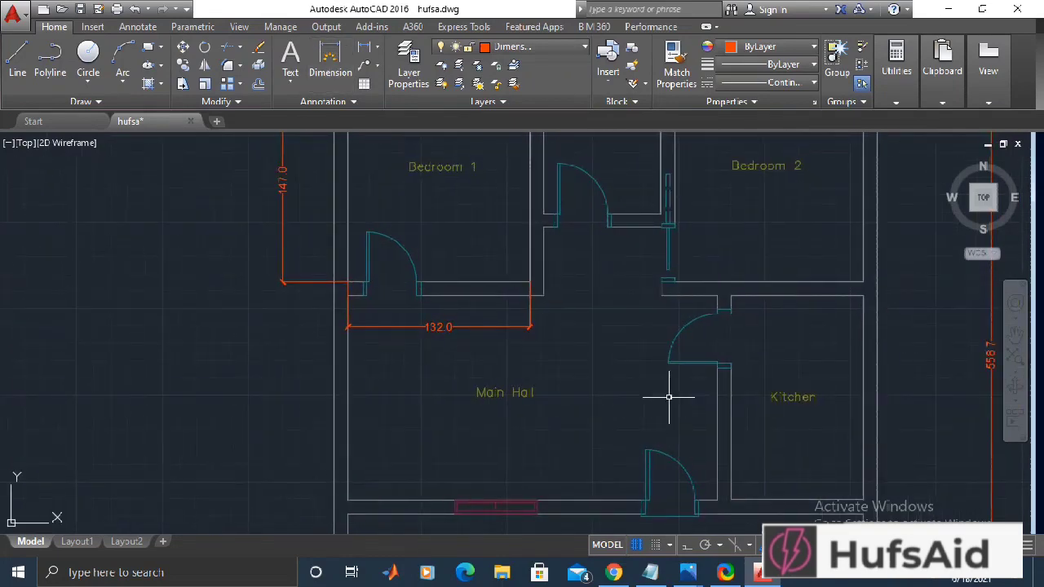
- Open the house dimension style for modification
{"action": "scroll", "coordinate": [456, 311], "scroll_direction": "up", "scroll_amount": 2}
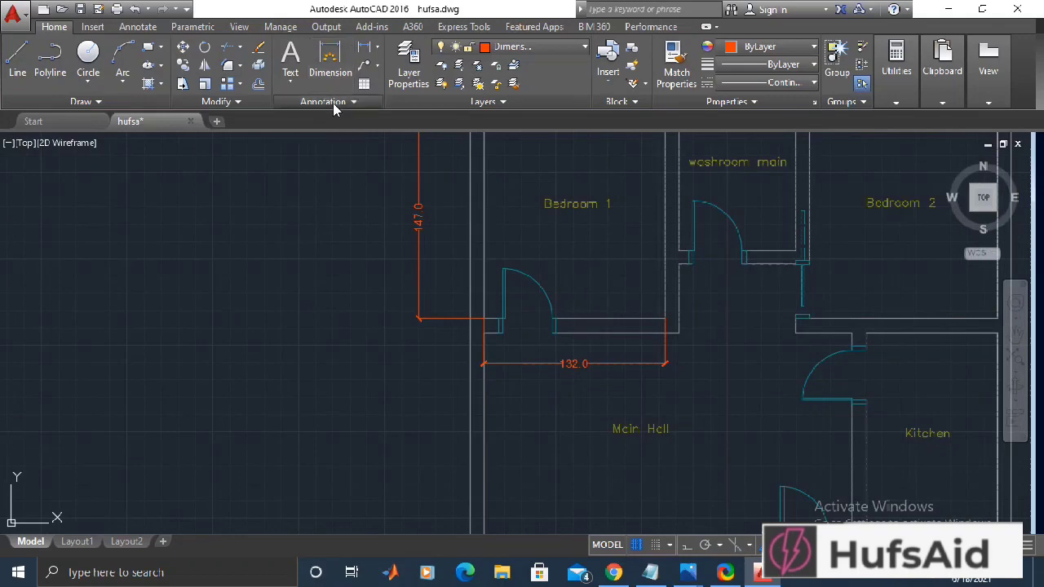
{"action": "left_click", "coordinate": [333, 103]}
{"action": "left_click", "coordinate": [217, 138]}
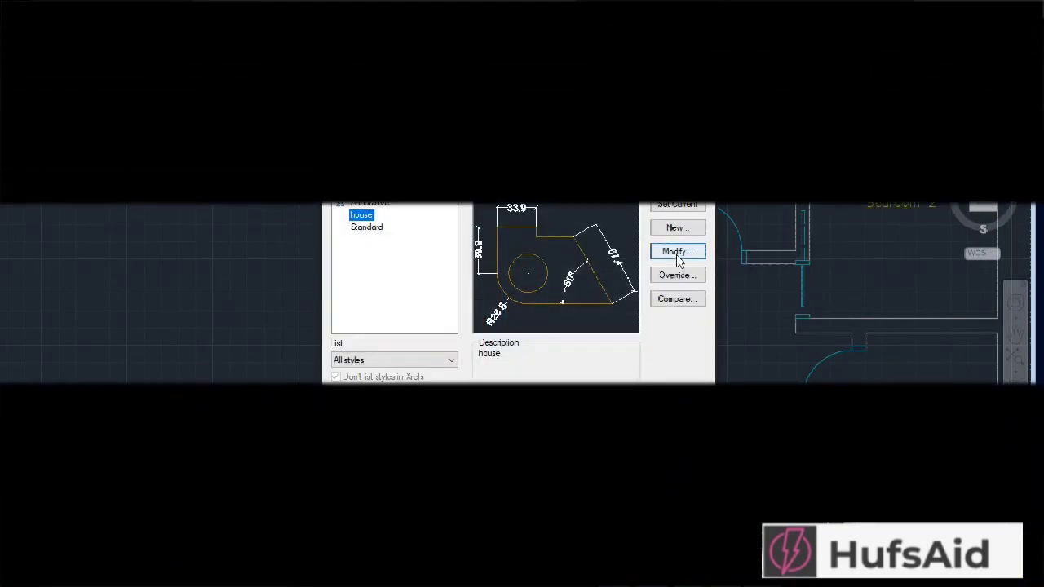
{"action": "left_click", "coordinate": [677, 253]}
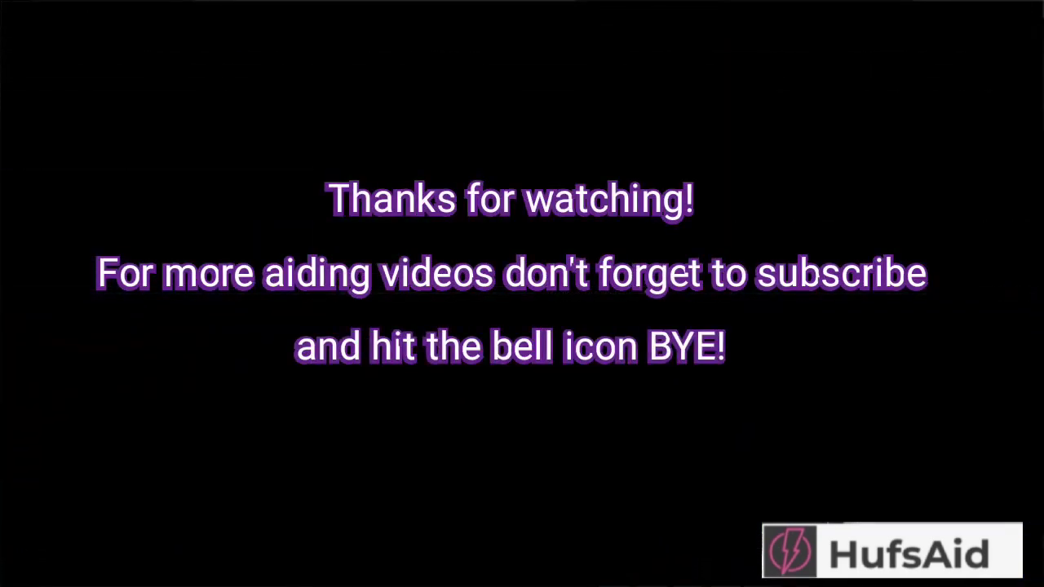